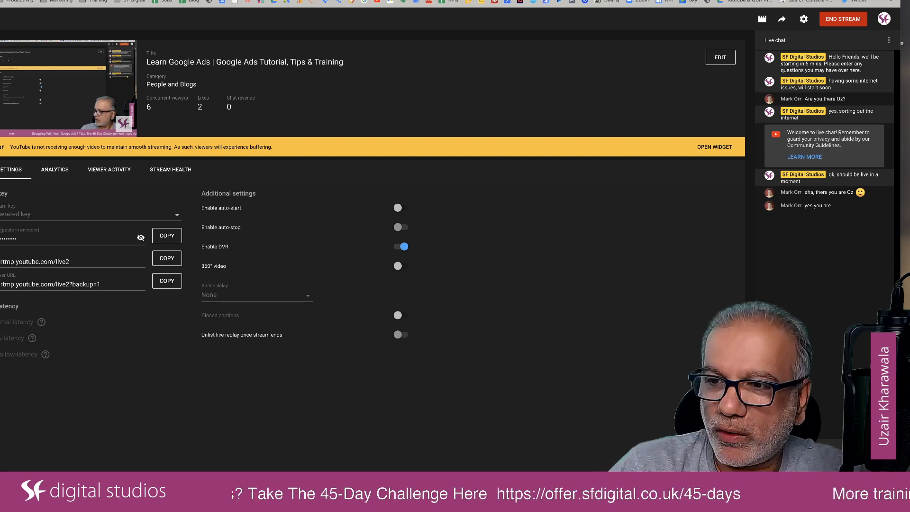
Switch to the wedding photography spreadsheet and review the EXACT and STEALTH ad groups with their keywords on the ad-copy sheet.
key("ctrl+alt+Return")
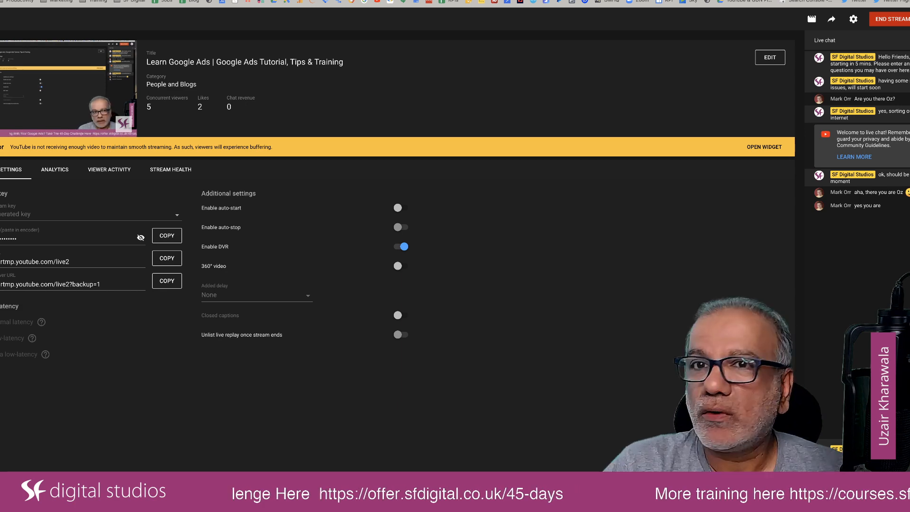
key("ctrl+Tab")
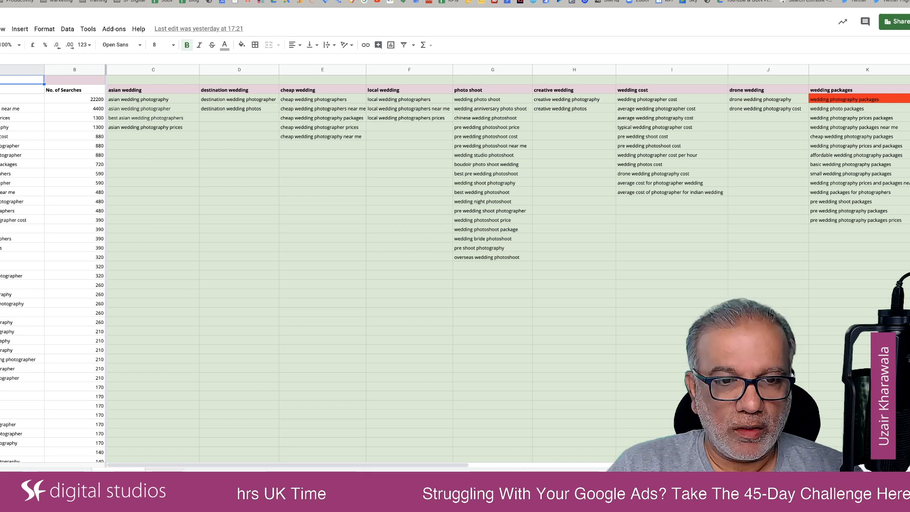
left_click(165, 474)
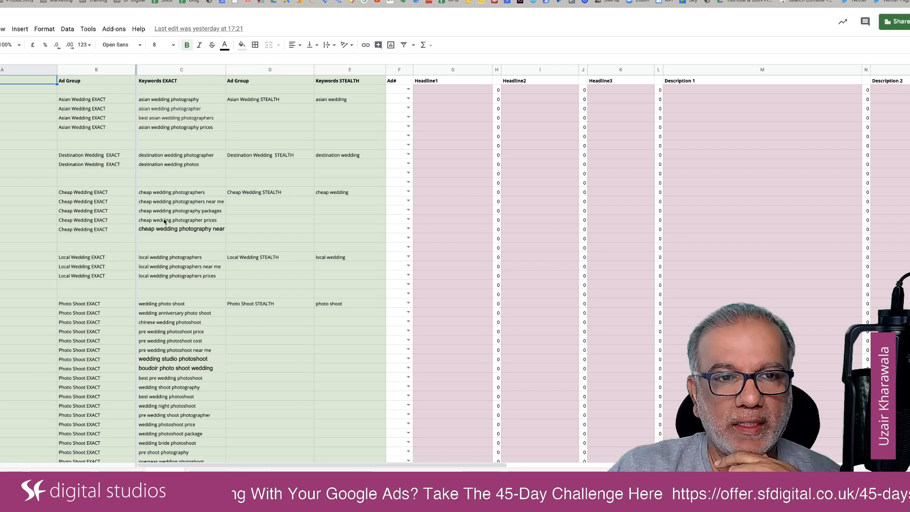
scroll(163, 421, "down", 5)
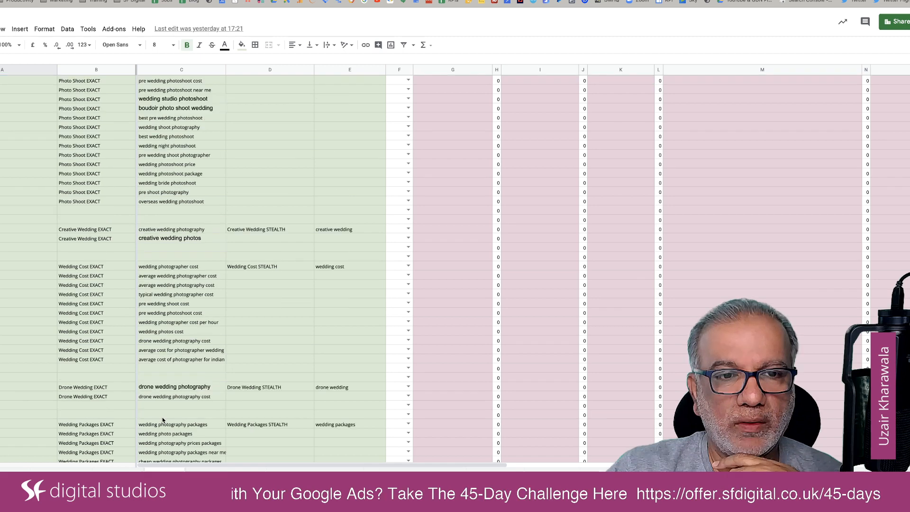
scroll(164, 420, "down", 5)
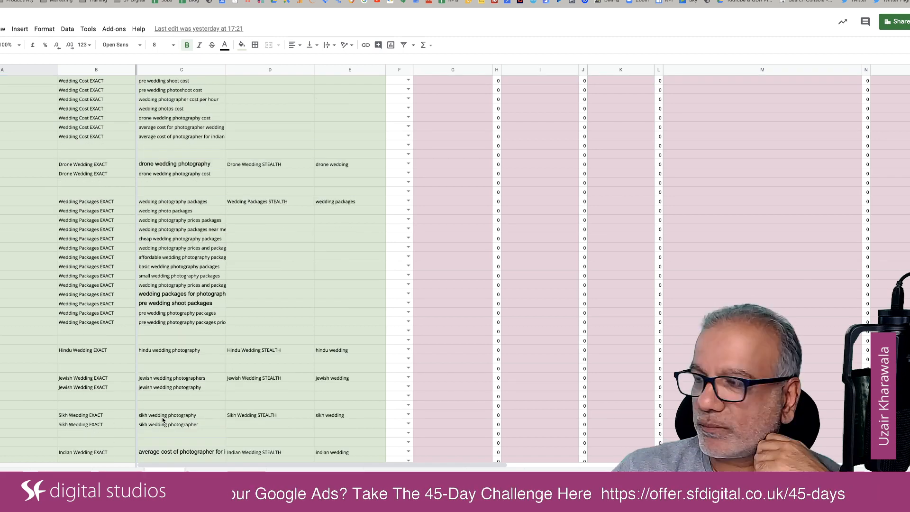
scroll(163, 421, "down", 5)
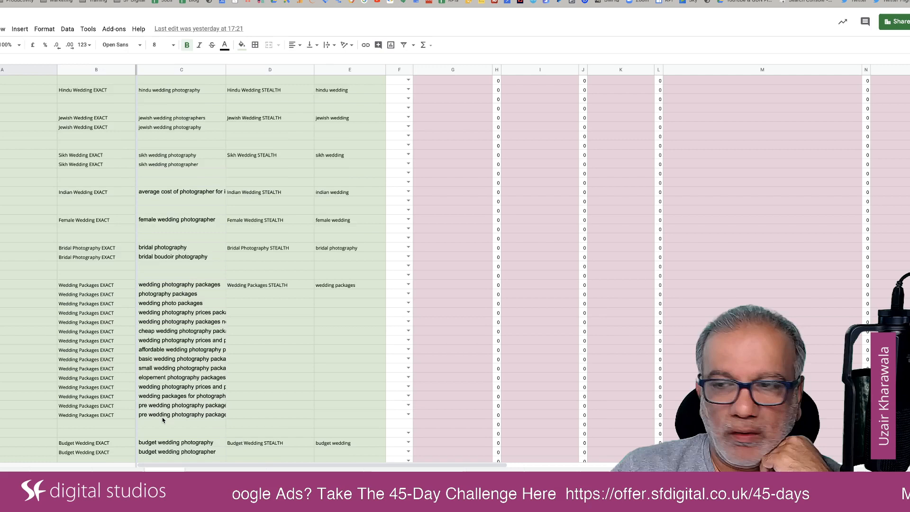
scroll(163, 420, "down", 1)
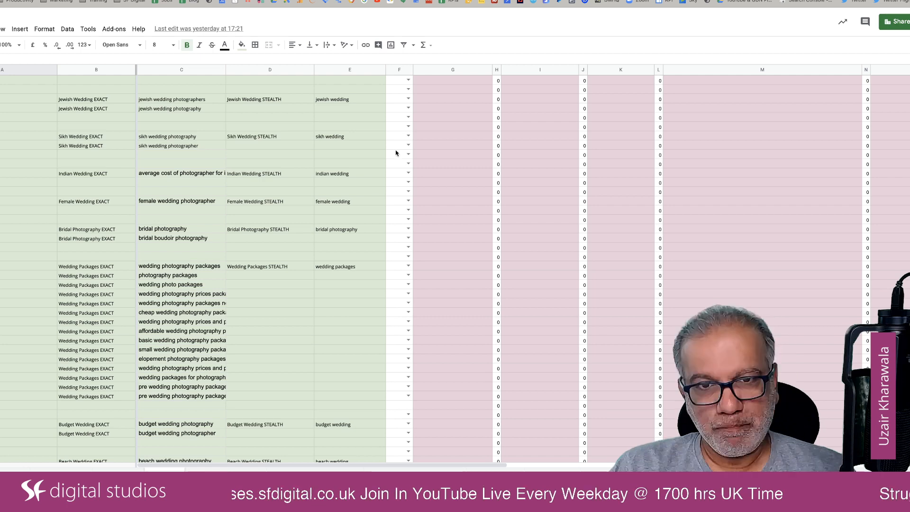
scroll(396, 152, "up", 8)
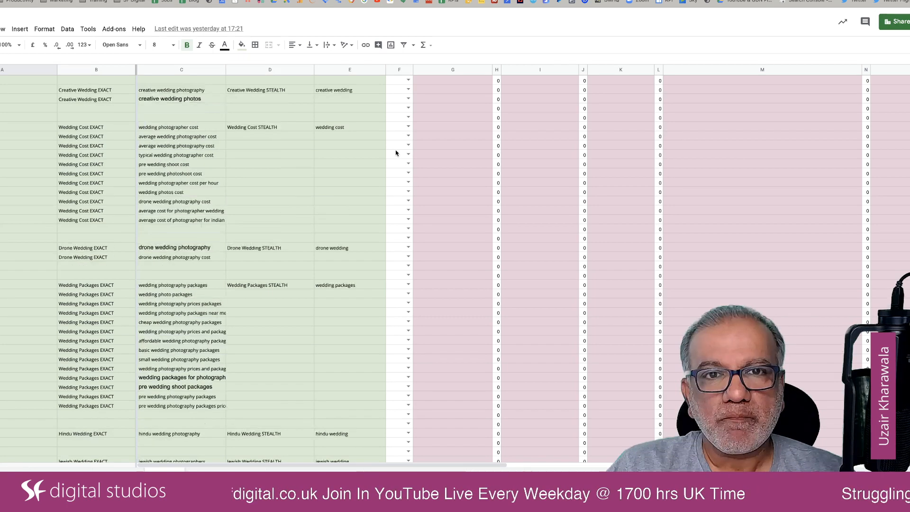
scroll(396, 152, "up", 10)
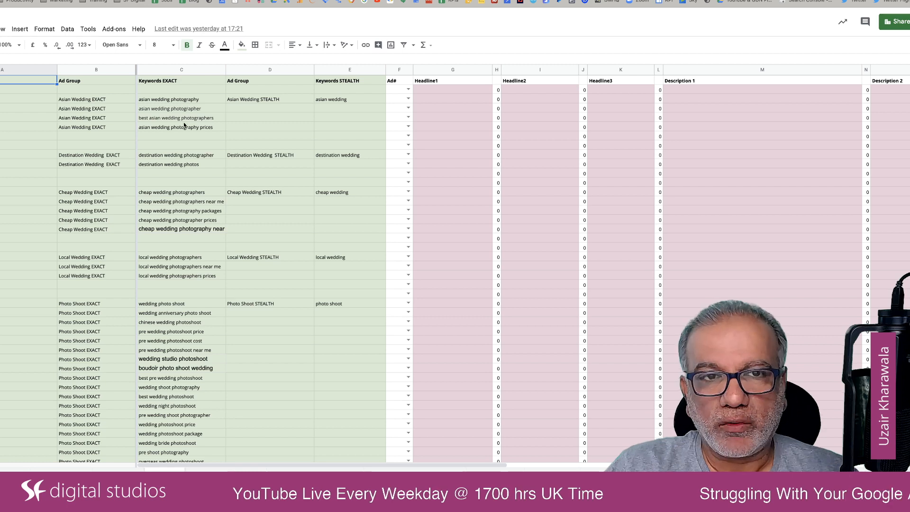
Check the ad number options in the first Asian Wedding row, select its Headline1 cell and examine the ad columns through Path 2.
left_click(409, 99)
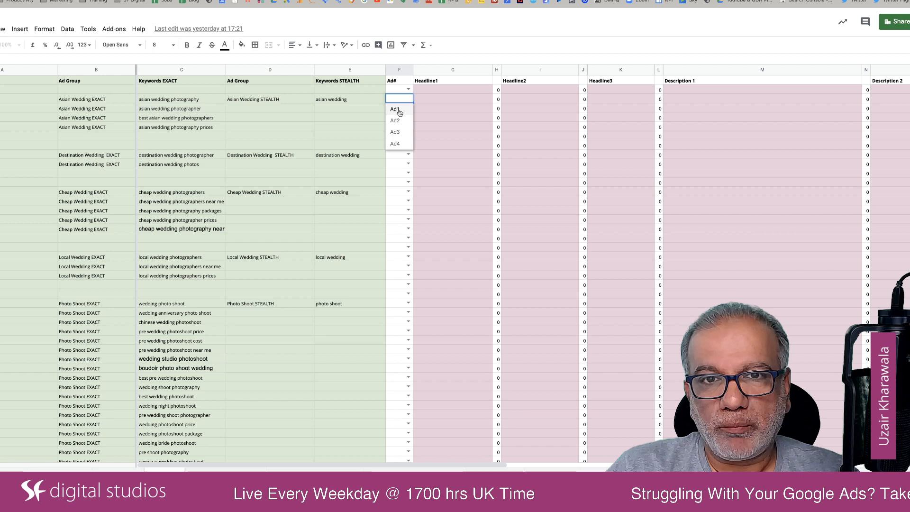
left_click(442, 100)
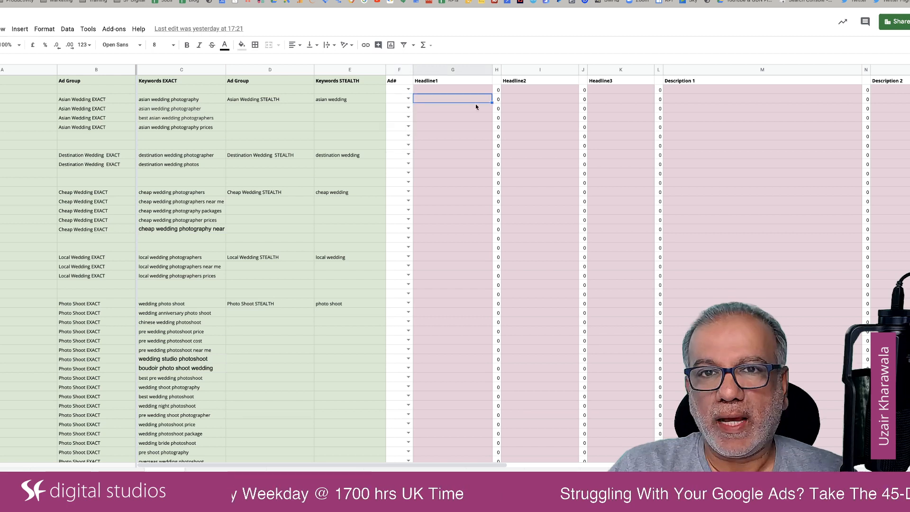
scroll(476, 106, "right", 5)
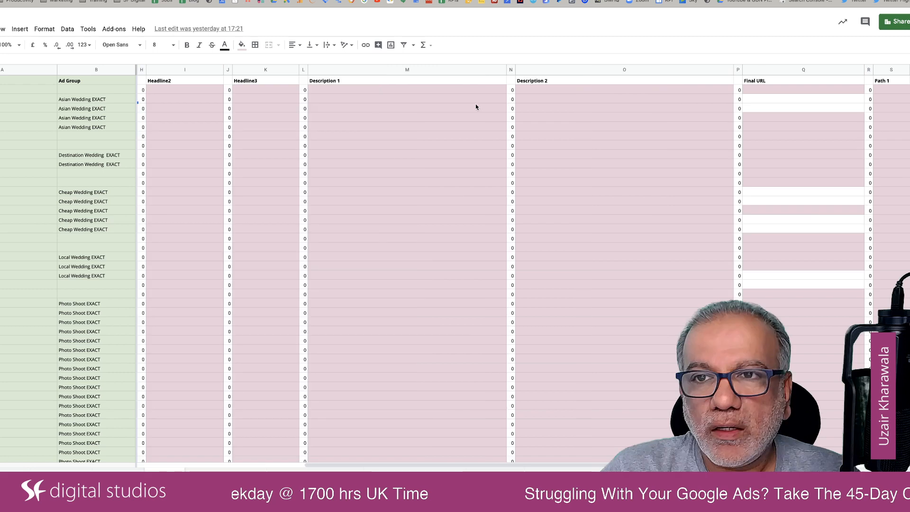
scroll(173, 99, "left", 2)
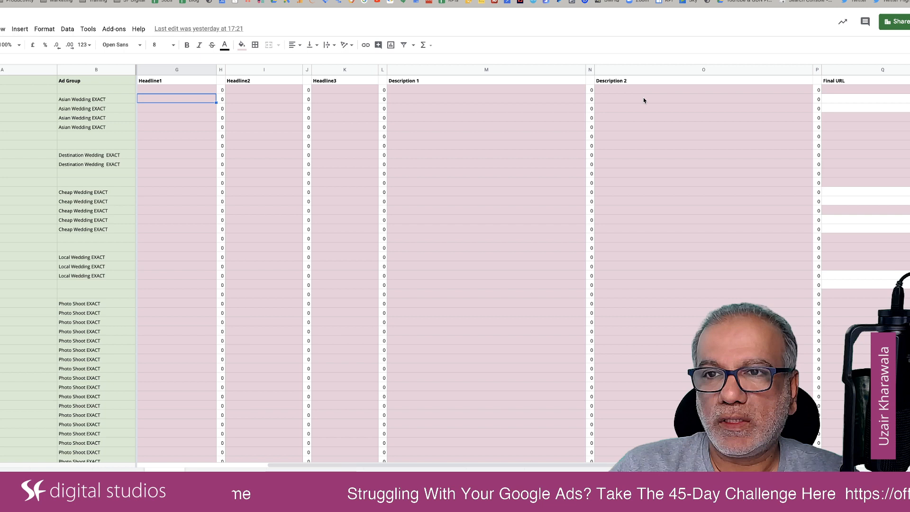
scroll(644, 98, "right", 4)
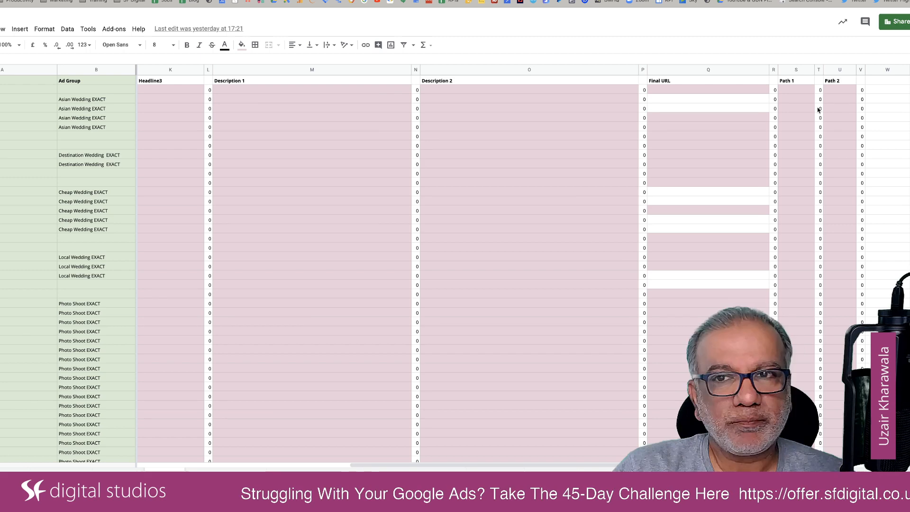
scroll(818, 110, "left", 4)
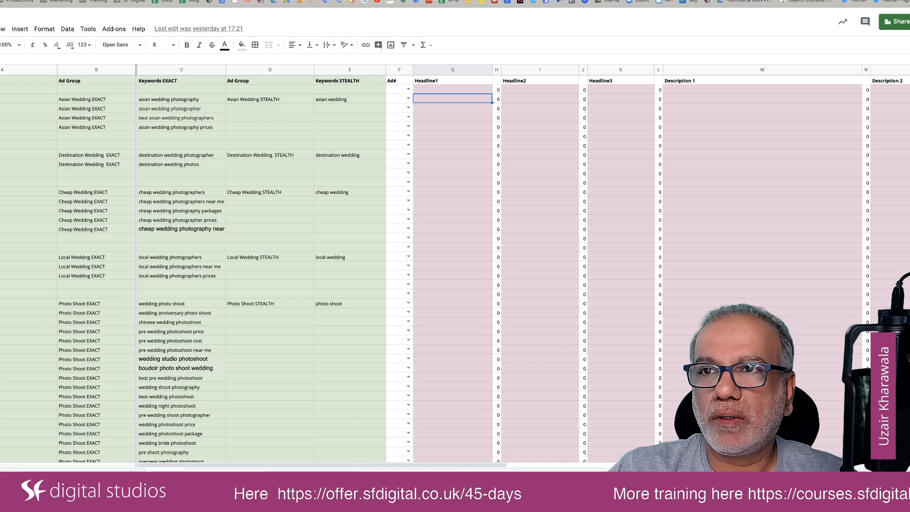
Search Google for "asian wedding photographer" in a new browser tab.
key("super+t")
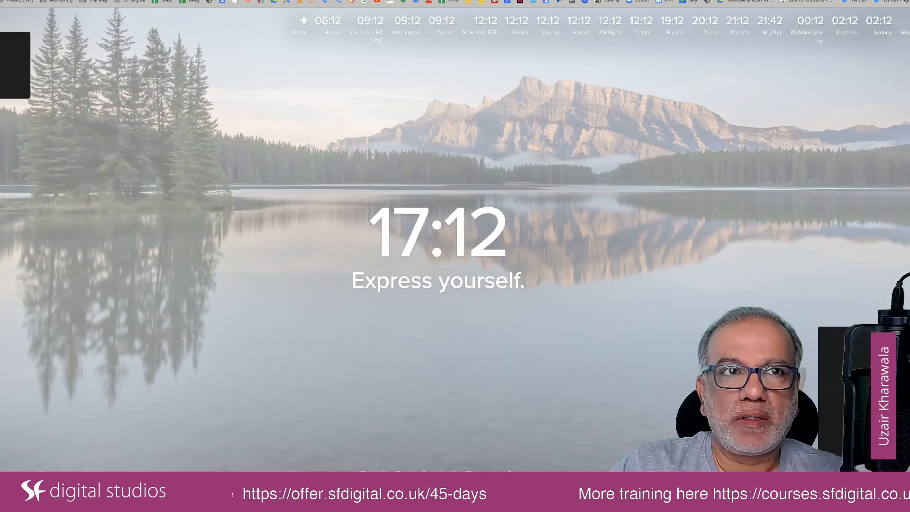
type("adian")
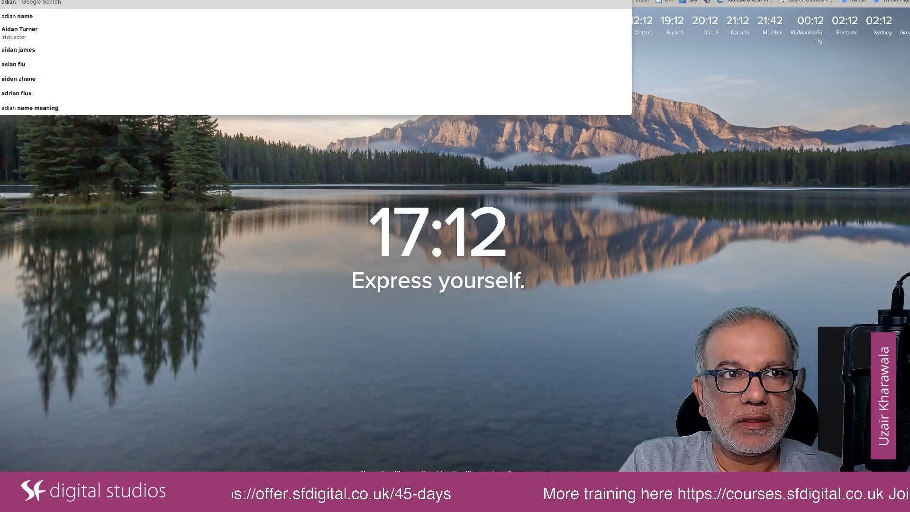
key("BackSpace")
key("BackSpace")
key("BackSpace")
key("BackSpace")
type("sian")
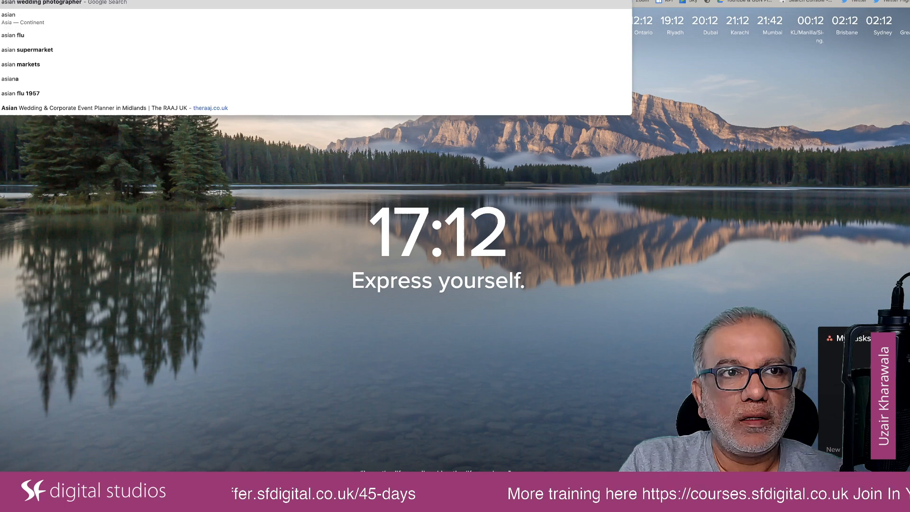
key("Return")
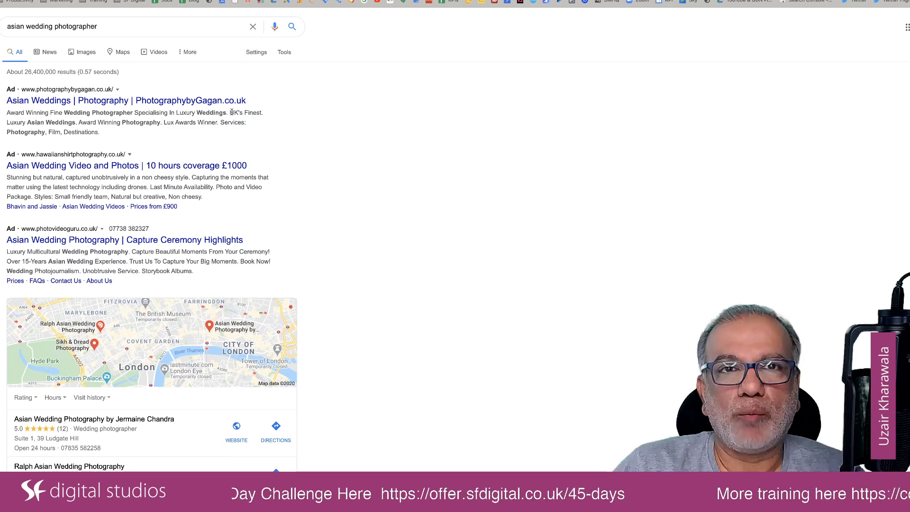
Examine the wording of the competitors' ads, including the "UK's Finest" phrase, and the map and organic listings for Asian wedding photography.
left_click_drag(231, 112, 261, 118)
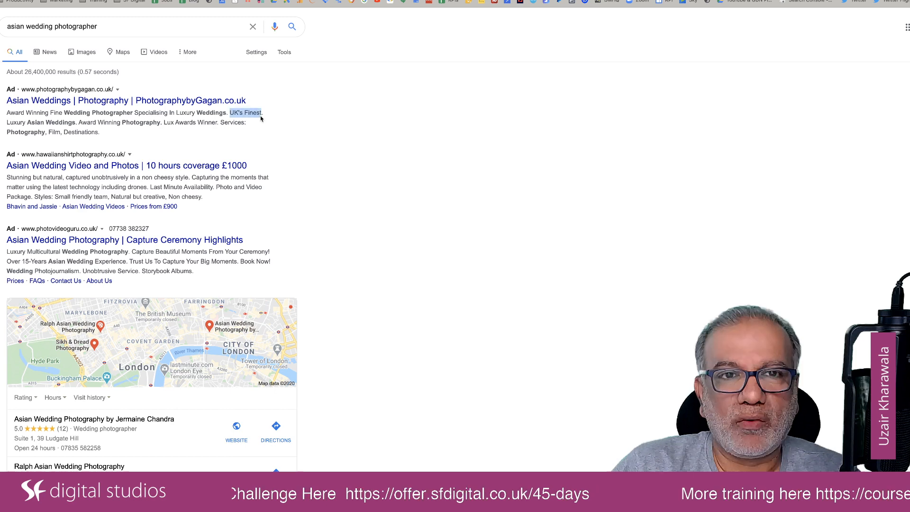
left_click(318, 175)
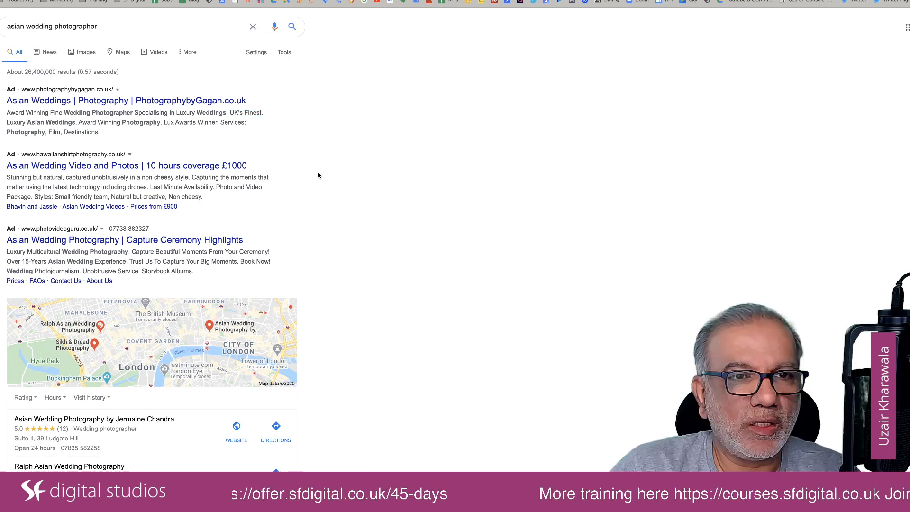
scroll(319, 175, "down", 2)
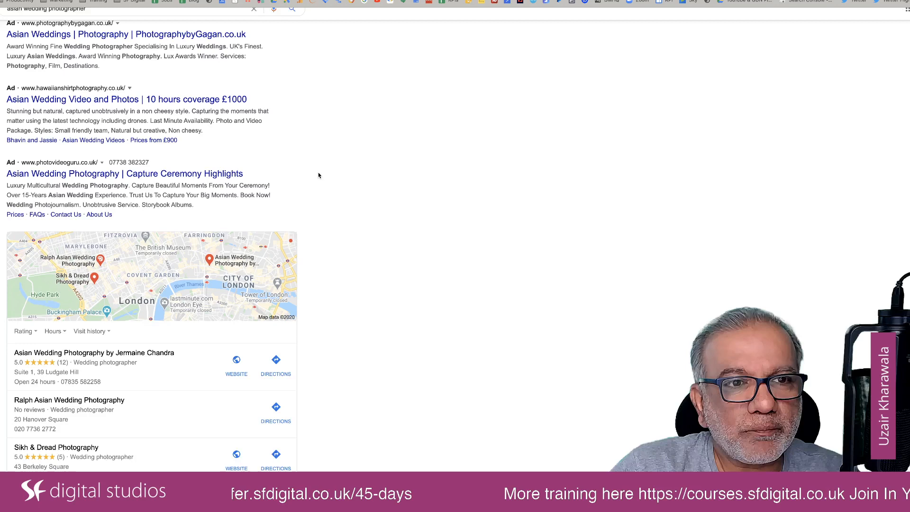
scroll(319, 176, "up", 1)
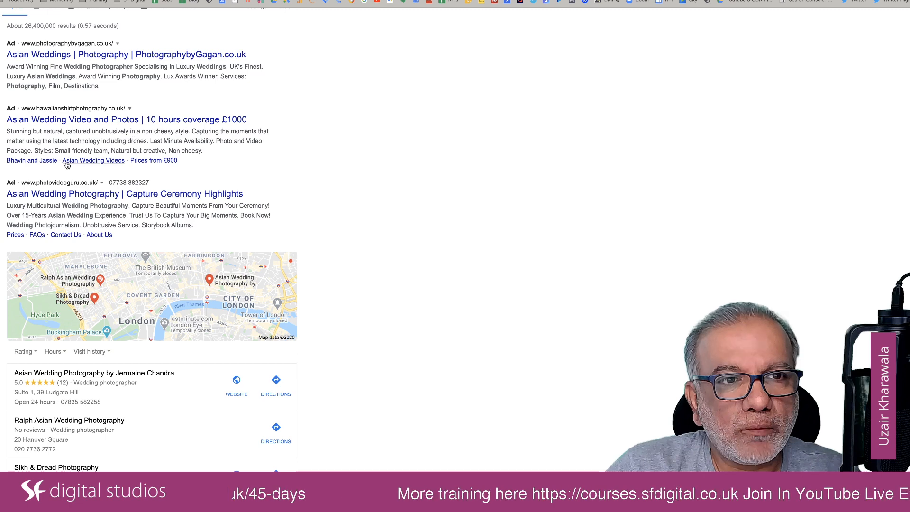
scroll(264, 153, "down", 3)
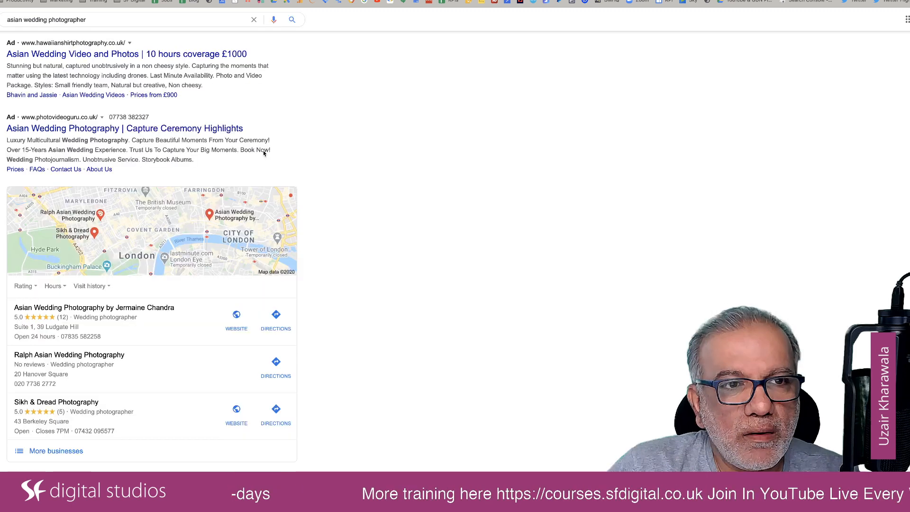
scroll(264, 152, "down", 5)
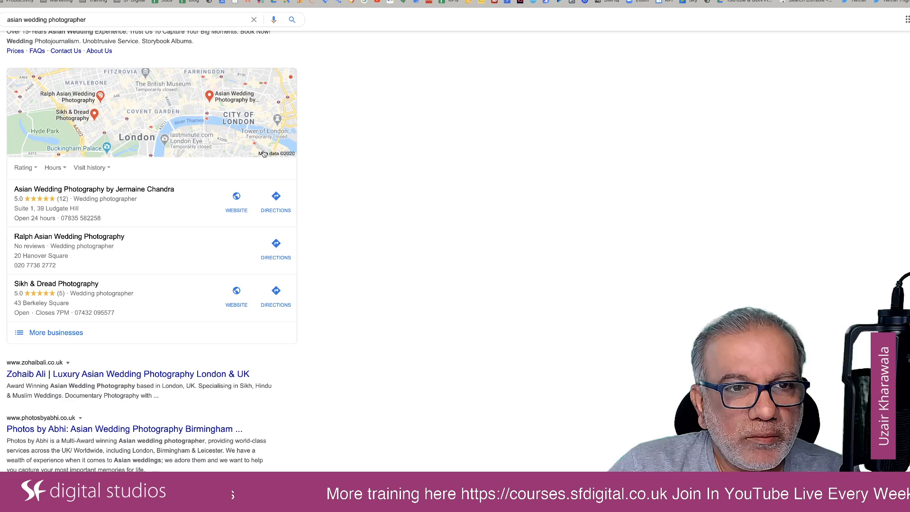
scroll(264, 153, "down", 7)
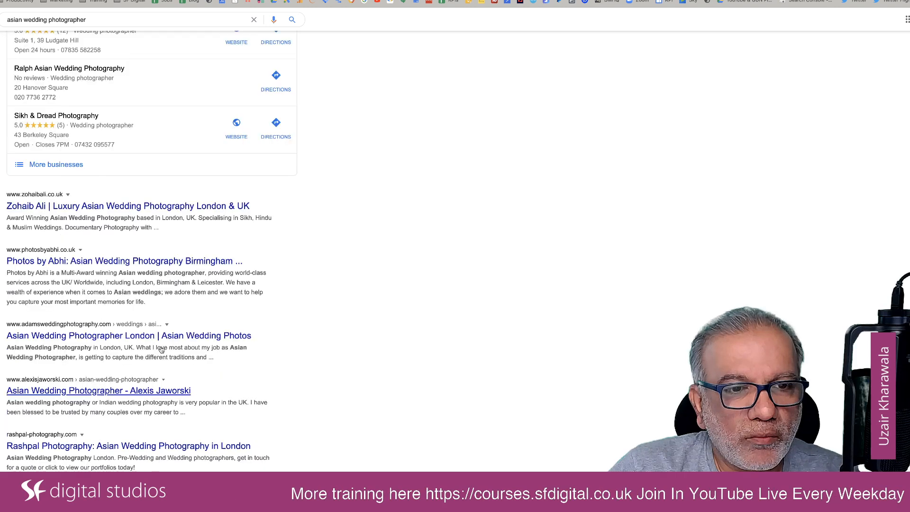
scroll(356, 276, "down", 3)
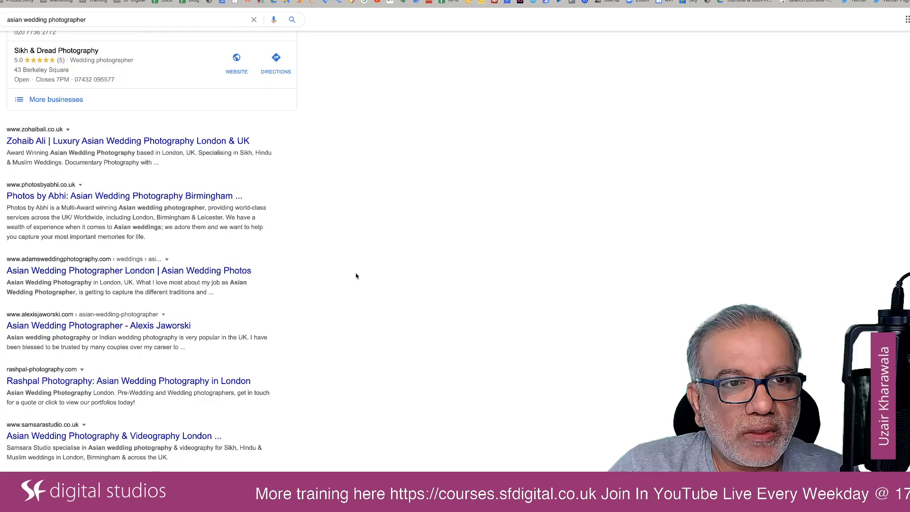
scroll(77, 119, "down", 1)
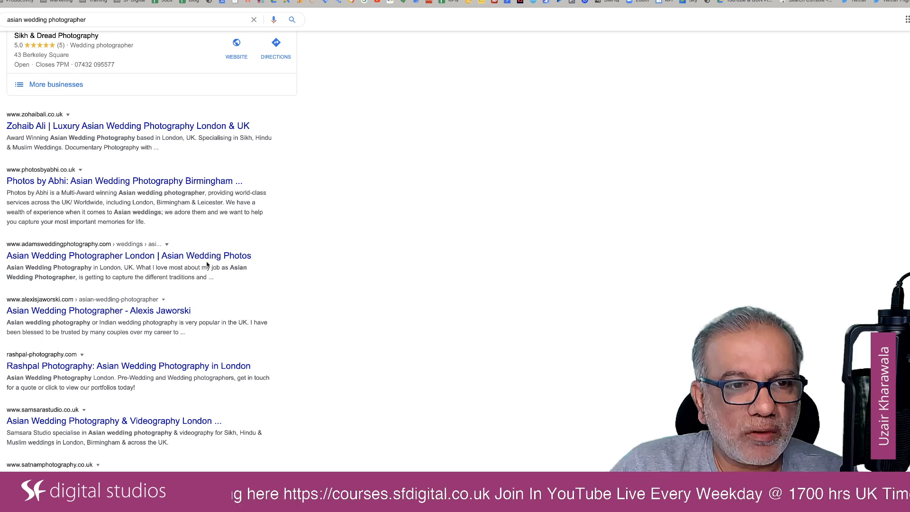
scroll(256, 291, "down", 5)
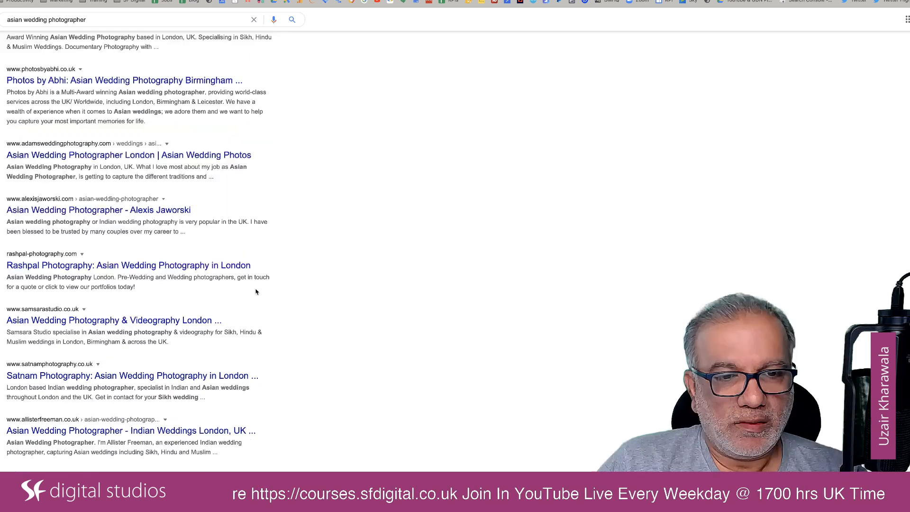
scroll(256, 292, "down", 1)
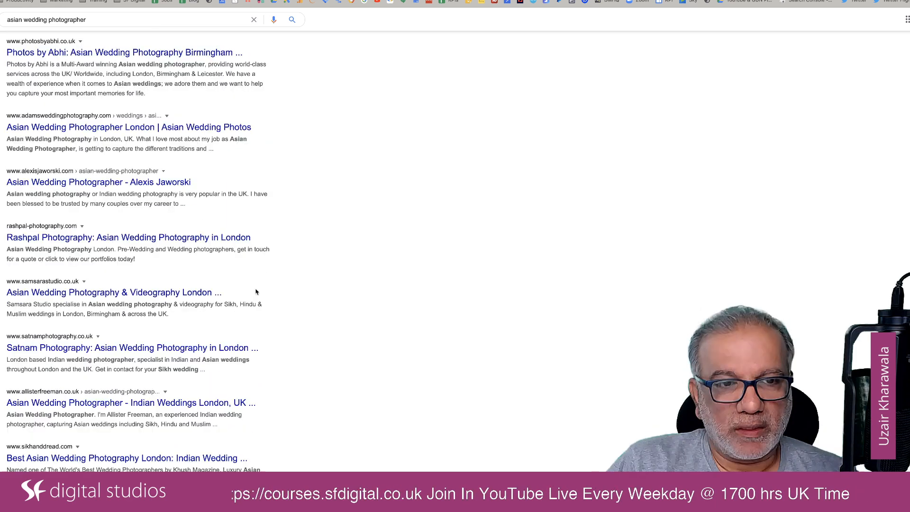
scroll(256, 292, "down", 5)
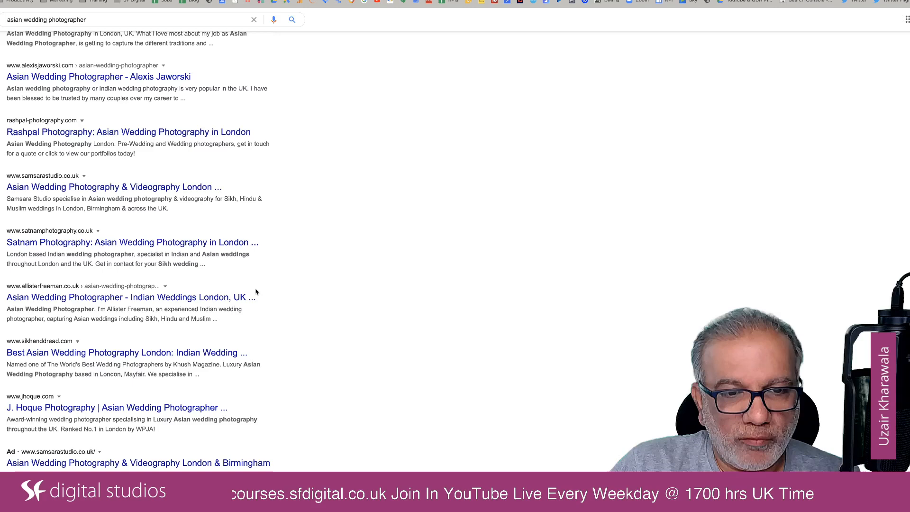
key("Home")
Switch back to the spreadsheet, enter "Asian Wedding Photographer" as Headline1 in the first Asian Wedding row and set its ad number to Ad1.
key("ctrl+Tab")
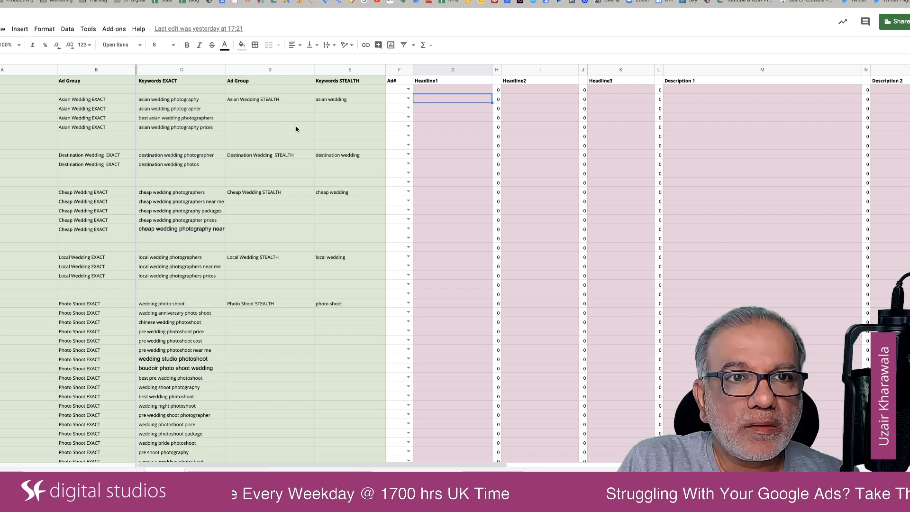
type("Asa")
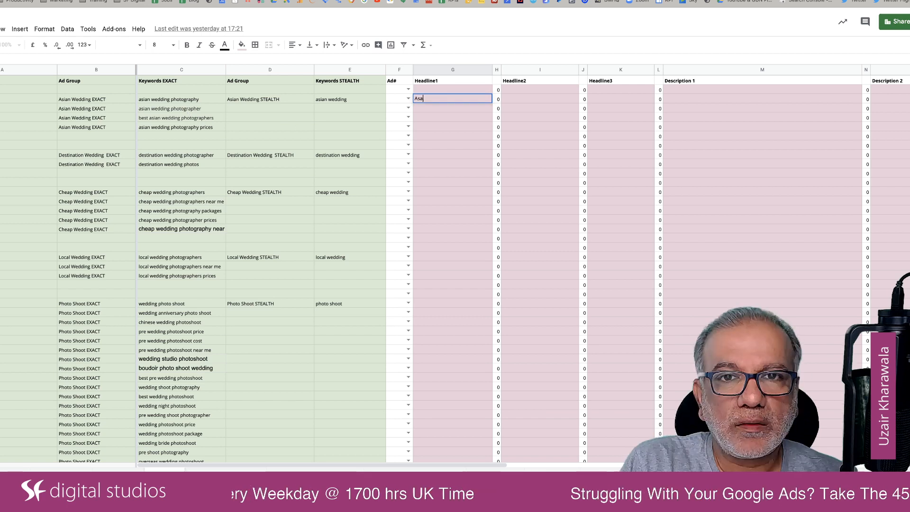
type("ian Wed")
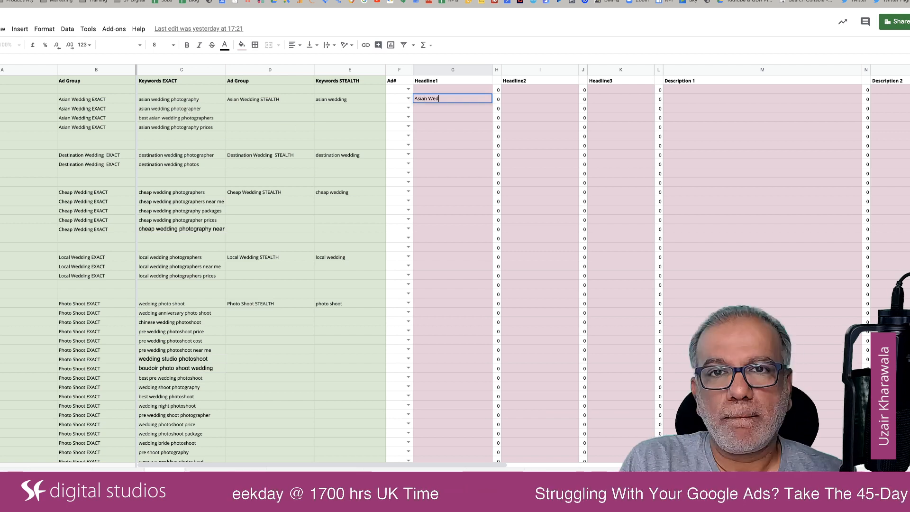
type("ding Photogra")
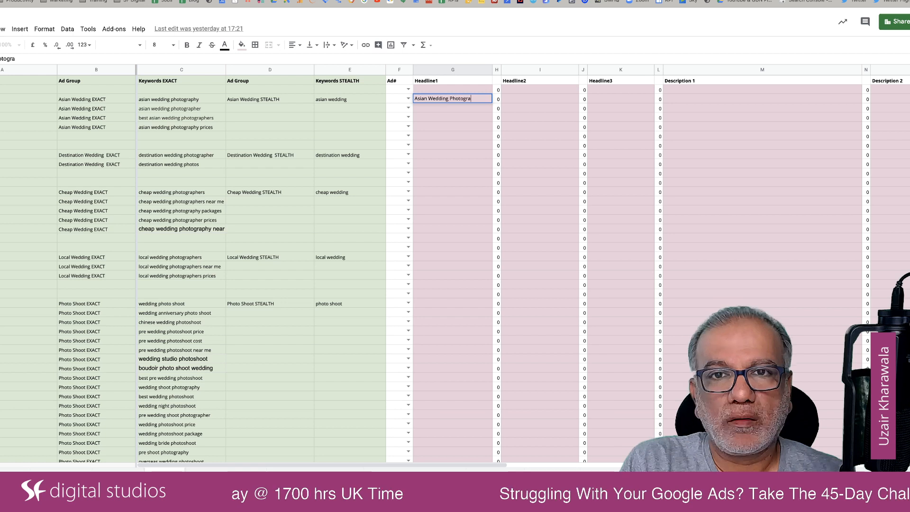
type("pher")
key("Tab")
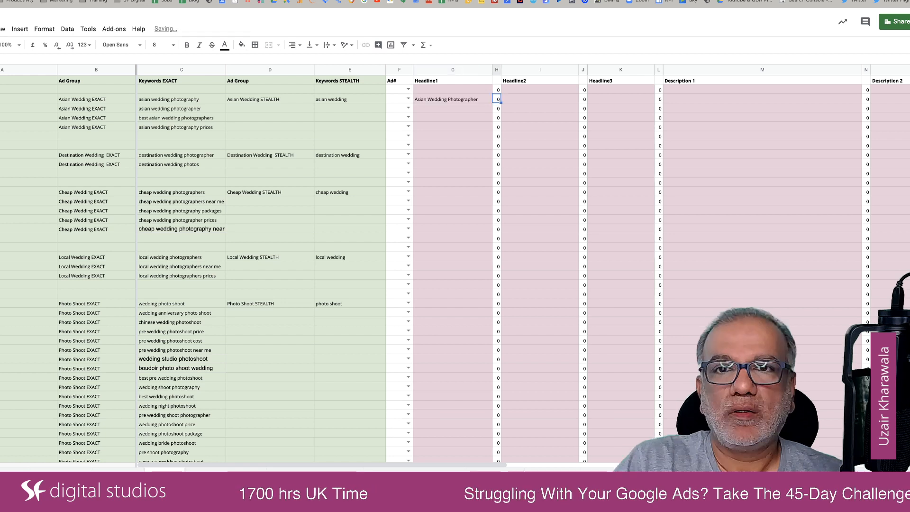
key("Tab")
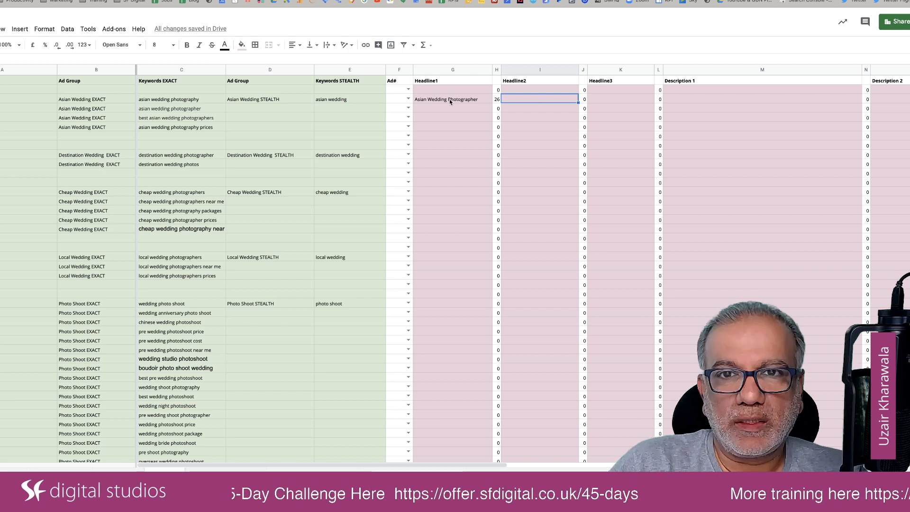
left_click(409, 99)
left_click(399, 110)
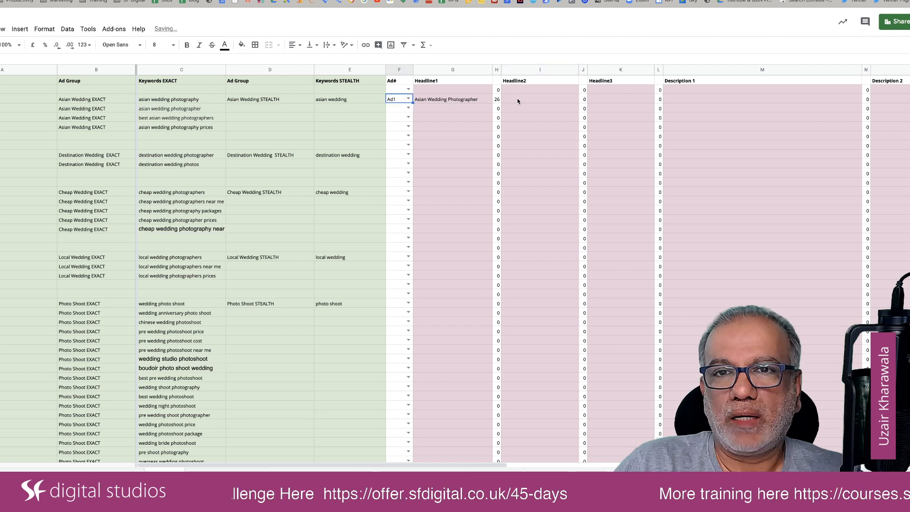
Enter "Free Consultation. Get In Touch Now" as Headline2 of Ad1 and widen the Headline2 column slightly to fit the text.
left_click(520, 99)
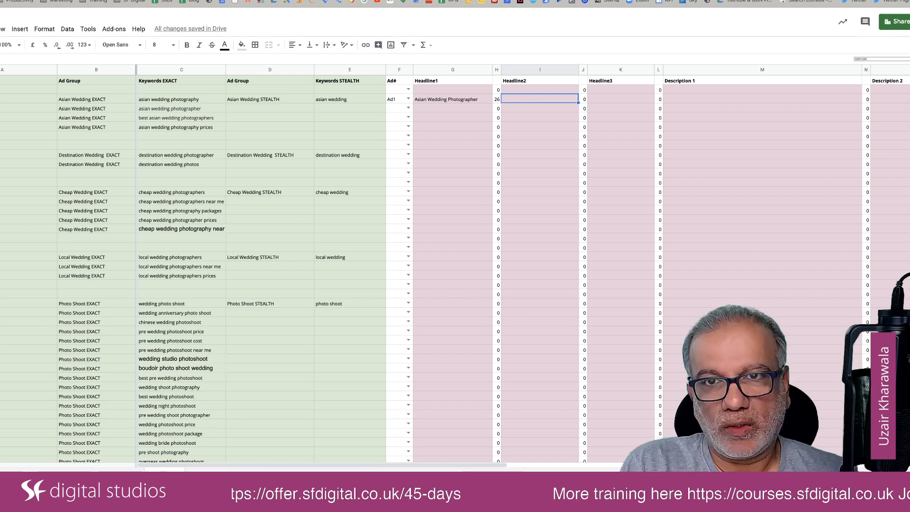
type("Free Consu")
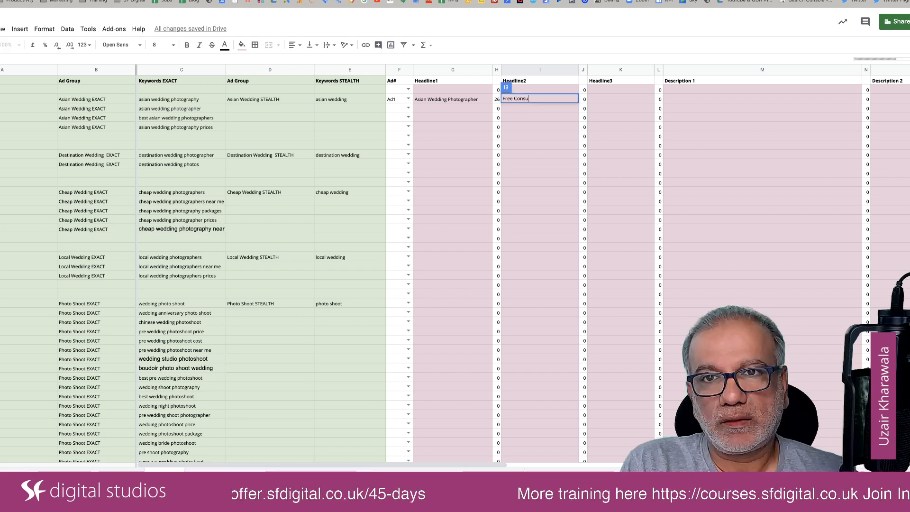
type("ltation. ")
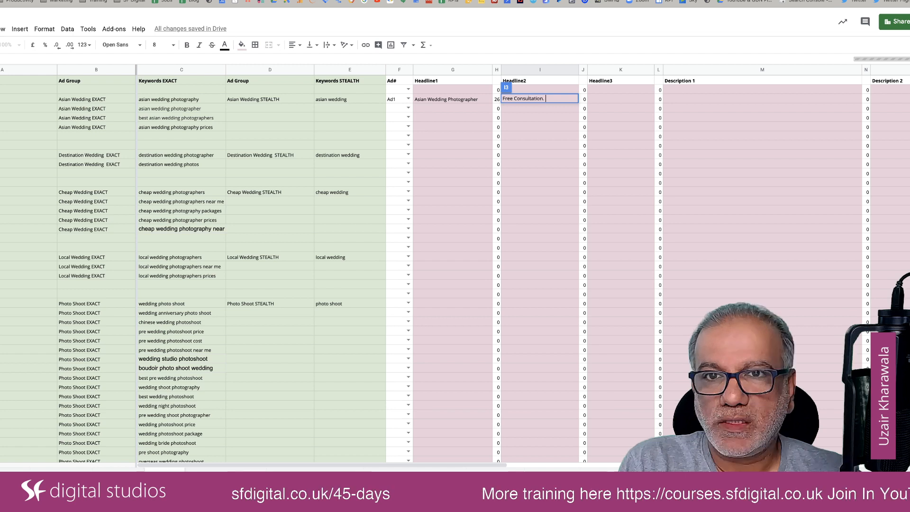
type("Get In ")
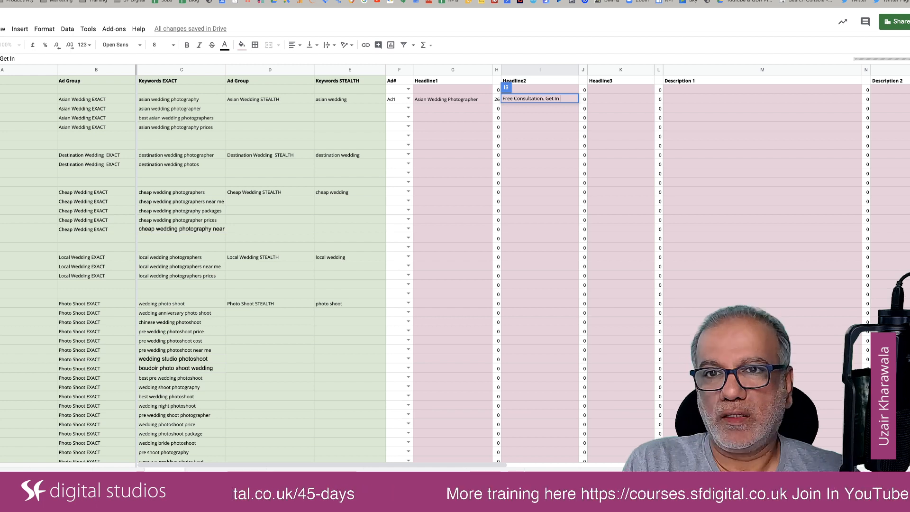
type("Touch Now")
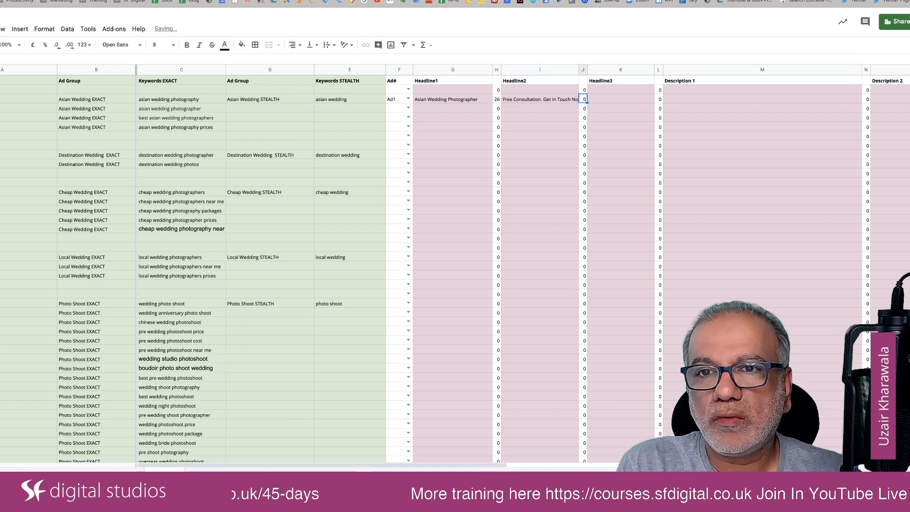
key("Tab")
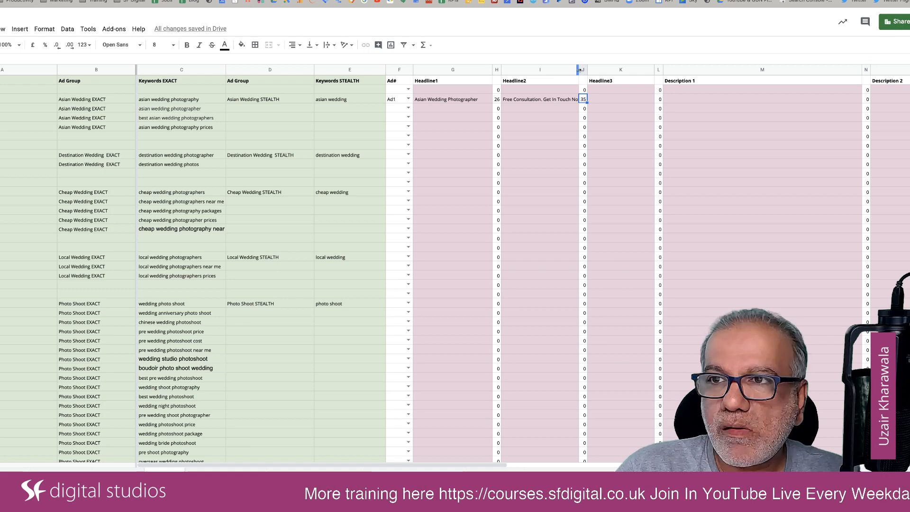
left_click_drag(579, 70, 584, 70)
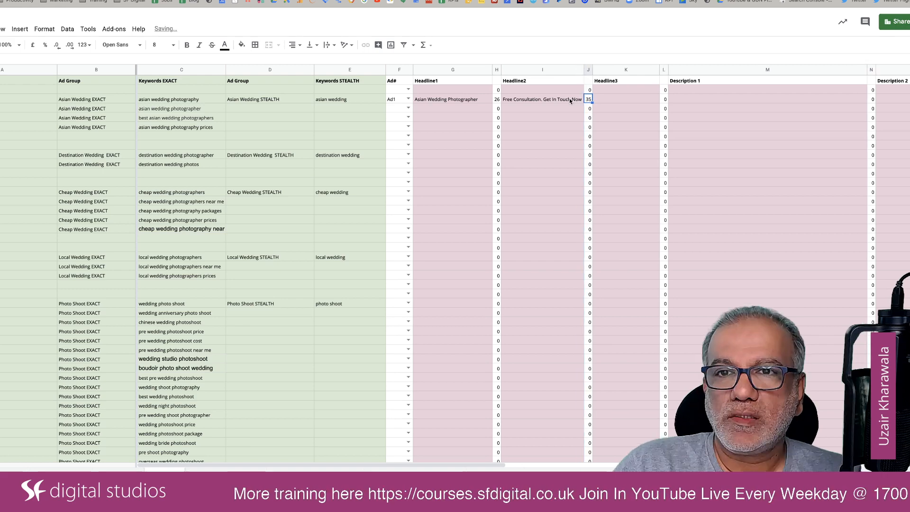
Remove the word "Now" from the end of Ad1's Headline2.
double_click(582, 99)
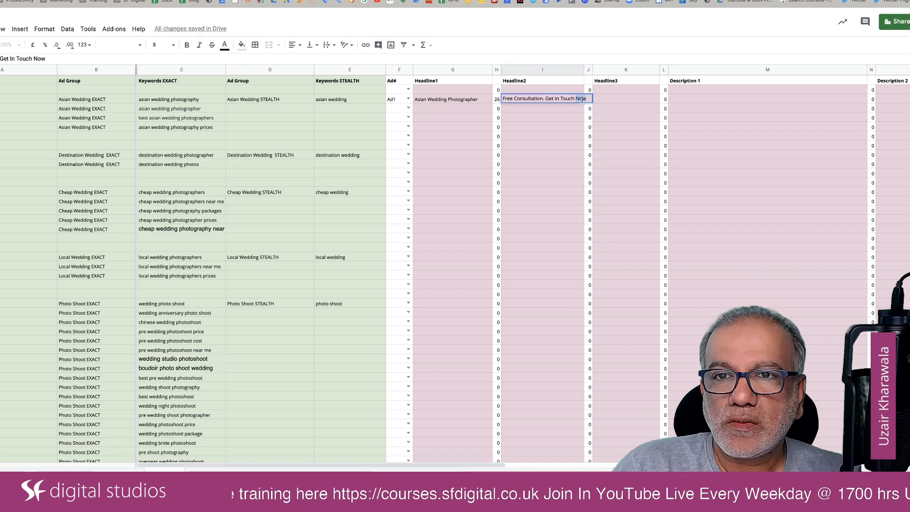
key("BackSpace")
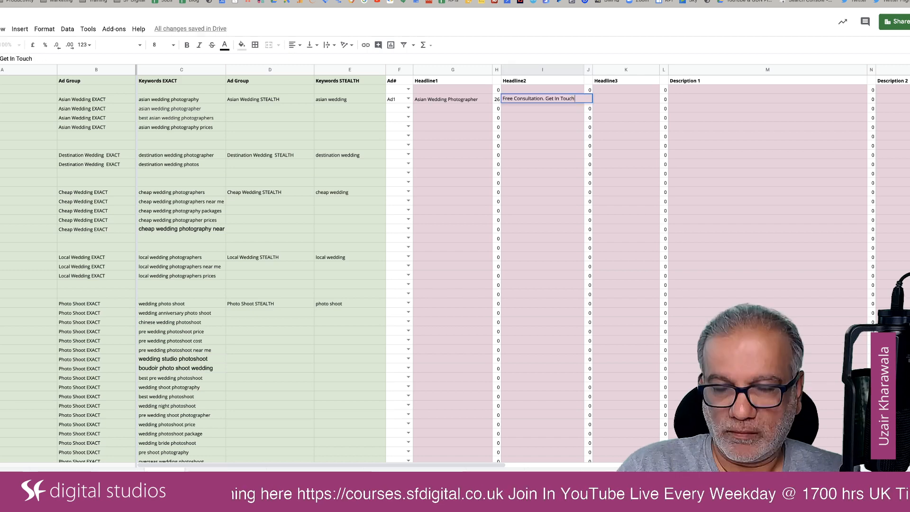
key("Return")
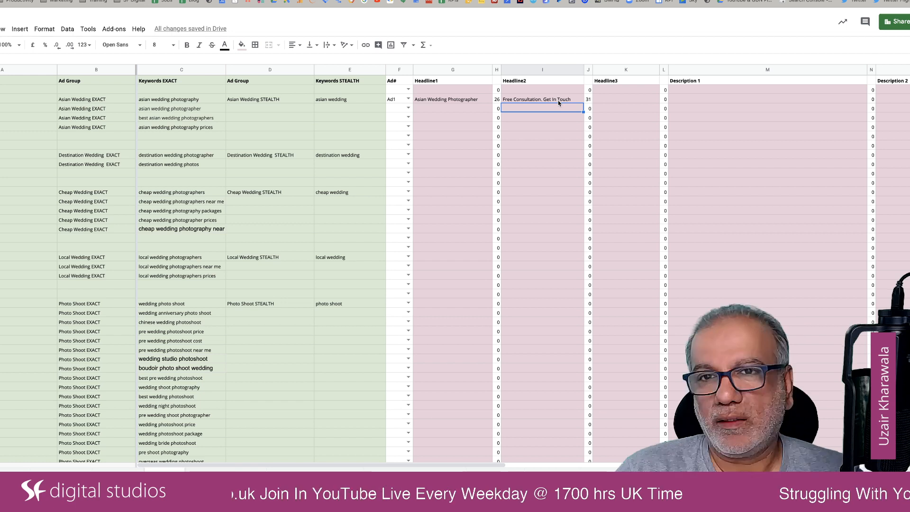
Delete "Get In Touch" from Ad1's Headline2, leaving only "Free Consultation.".
left_click(571, 101)
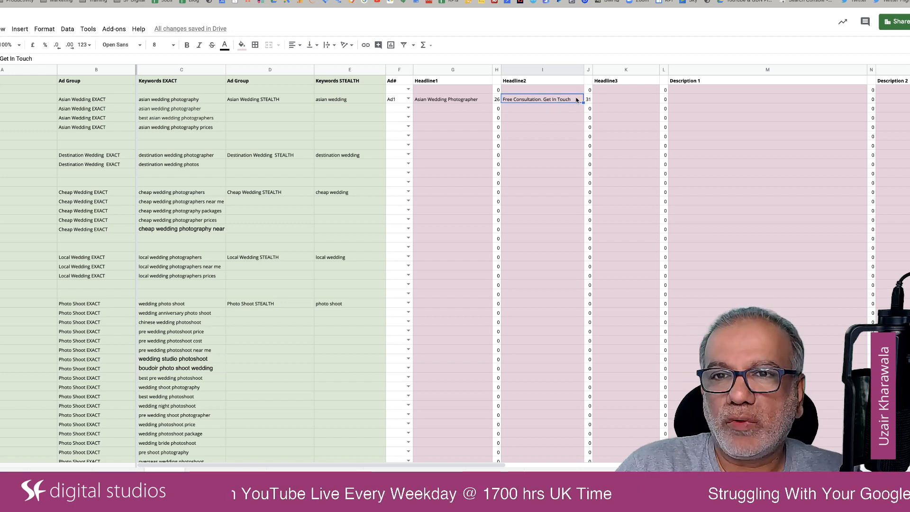
double_click(571, 99)
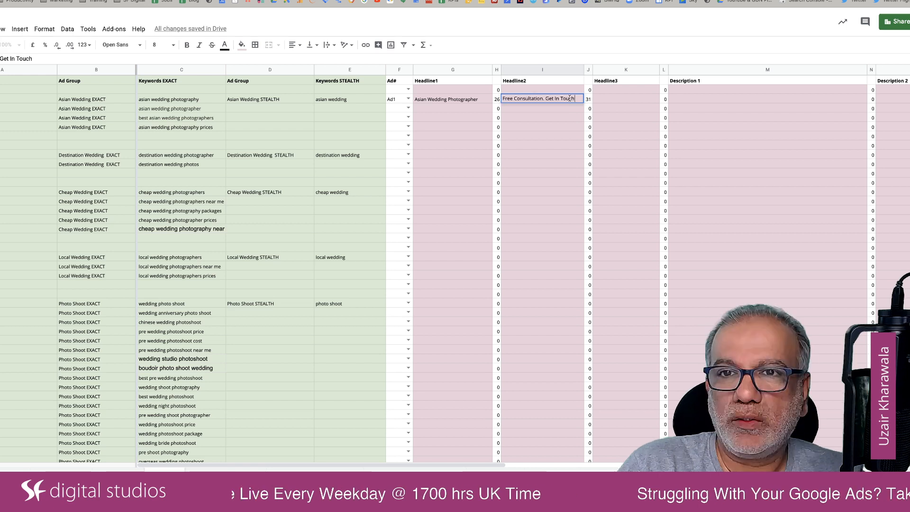
key("BackSpace")
key("BackSpace")
key("BackSpace")
key("BackSpace")
key("BackSpace")
key("BackSpace")
key("BackSpace")
key("BackSpace")
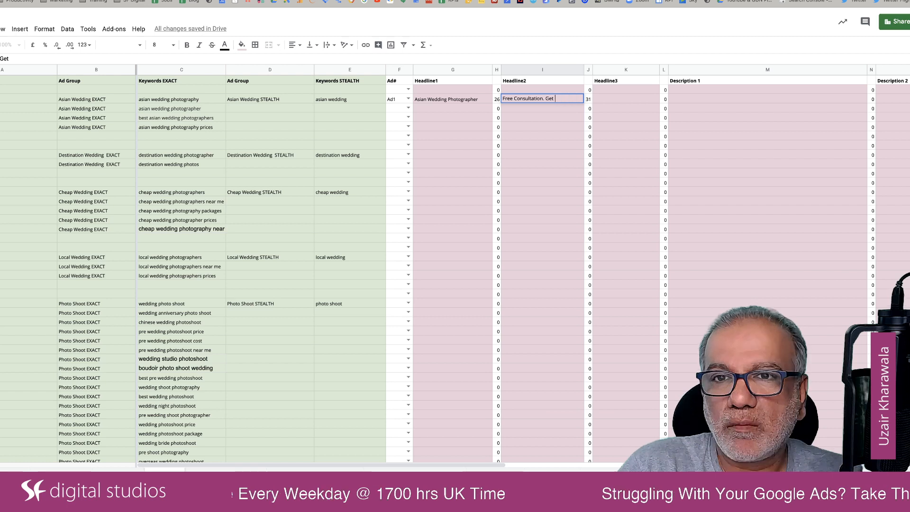
key("BackSpace")
key("BackSpace")
key("BackSpace")
key("BackSpace")
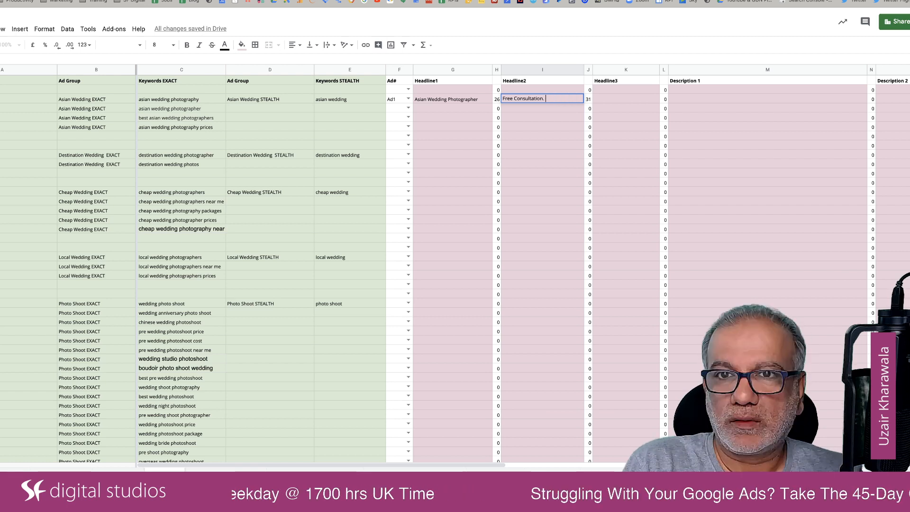
key("Tab")
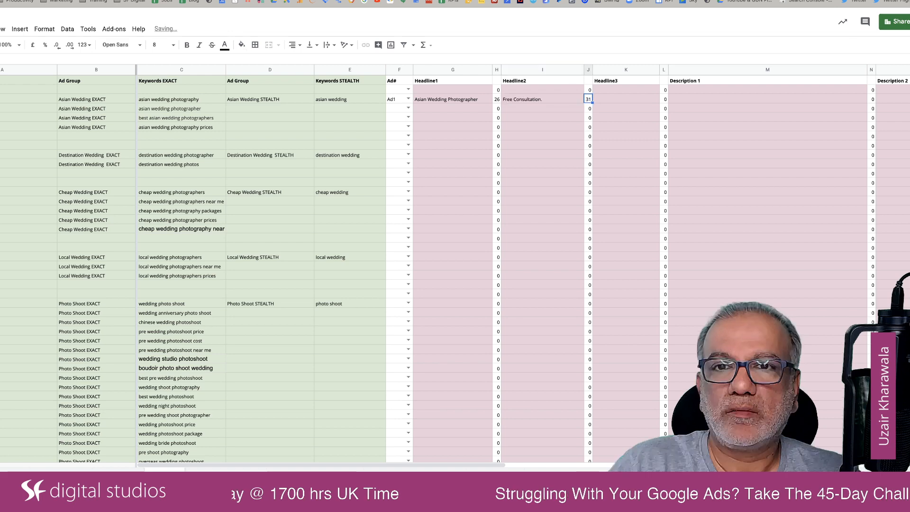
Insert "No-Obligation" into Ad1's Headline2 so that it reads "Free No-Obligation Consultation.".
double_click(511, 101)
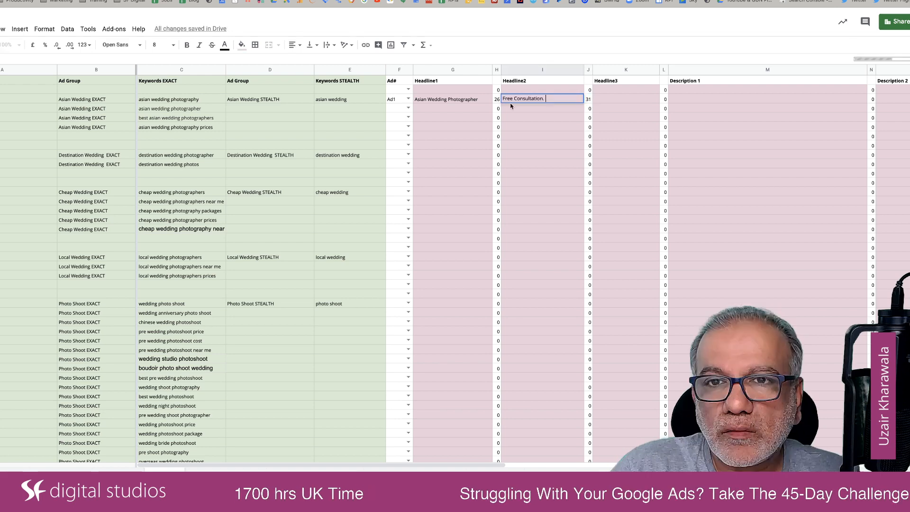
double_click(515, 99)
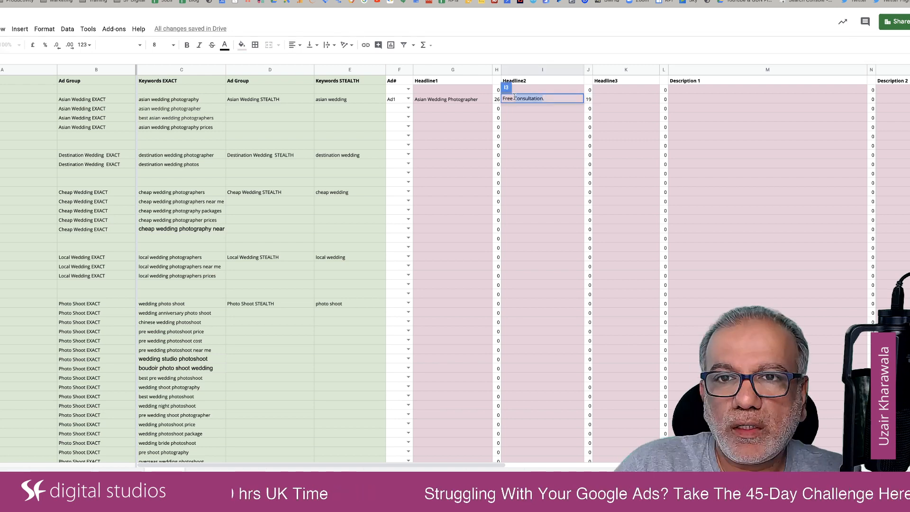
left_click(515, 98)
type("No-O")
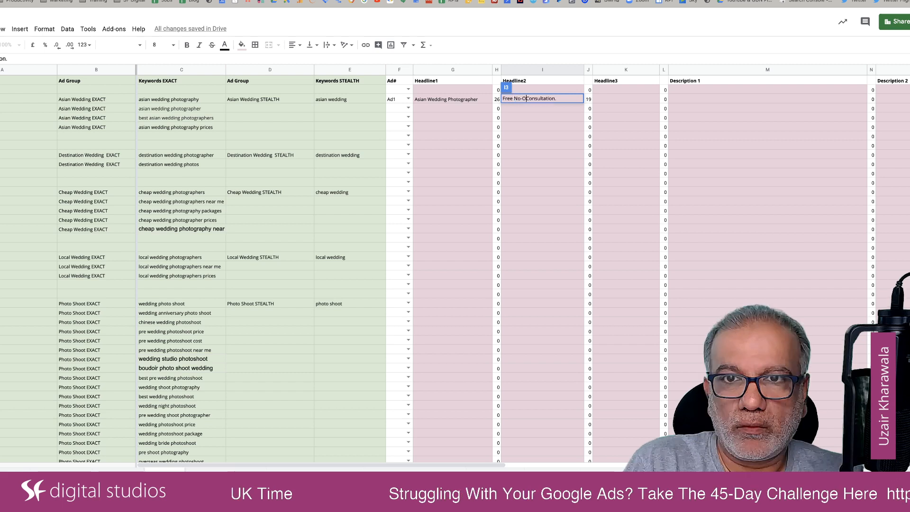
type("blig")
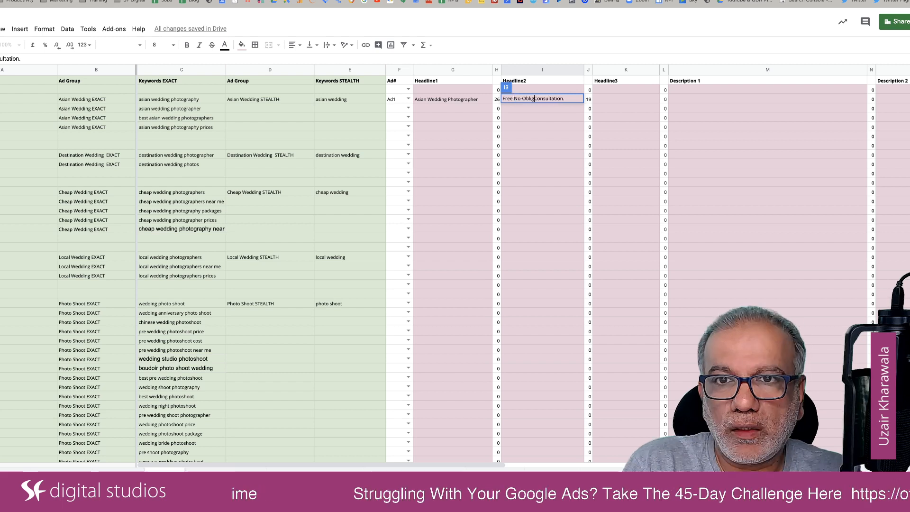
type("ation")
key("Return")
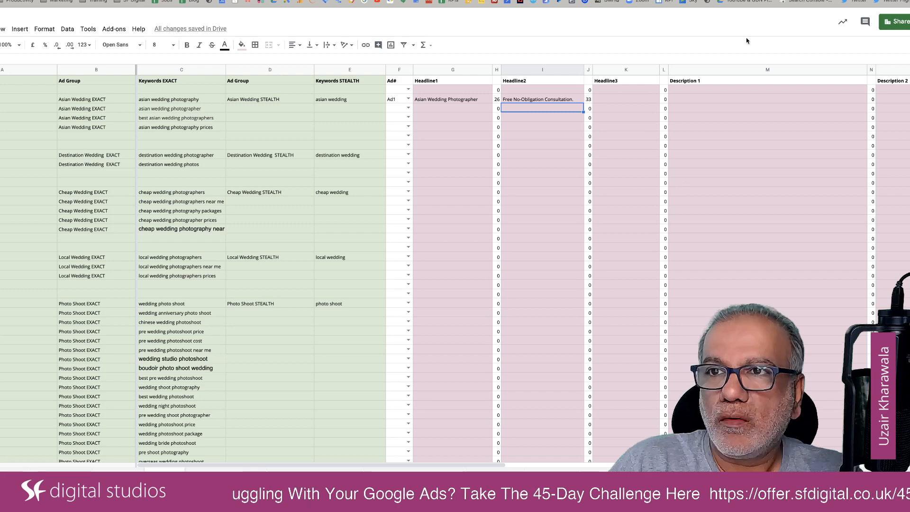
Check the competitors' ads in the Google results again, and enter "Packages From £1000" as Ad1's Headline3 in the spreadsheet.
left_click(750, 1)
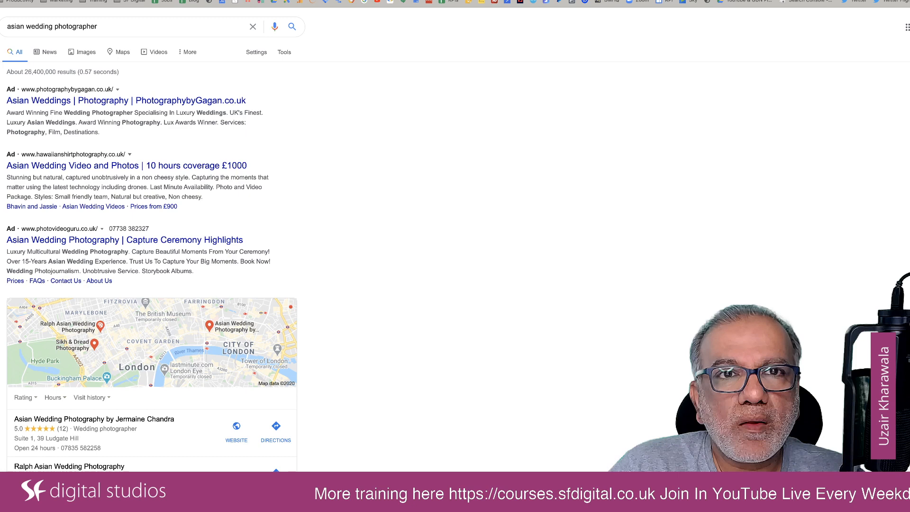
key("ctrl+Tab")
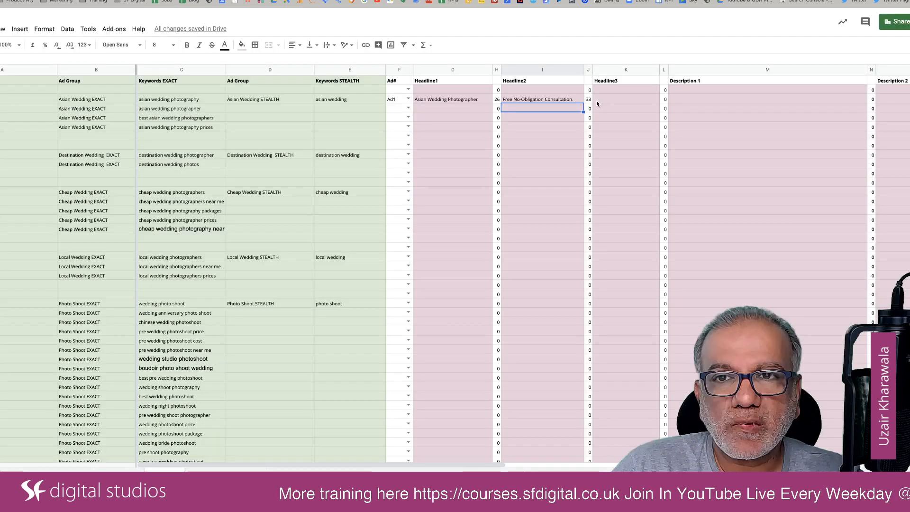
left_click(597, 103)
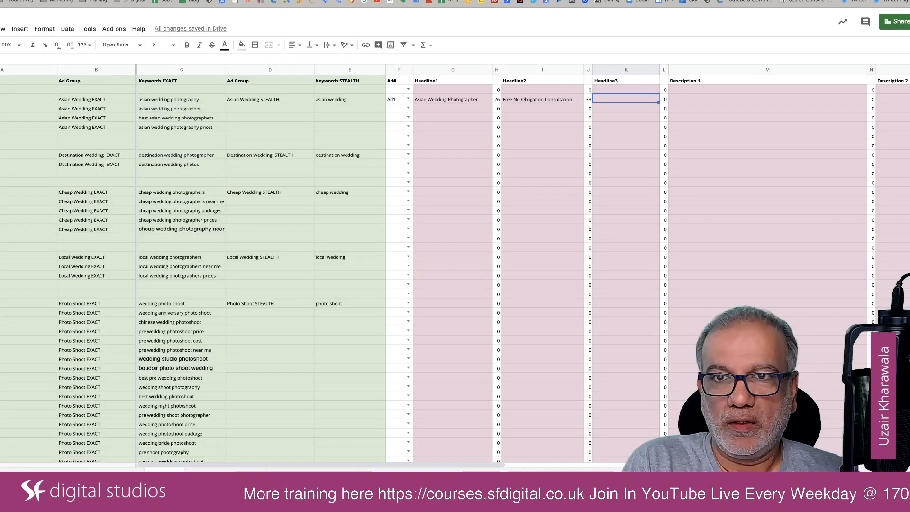
type("Packa")
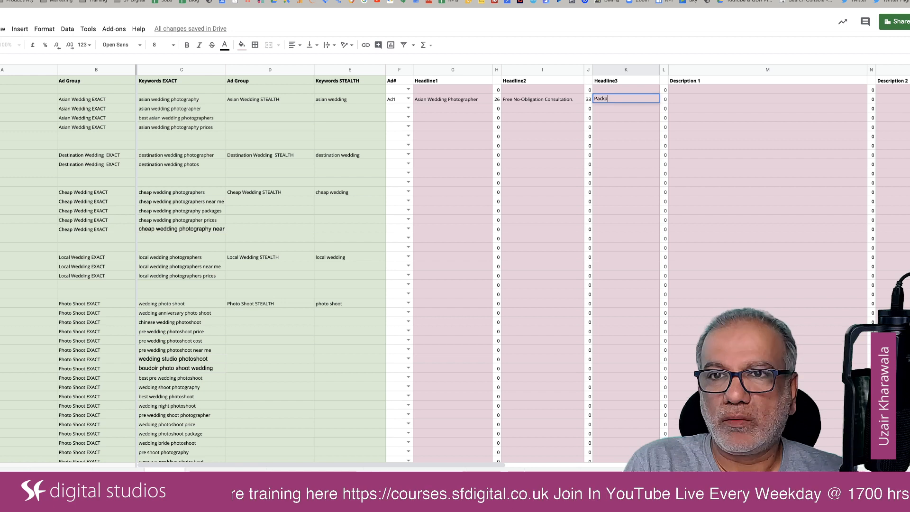
type("ges From ")
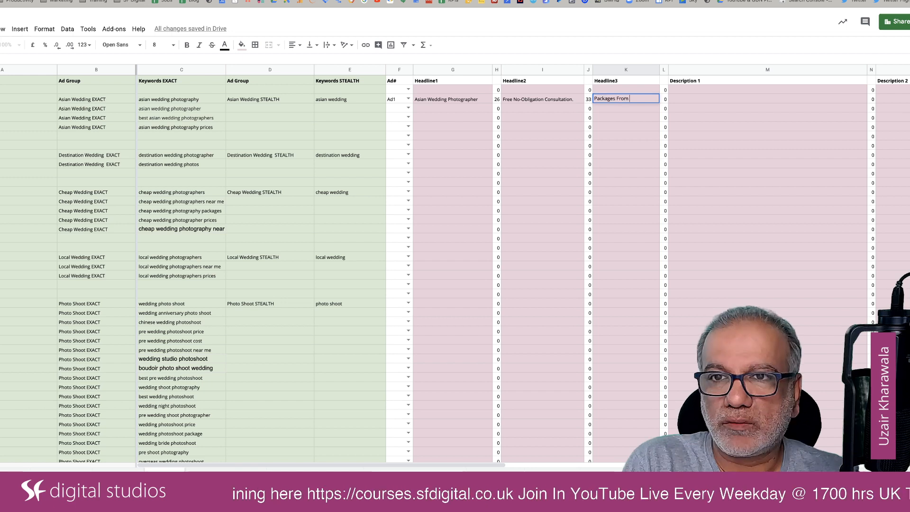
type("£")
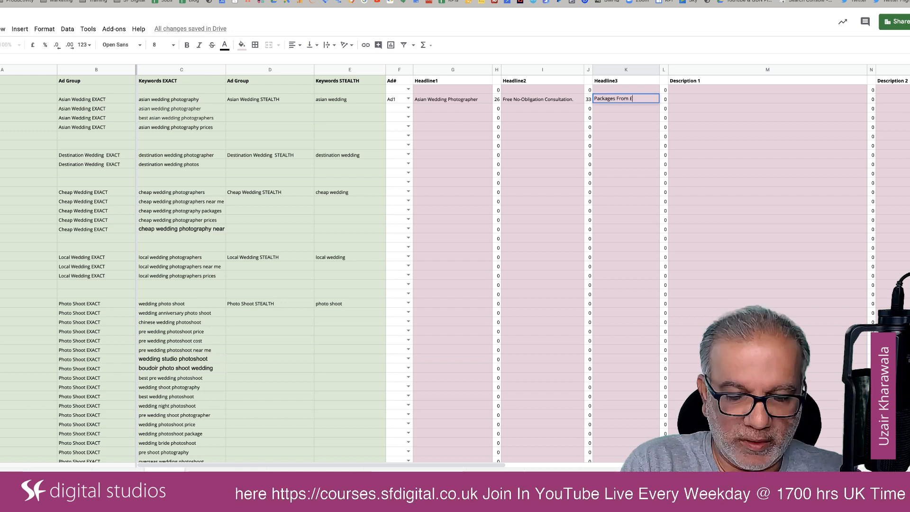
type("1000")
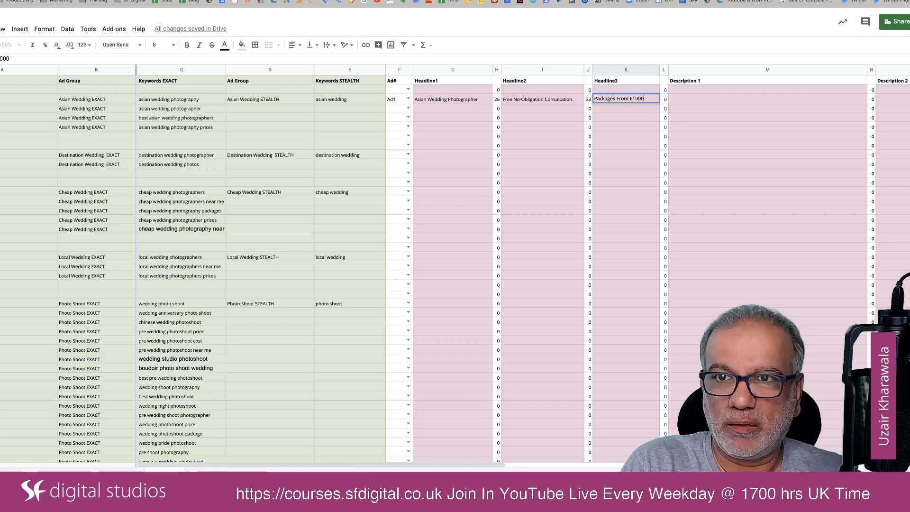
key("Tab")
key("Tab")
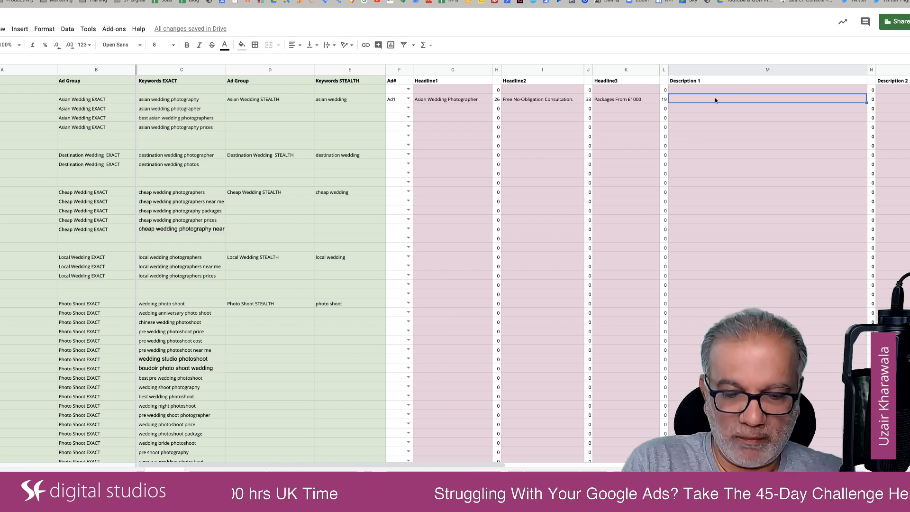
Start Ad1's Description 1 with "Professional & With Over 10+ Years Experience.".
type("Profes")
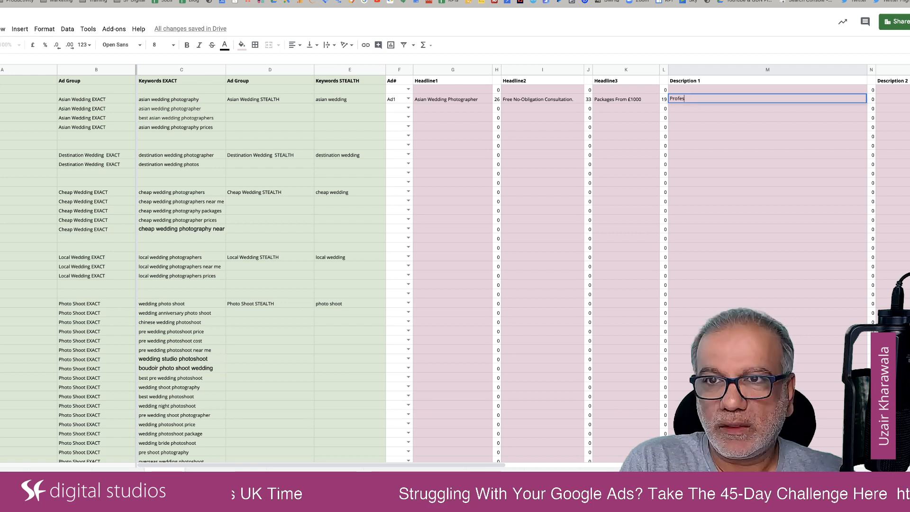
type("sional & E")
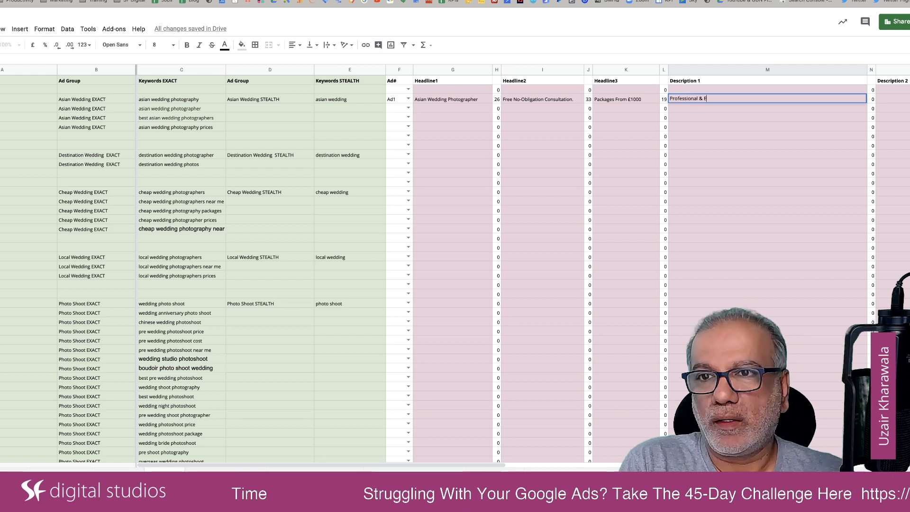
key("BackSpace")
type("With")
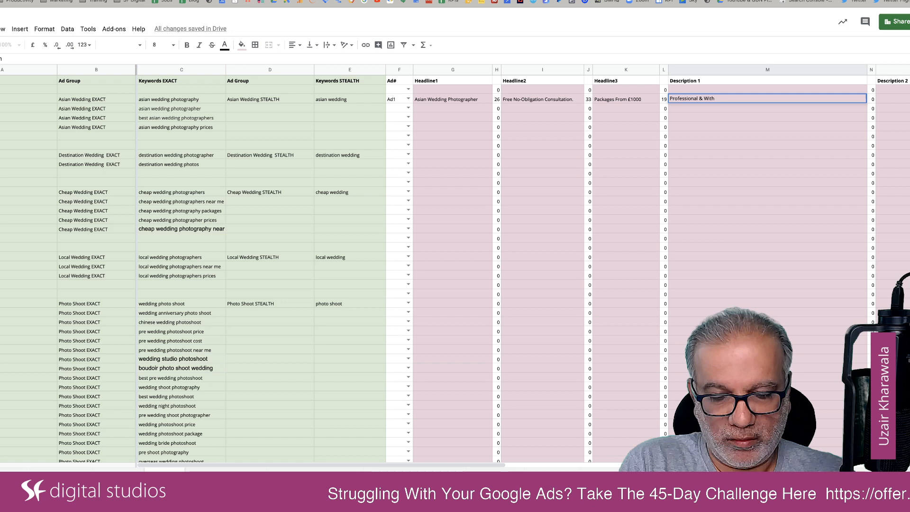
type(" O")
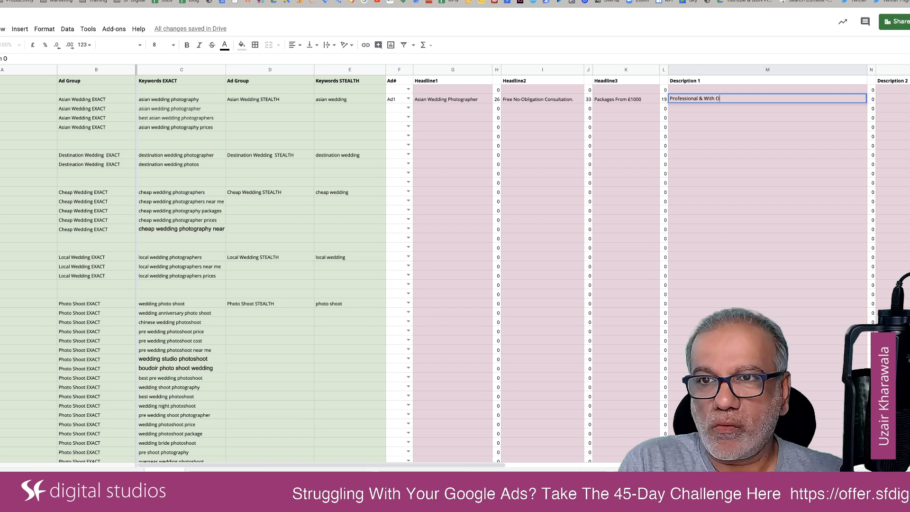
type("ver 10")
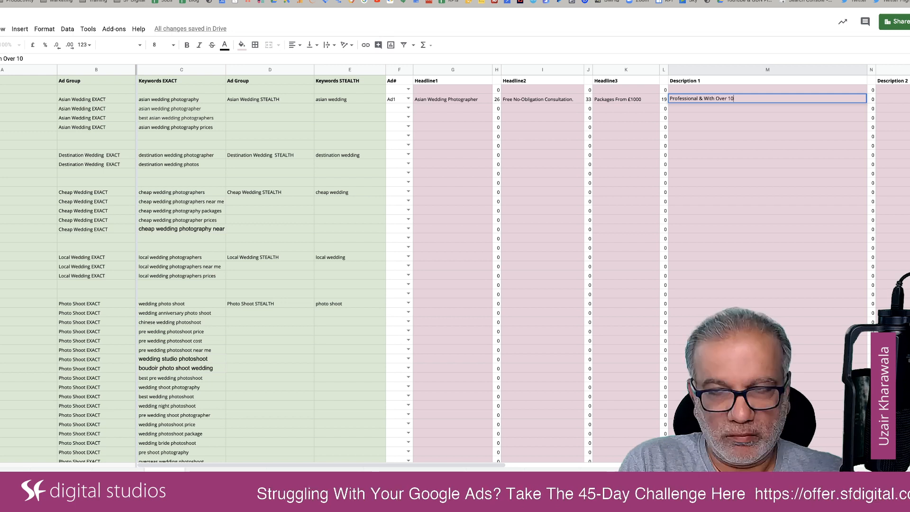
type("+ Years")
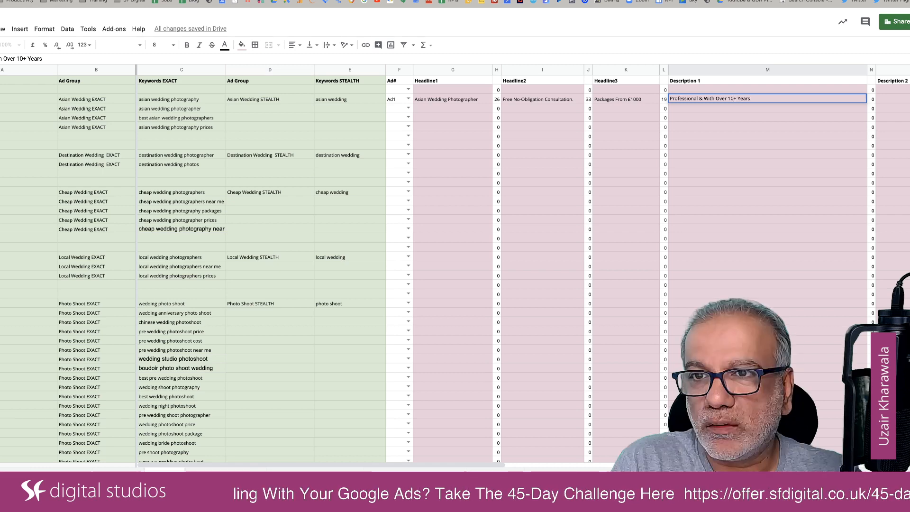
type("Experienc")
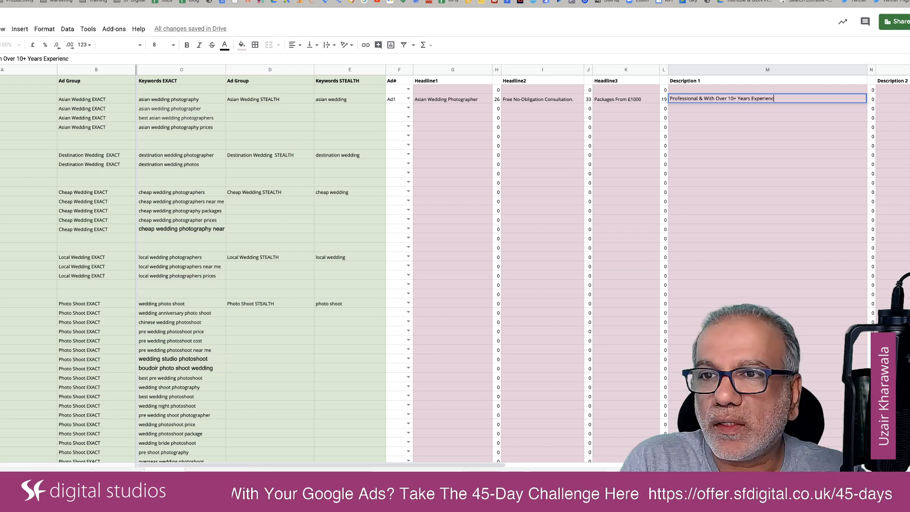
type("e. Fully Qu")
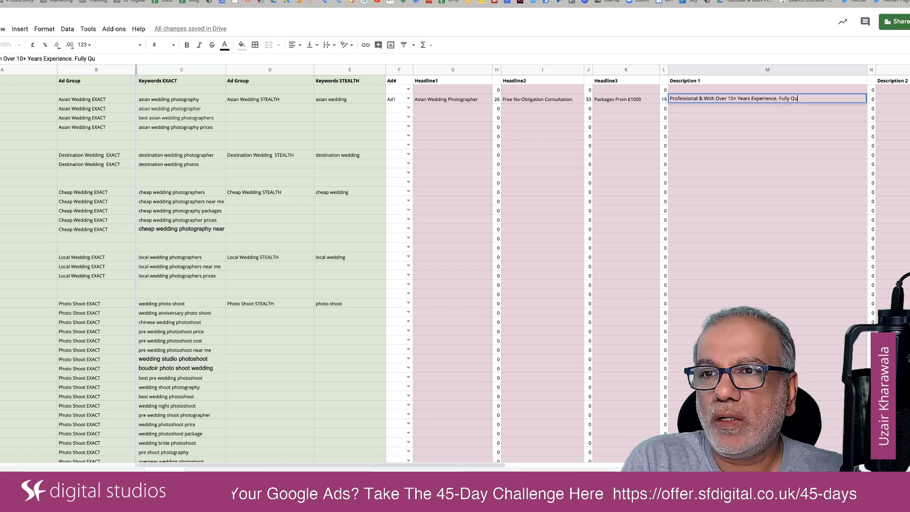
type("alified.")
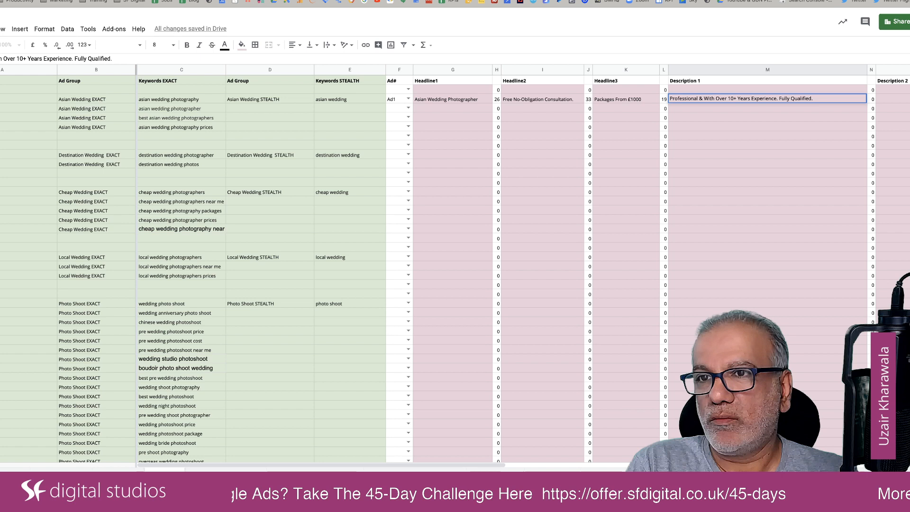
Complete Ad1's Description 1 with the second sentence "Fully Qualified & Insured.".
key("BackSpace")
type("& I")
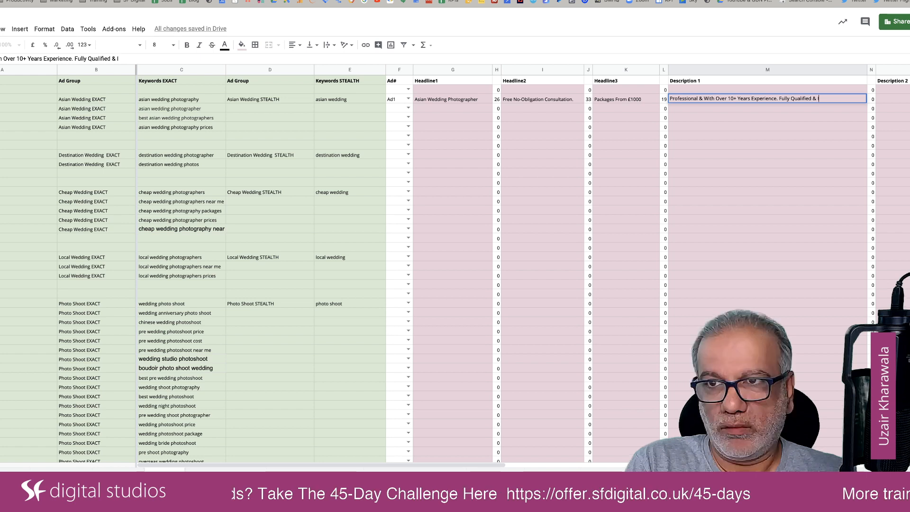
type("nsured.")
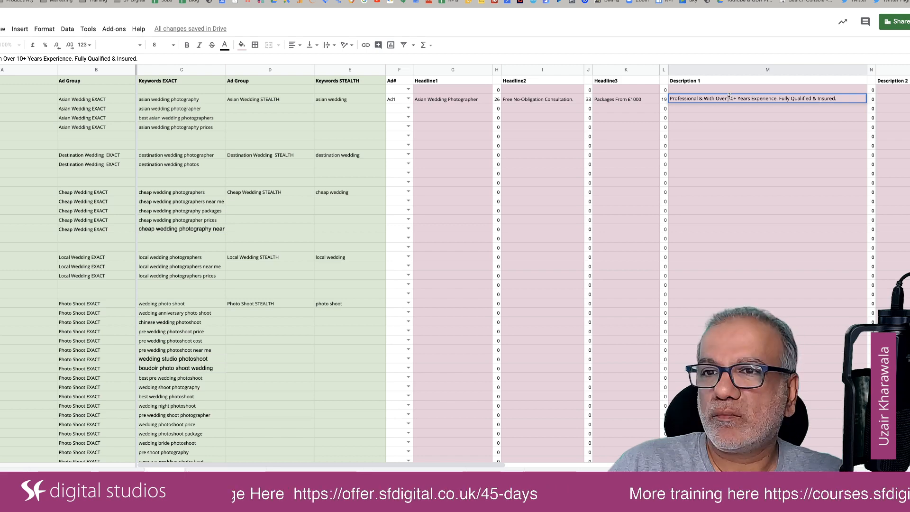
left_click_drag(730, 97, 766, 96)
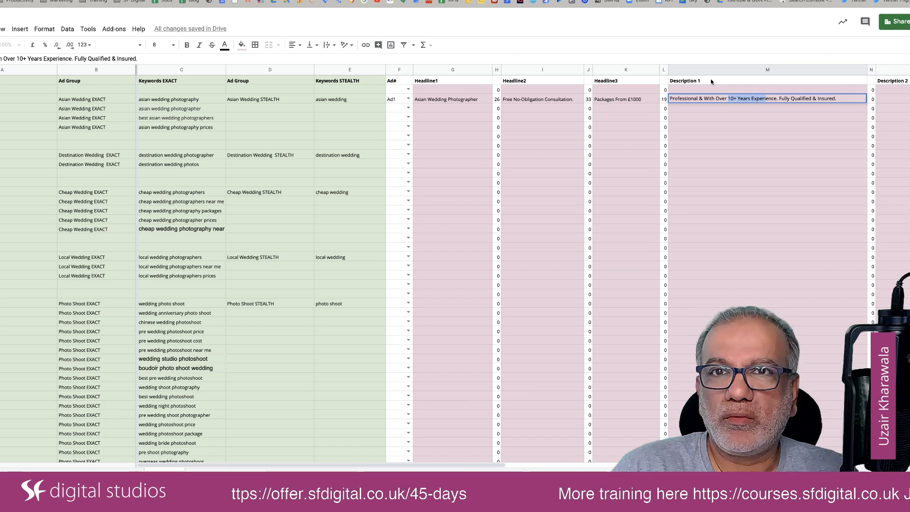
Review the wording of the competitors' ad descriptions in the Google results for "asian wedding photographer".
key("ctrl+Tab")
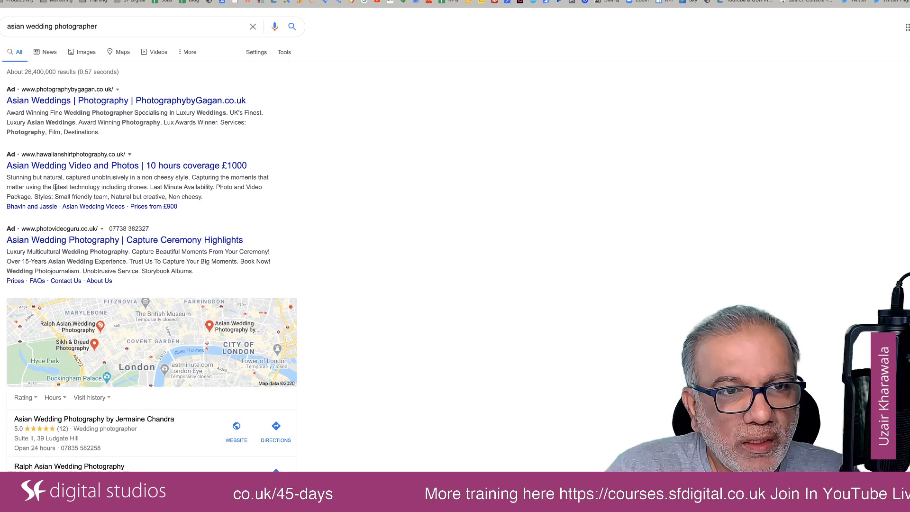
left_click_drag(54, 186, 145, 186)
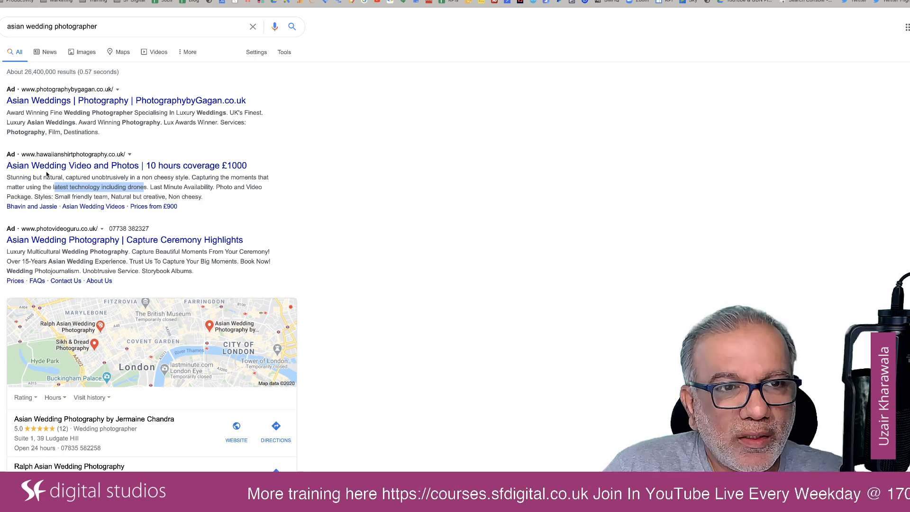
left_click_drag(99, 177, 121, 177)
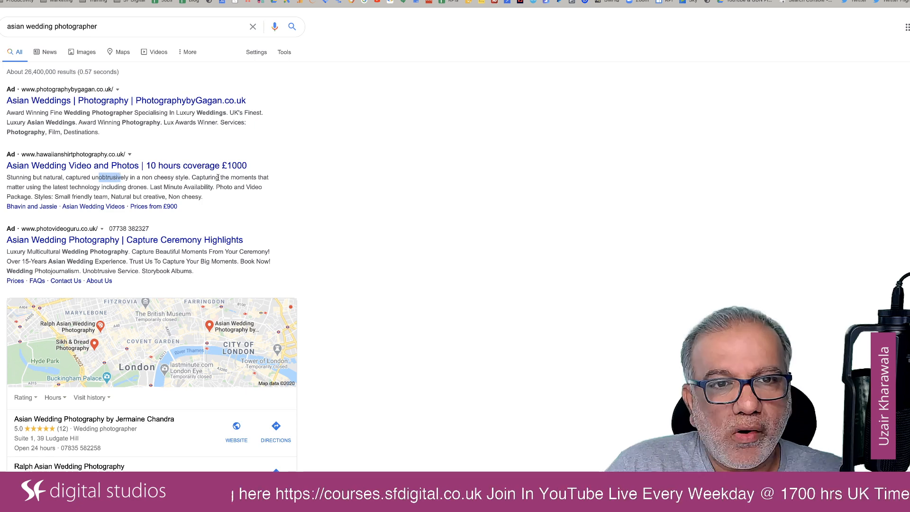
scroll(216, 188, "down", 2)
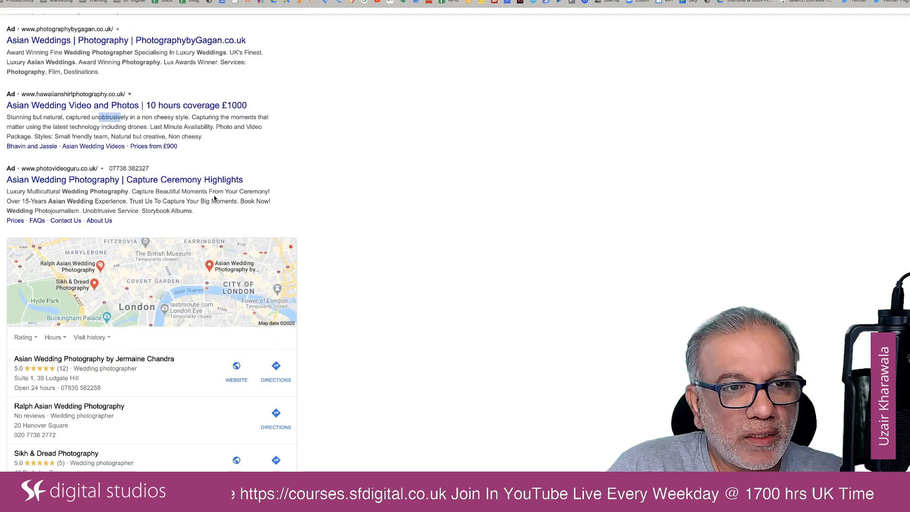
scroll(214, 198, "down", 1)
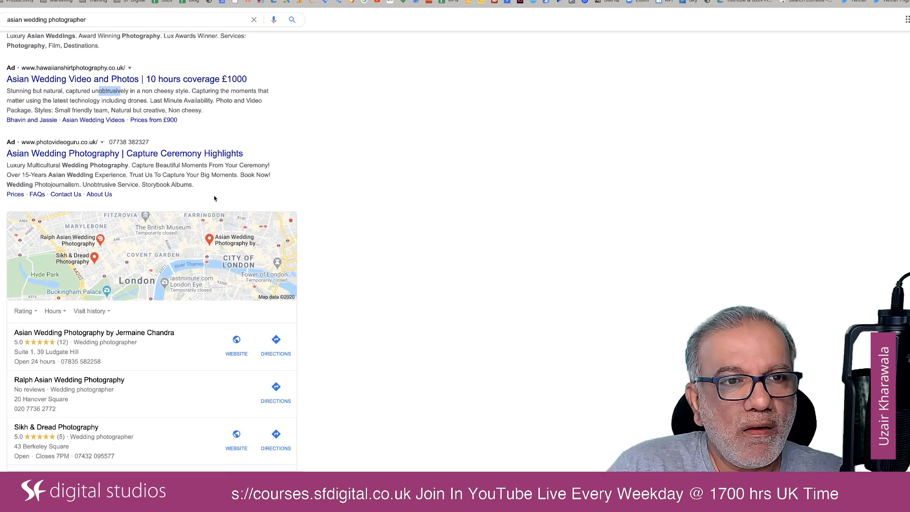
left_click_drag(58, 175, 112, 176)
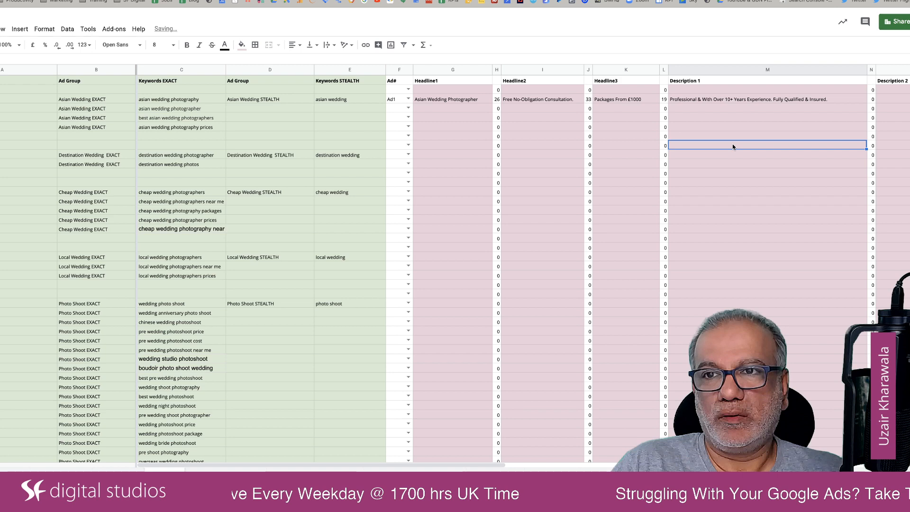
Start Ad1's Description 2 in the spreadsheet with "We Cater For Hindu, Muslims, Sikh".
scroll(688, 123, "right", 5)
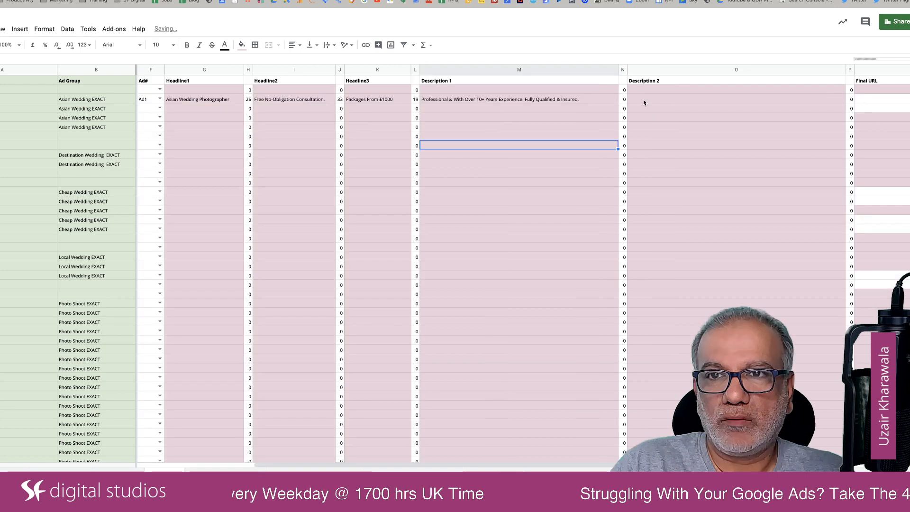
left_click(645, 101)
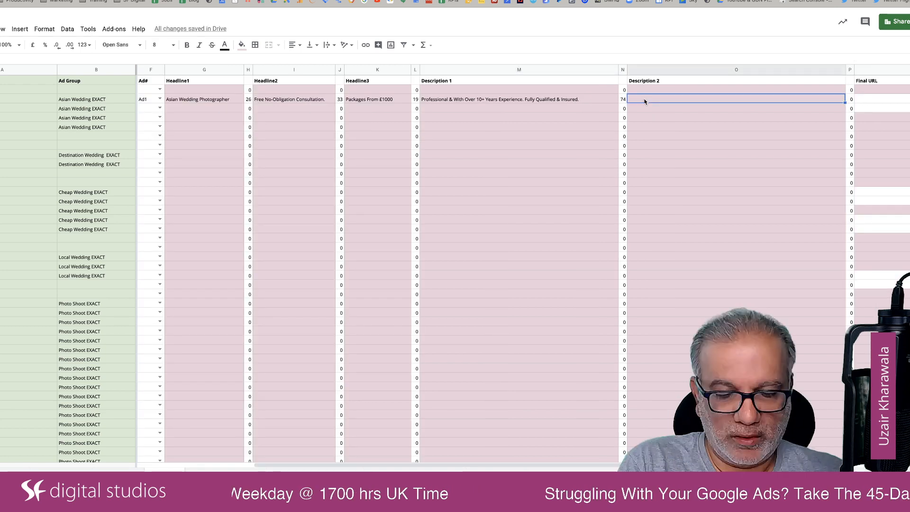
type("We")
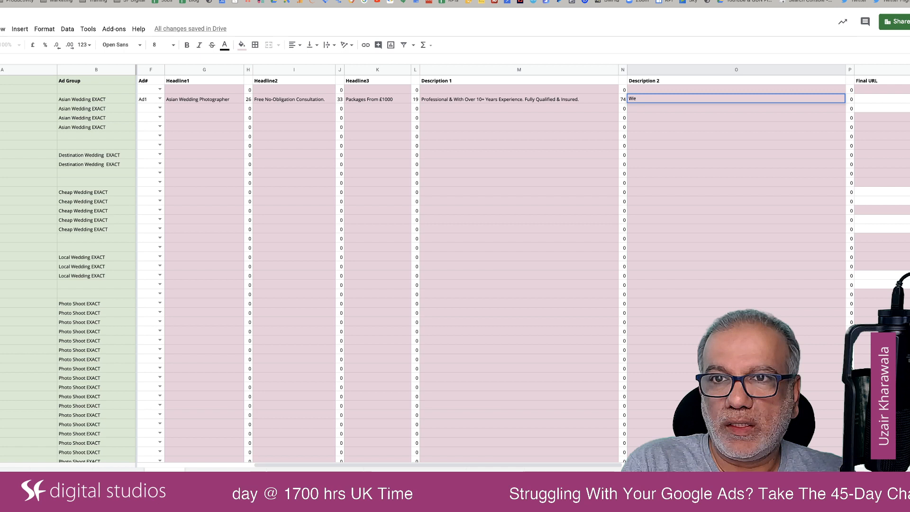
type(" Cater")
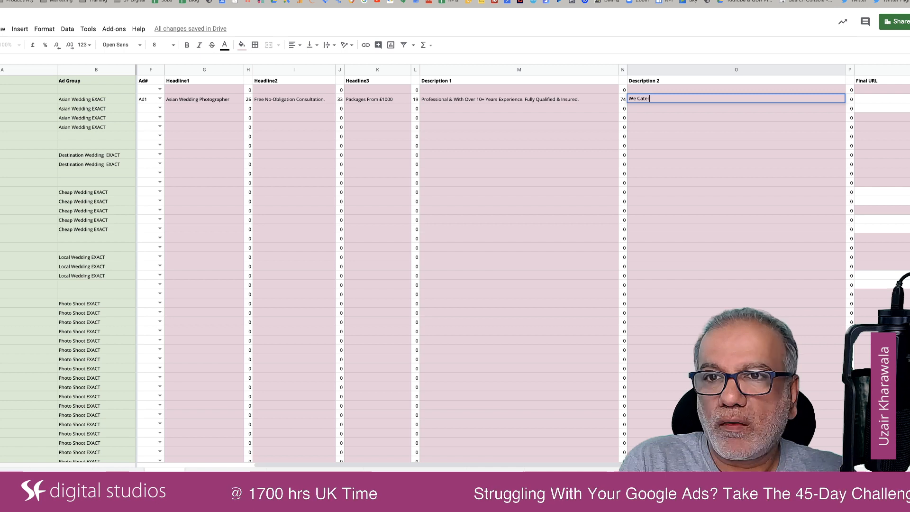
type(" For H")
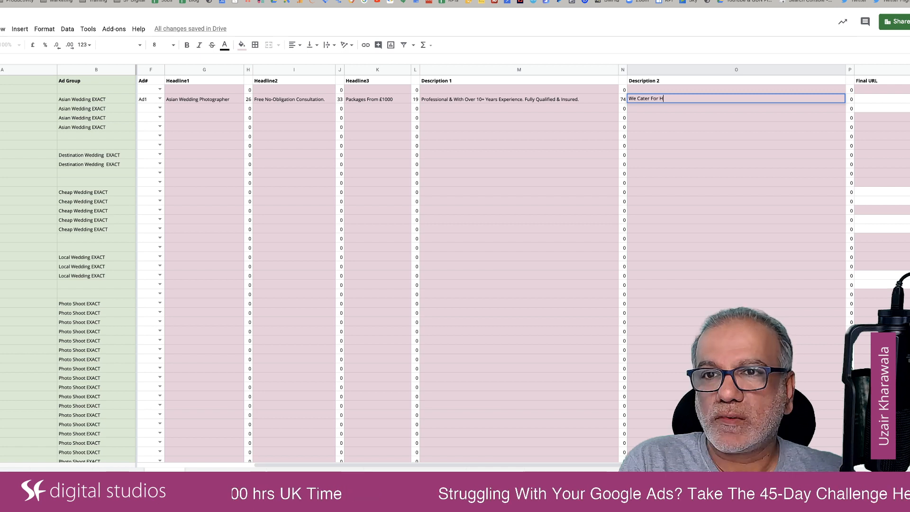
type("indu, Musli")
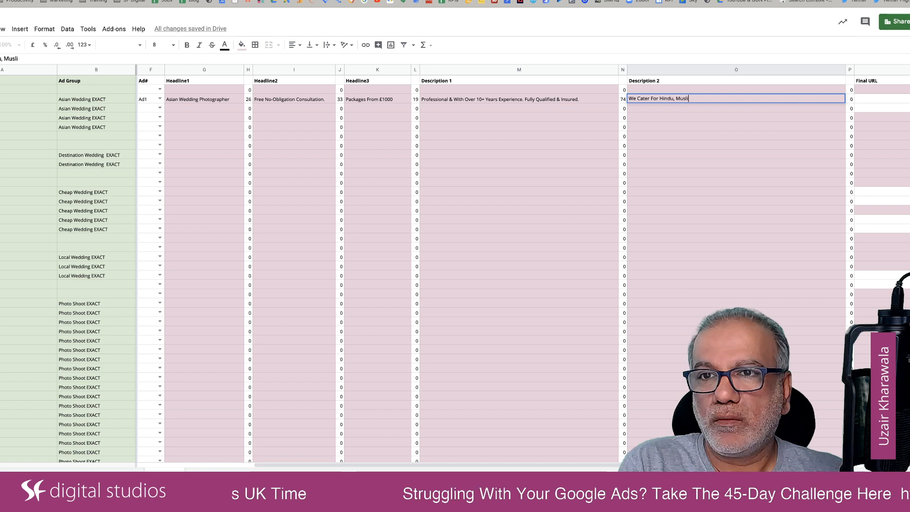
type("ms, ")
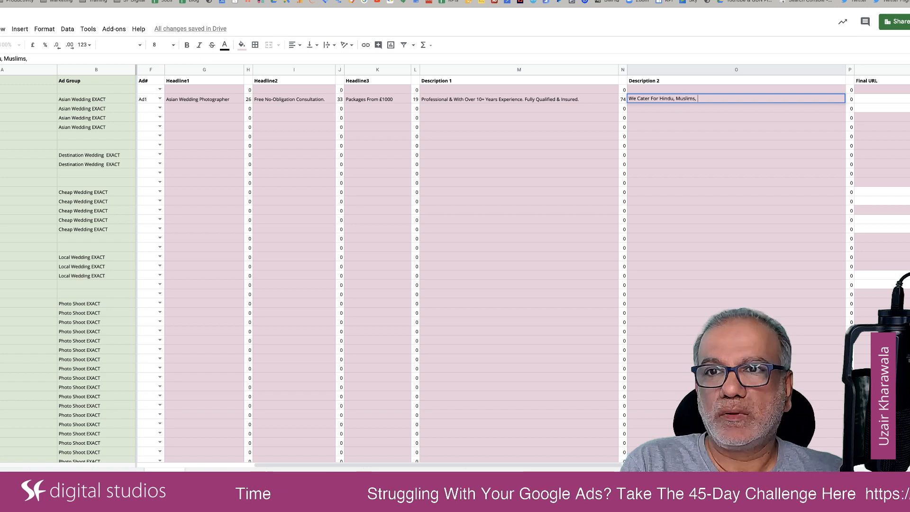
type("Sikh")
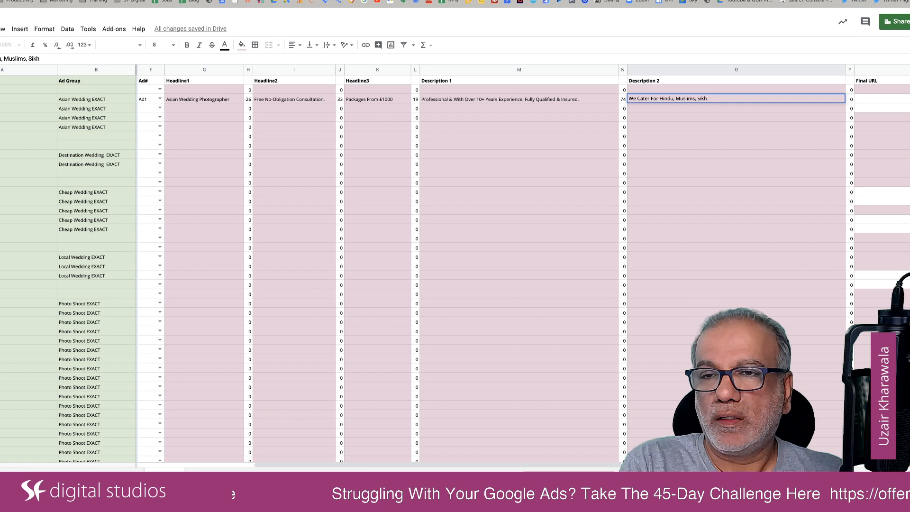
type(" Or ")
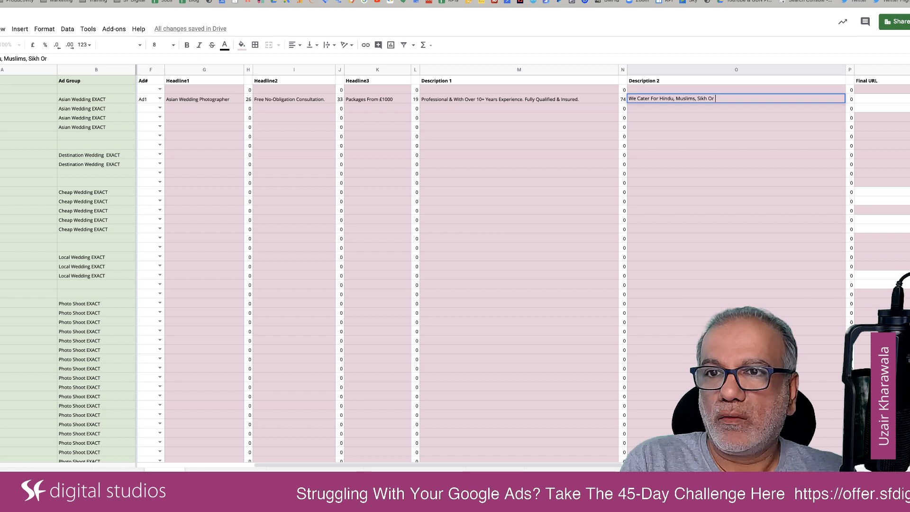
type("Any Other")
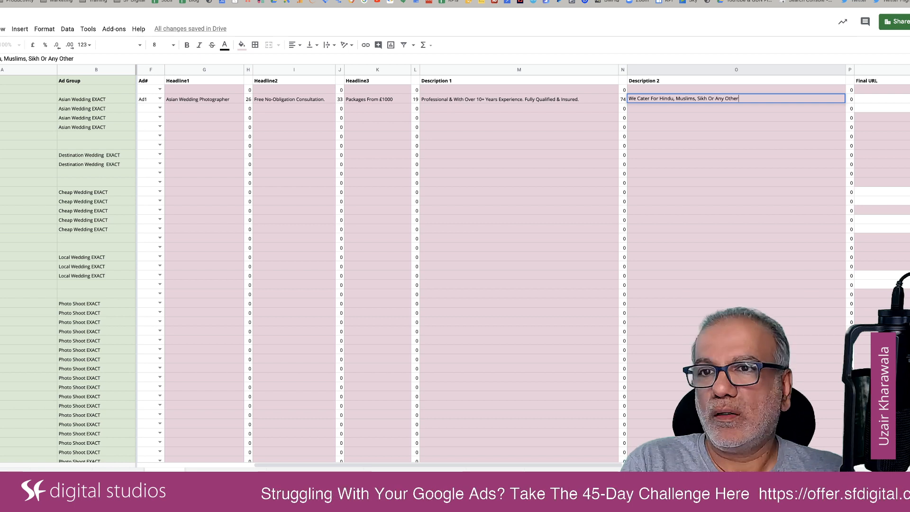
type(" Religious ")
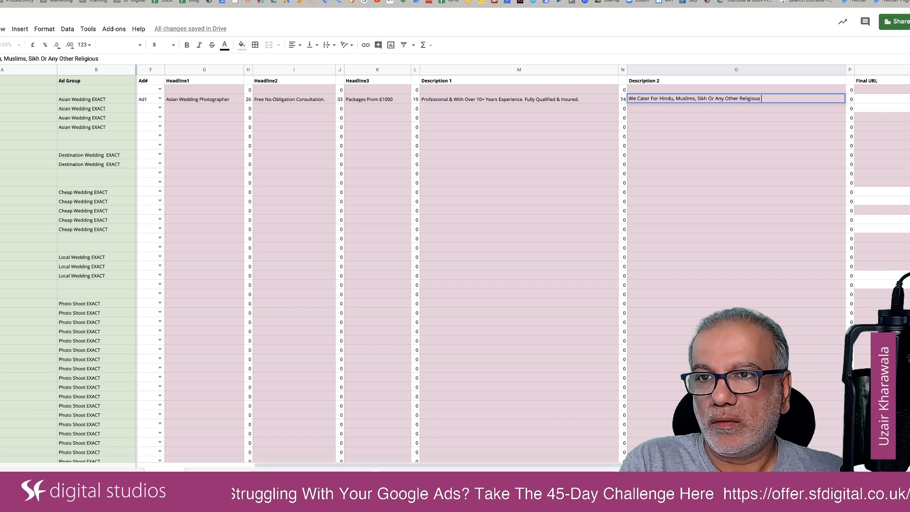
type("Ceremonis")
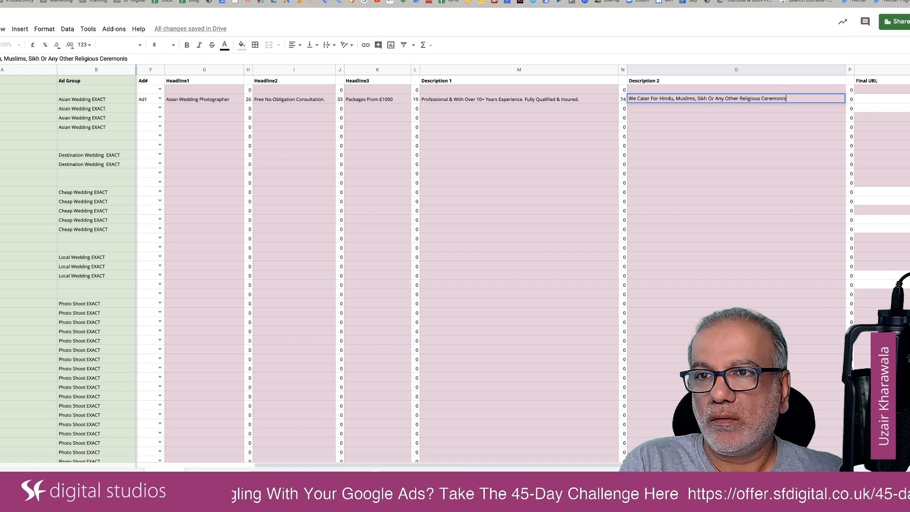
Finish Ad1's Description 2 with "Or Any Other Religious Ceremonies.".
key("BackSpace")
type("es.")
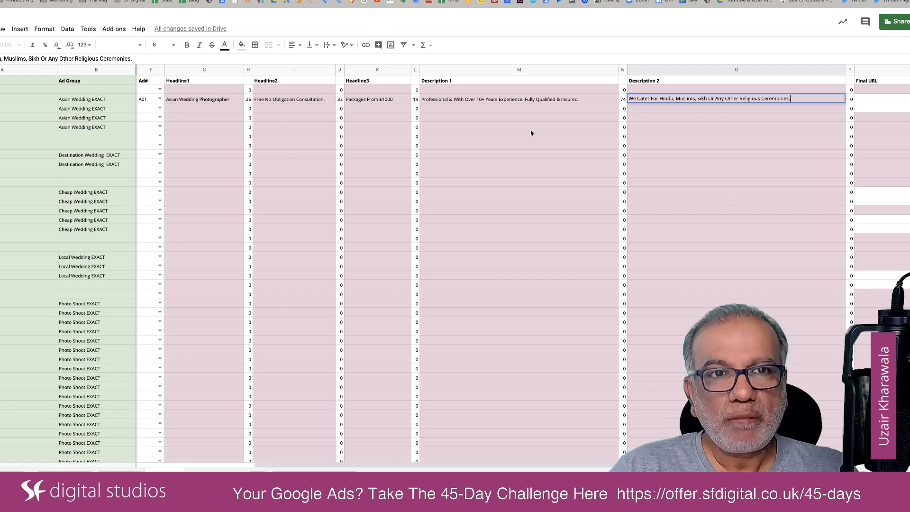
left_click(267, 182)
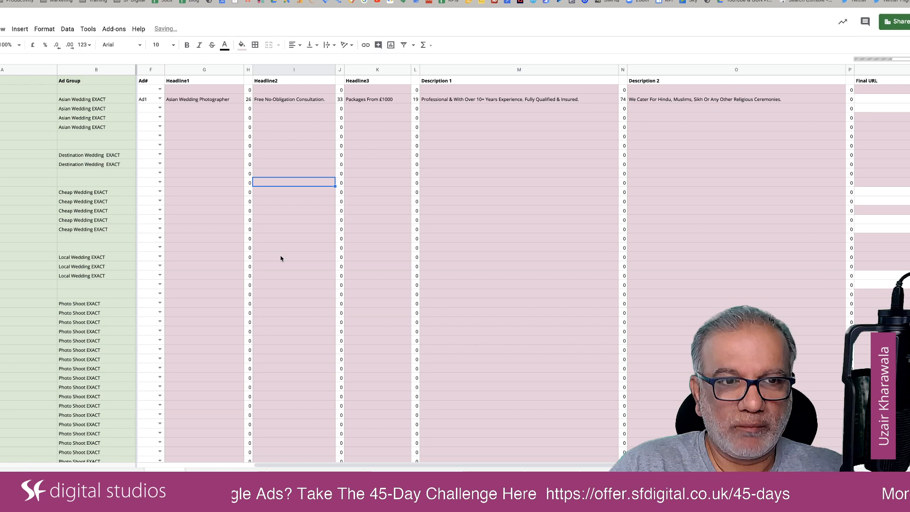
Look through the remaining ad groups further down the sheet, including the Hindu, Jewish, Sikh and Female Wedding groups.
scroll(280, 259, "down", 10)
scroll(280, 258, "left", 5)
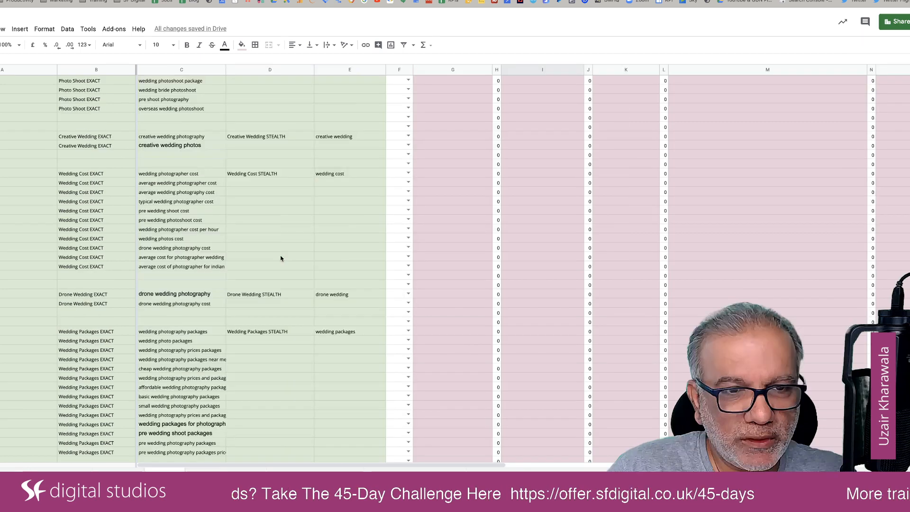
scroll(100, 283, "down", 4)
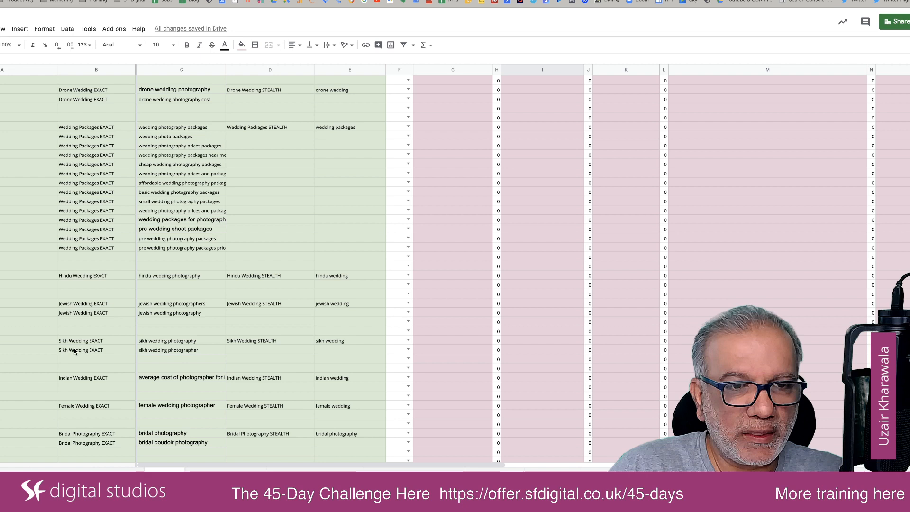
left_click(75, 407)
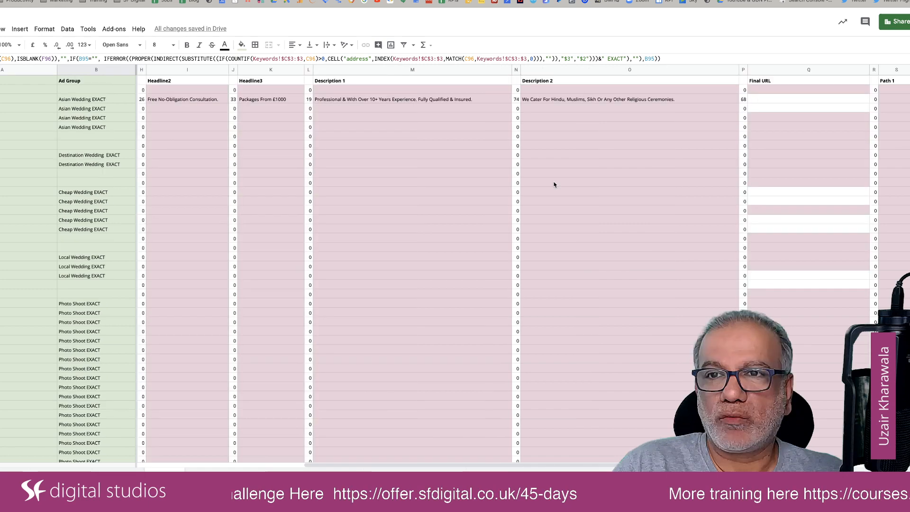
Append "Male & Female Photographer" to the end of Ad1's Description 2 for Asian Wedding.
double_click(682, 99)
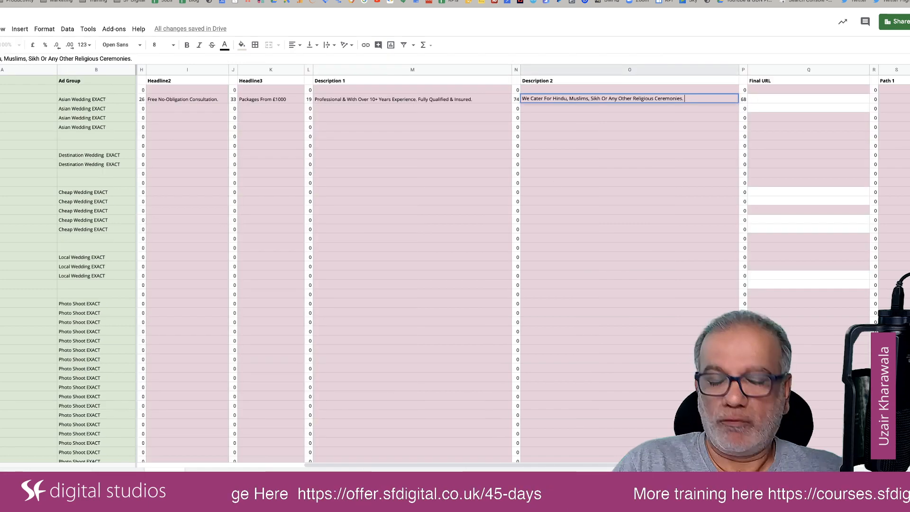
type("Male & F")
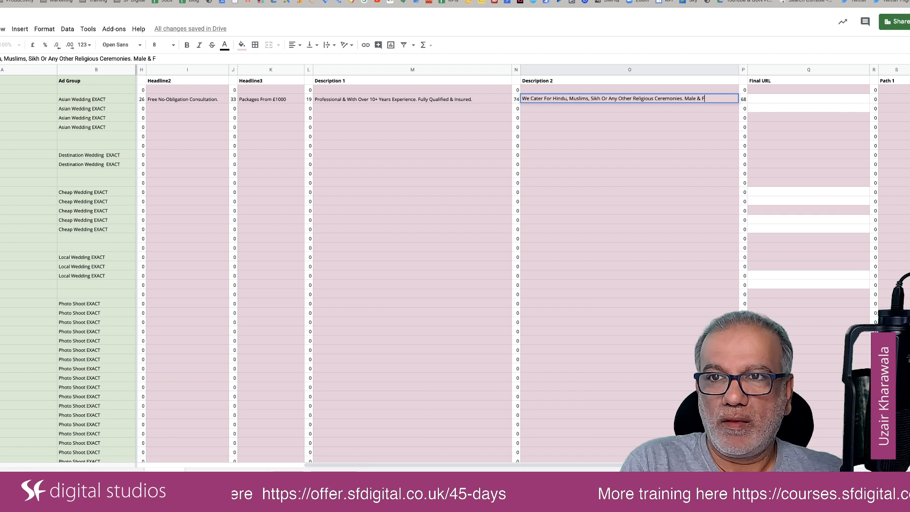
type("emale P")
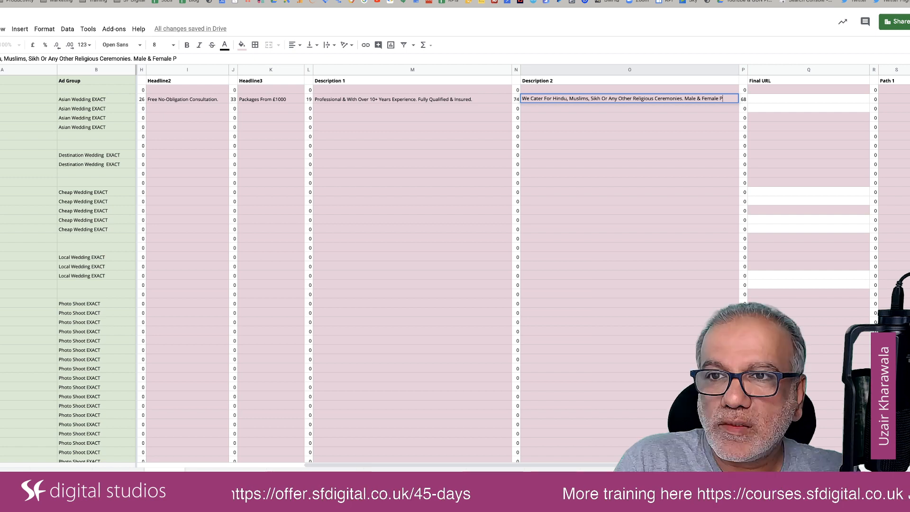
type("hotogr")
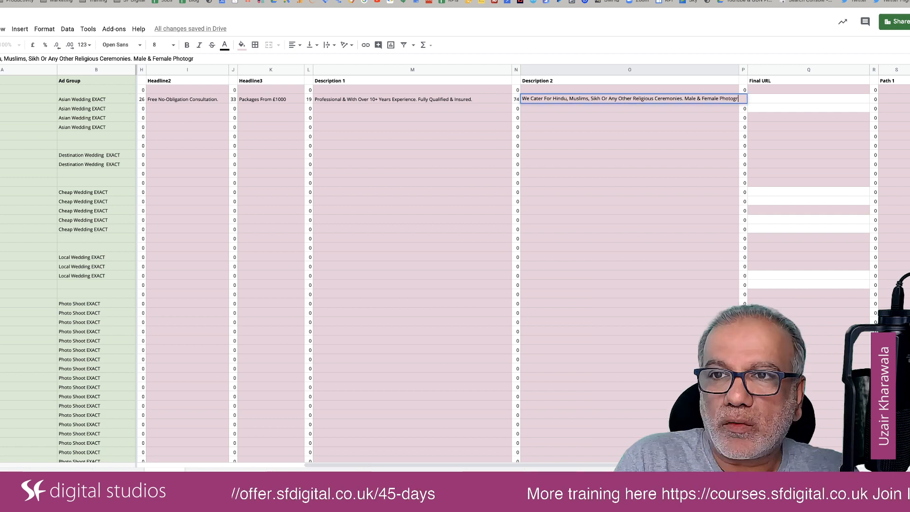
type("apher")
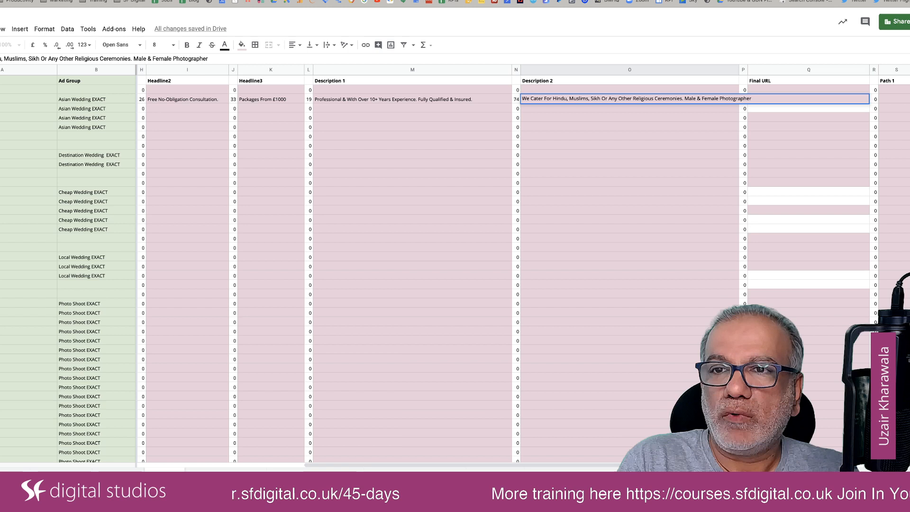
key("Return")
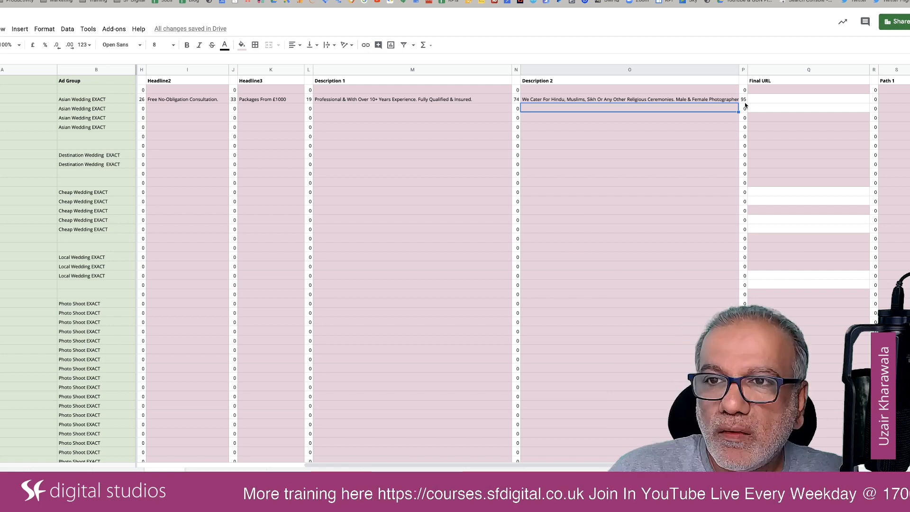
Shorten Ad1's Description 2 by removing "Or Any Other" before "Religious Ceremonies".
left_click(617, 99)
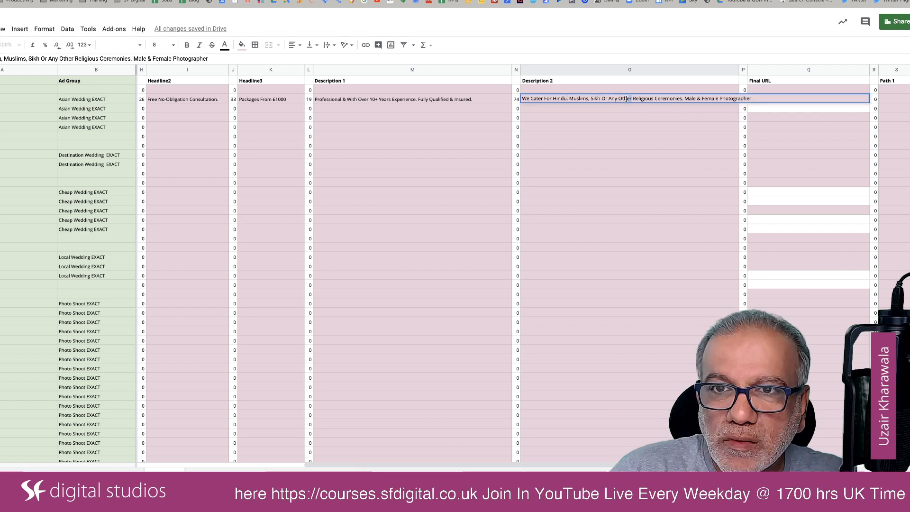
left_click_drag(627, 99, 602, 99)
key("BackSpace")
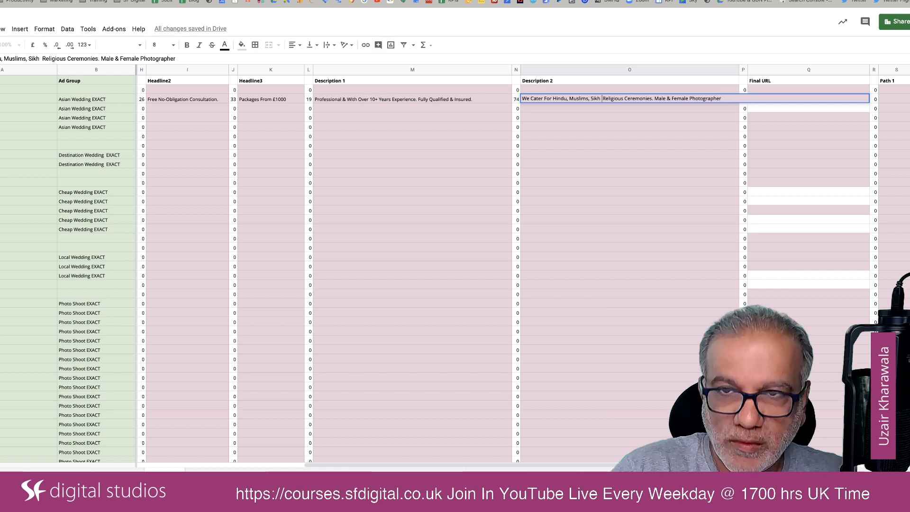
key("BackSpace")
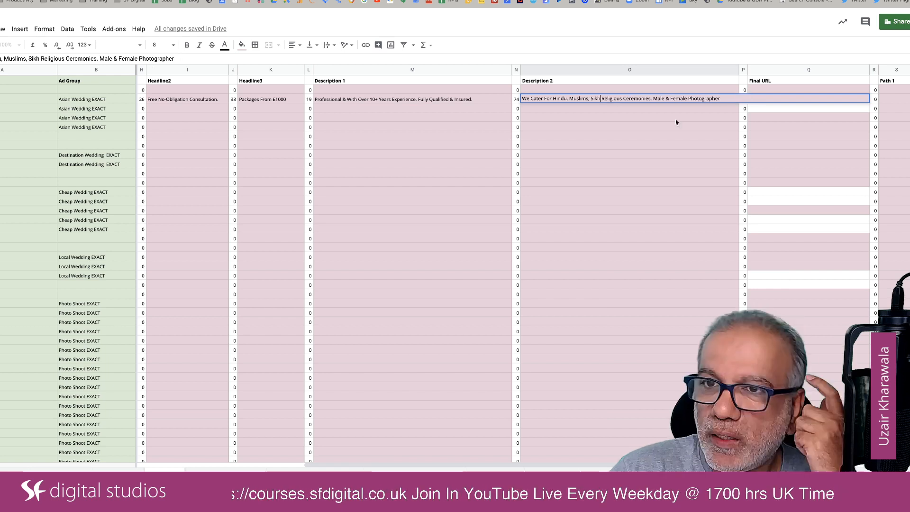
left_click(676, 120)
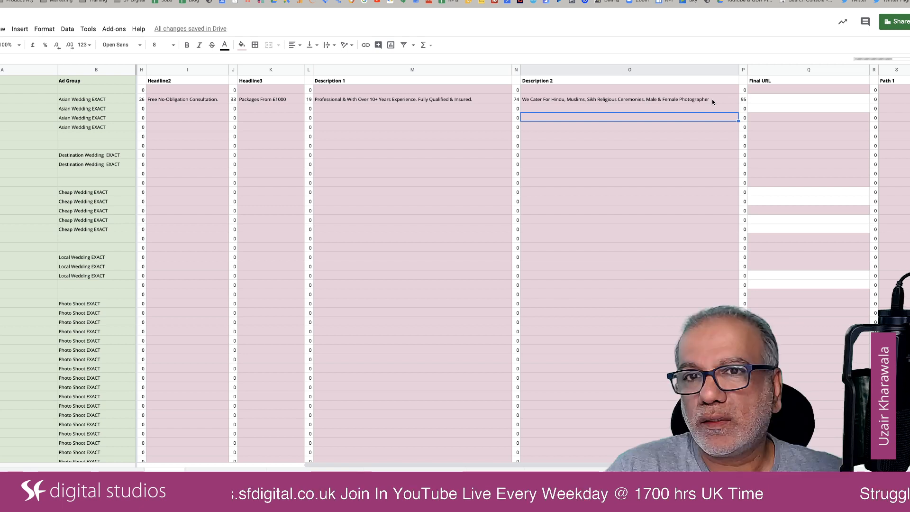
Append the call to action "Get Quote Now" to Ad1's Description 1.
double_click(487, 99)
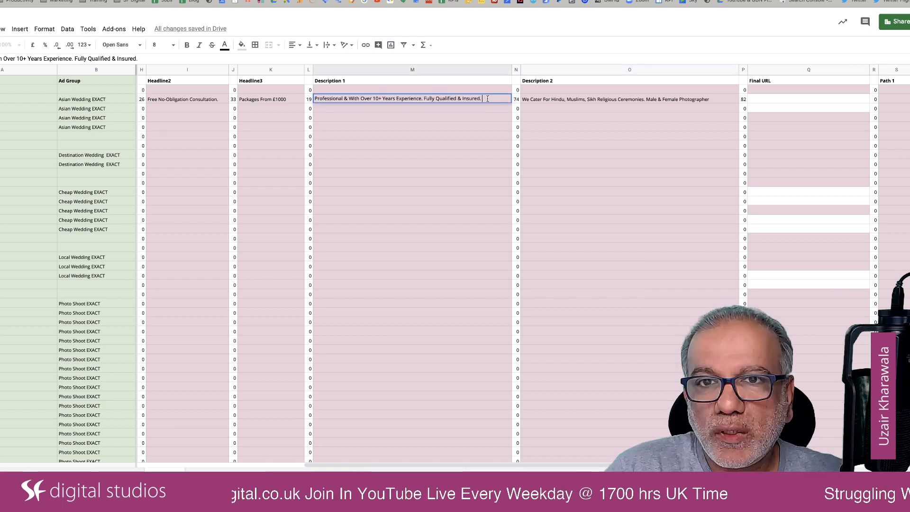
type("Ge")
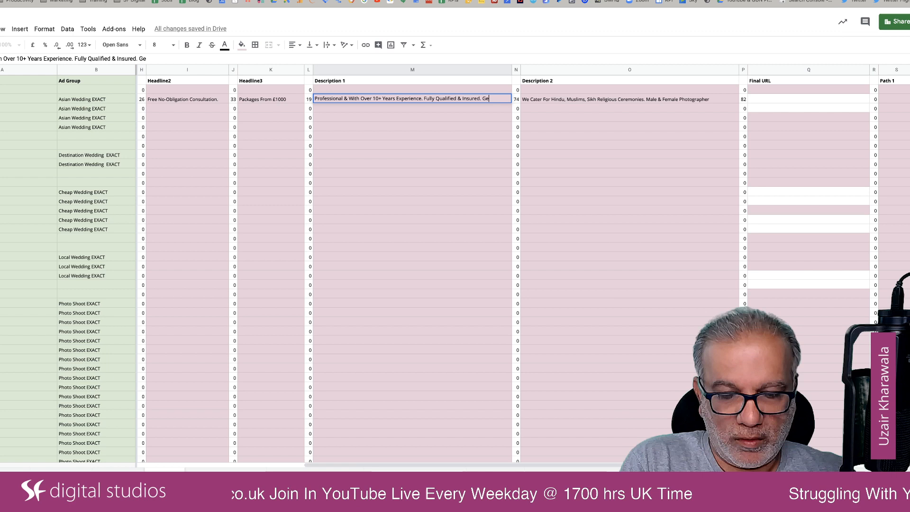
type("t Quote ")
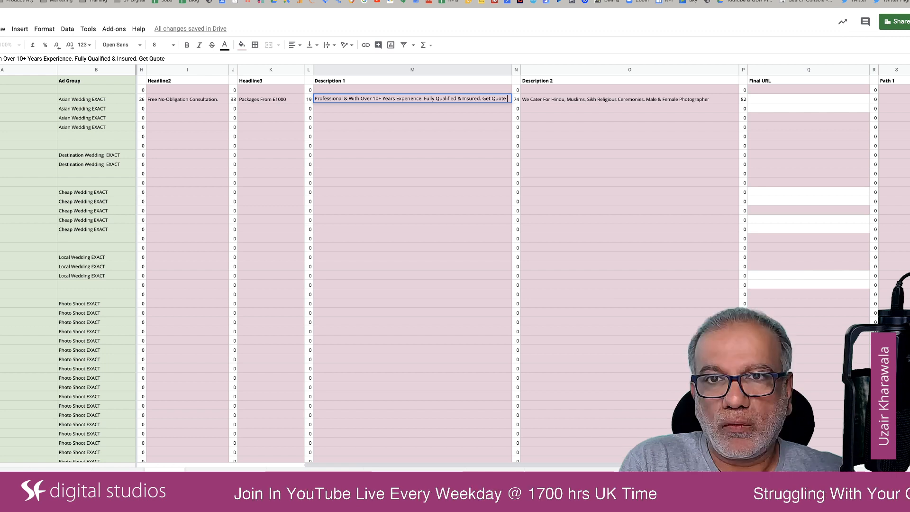
type("Now")
key("Return")
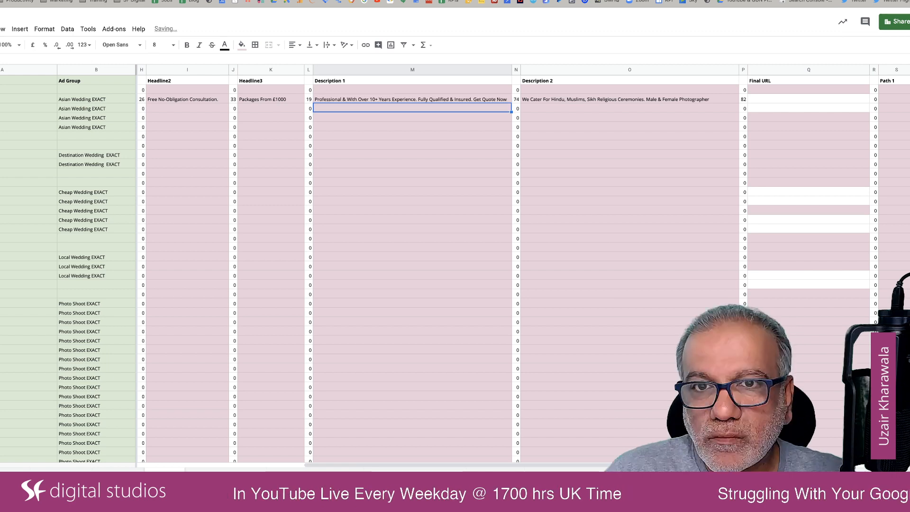
End Ad1's Description 2 with a full stop after "Photographer".
left_click(729, 97)
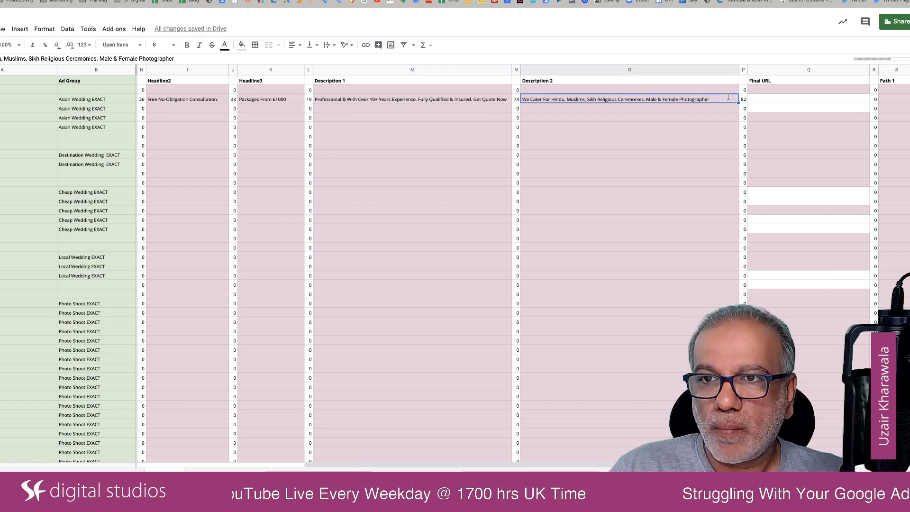
double_click(729, 96)
type(".")
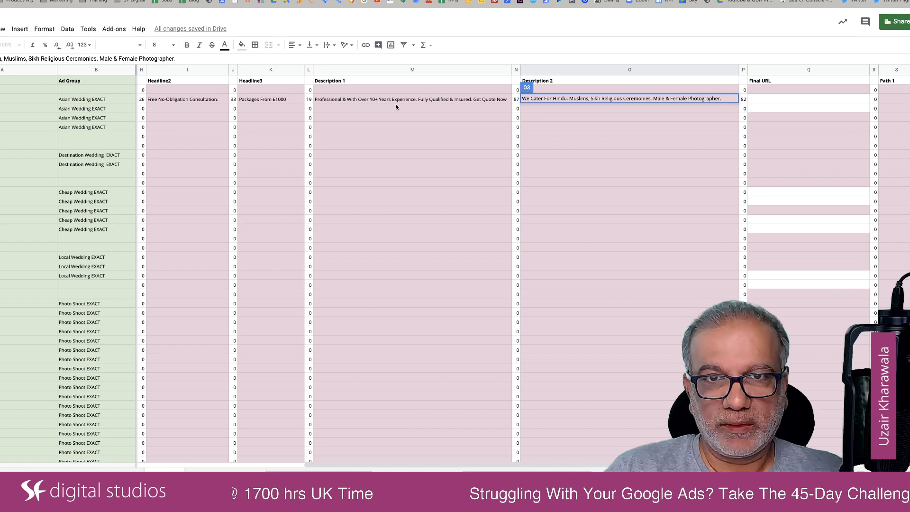
scroll(242, 101, "left", 3)
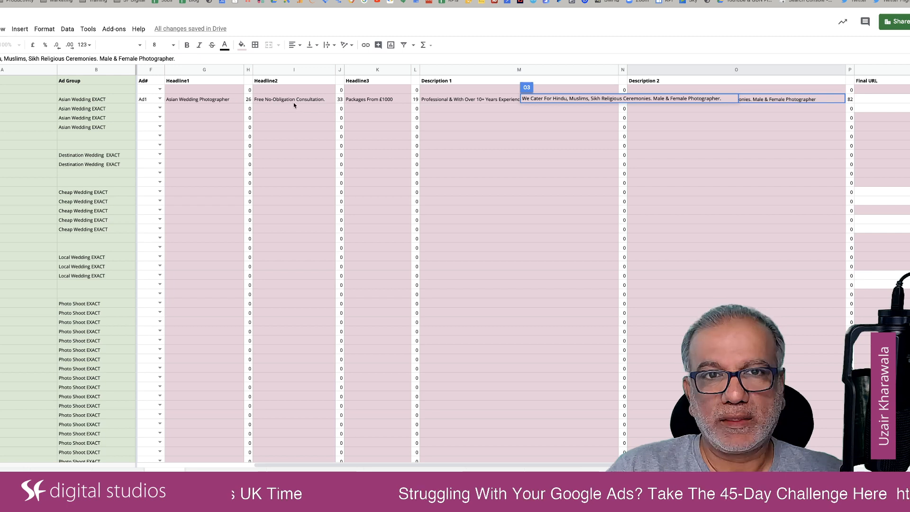
left_click(492, 100)
scroll(540, 120, "right", 3)
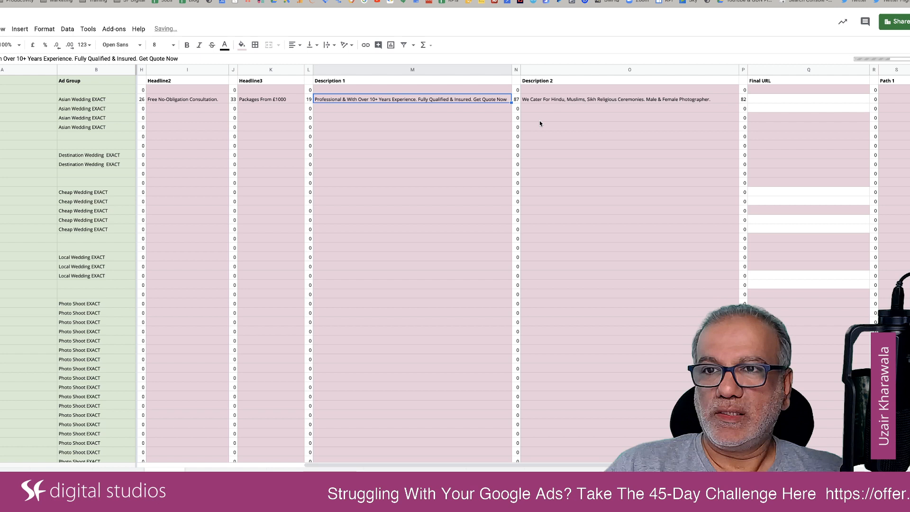
scroll(540, 124, "right", 1)
left_click(760, 99)
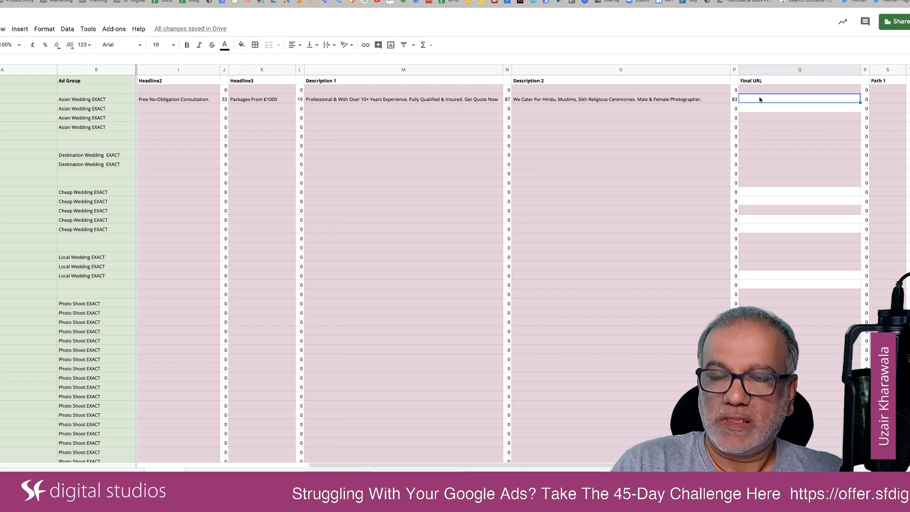
type("www.")
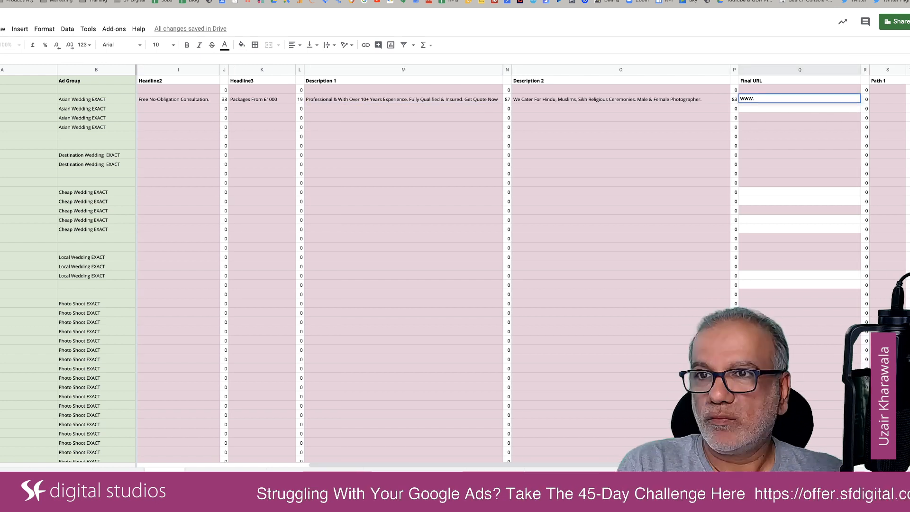
type("sfdigital.co.uk")
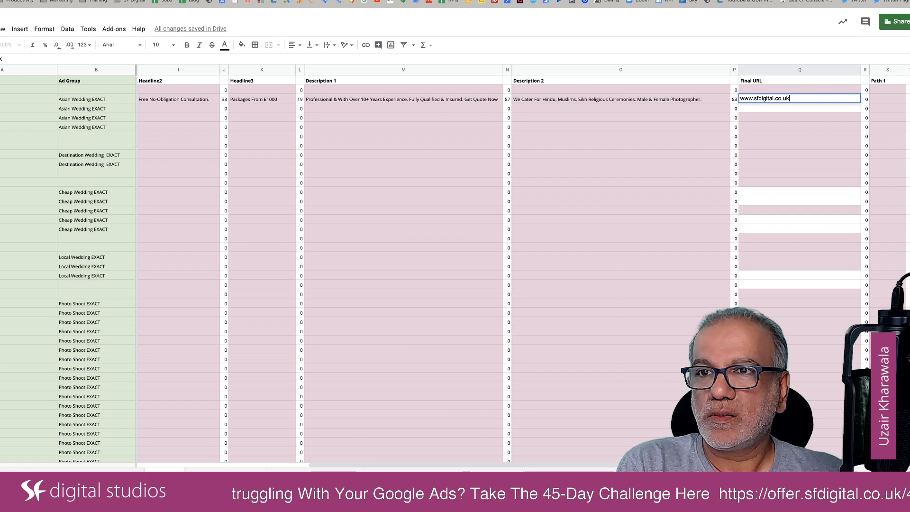
key("Tab")
key("Tab")
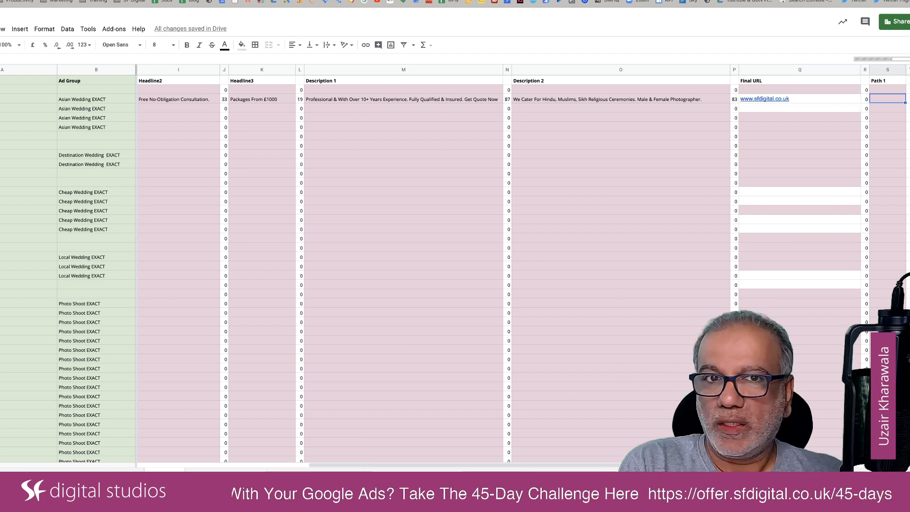
Set Ad1's Path 1 to "Asian" and Path 2 to "Wedding".
type("A")
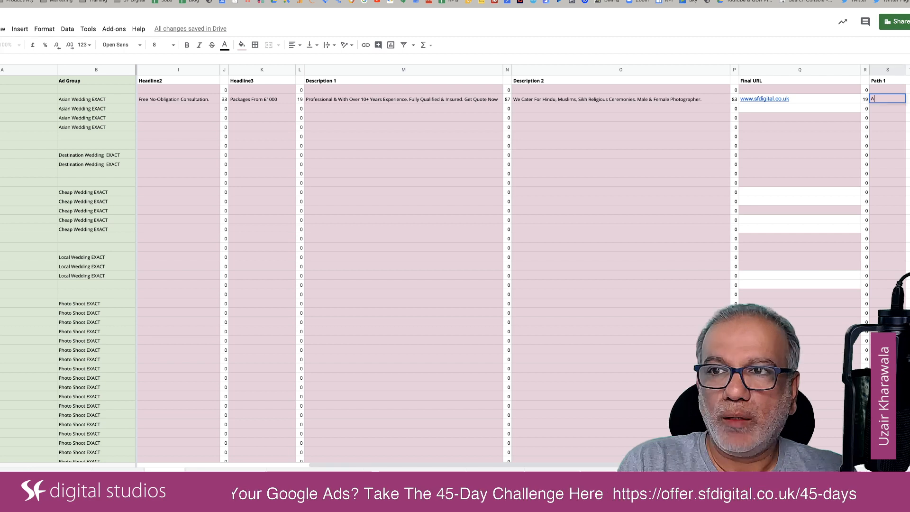
type("sian")
key("Tab")
key("Tab")
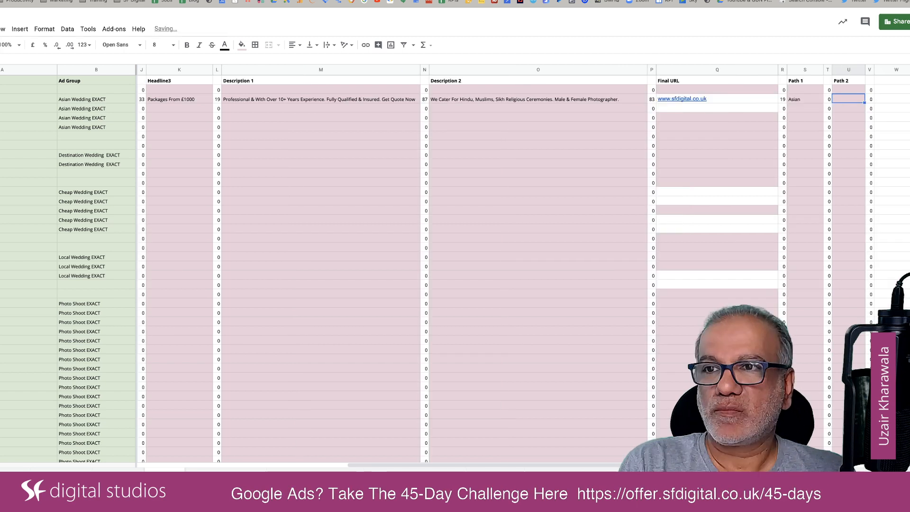
type("Photo")
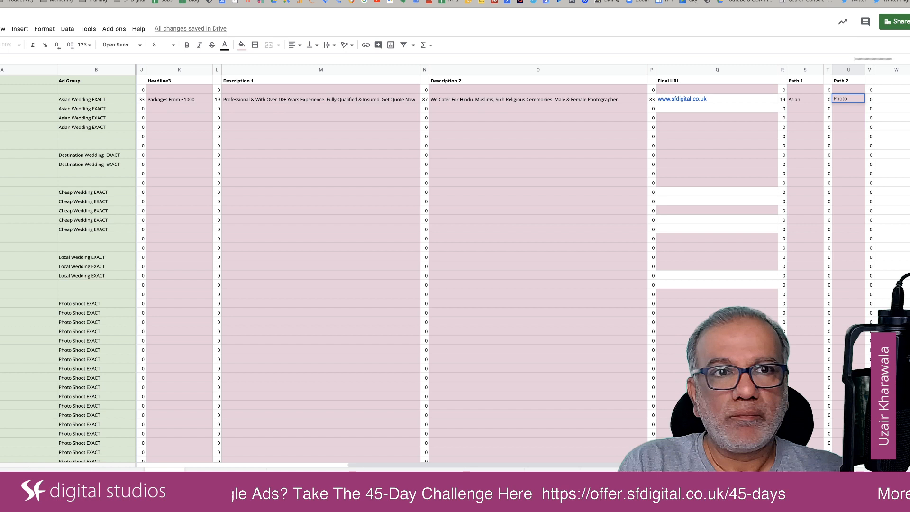
type("P")
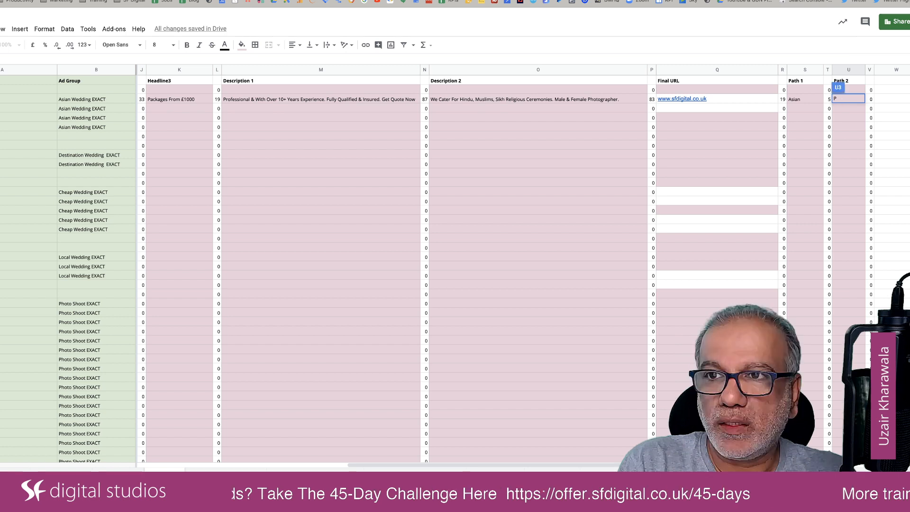
key("BackSpace")
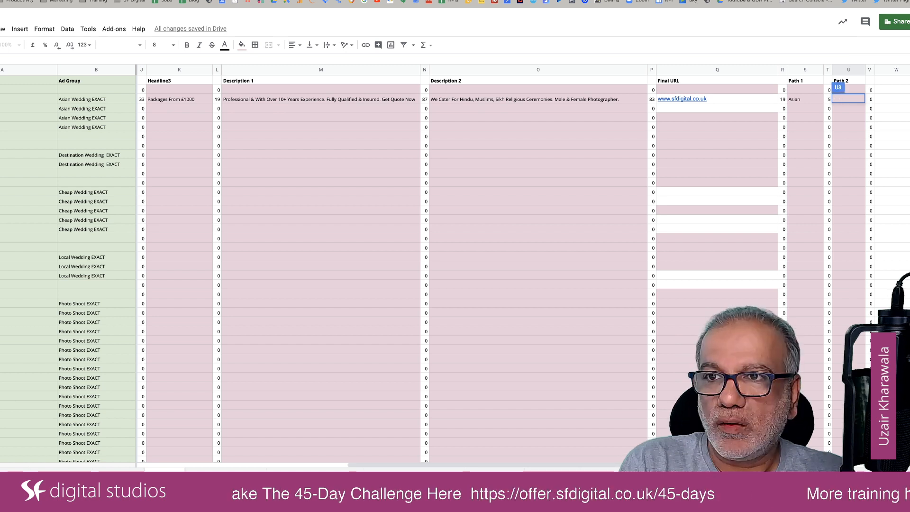
type("Wedding")
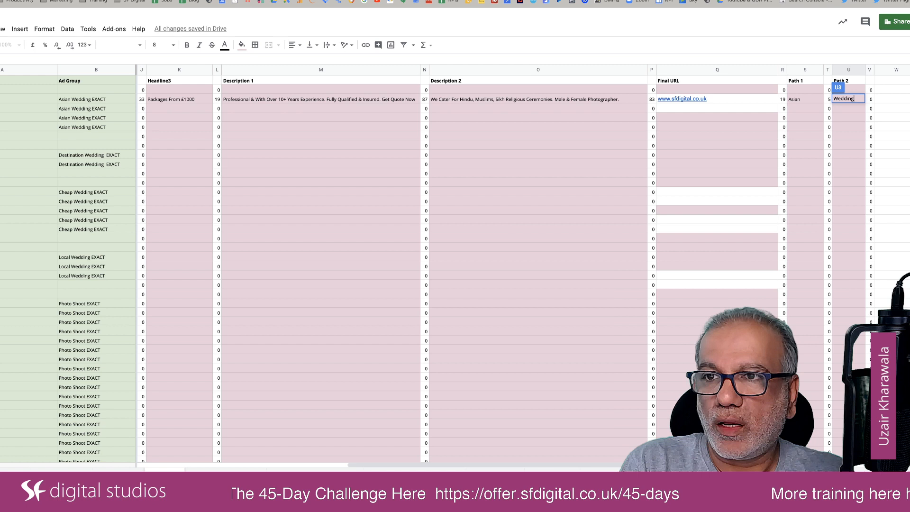
left_click(728, 109)
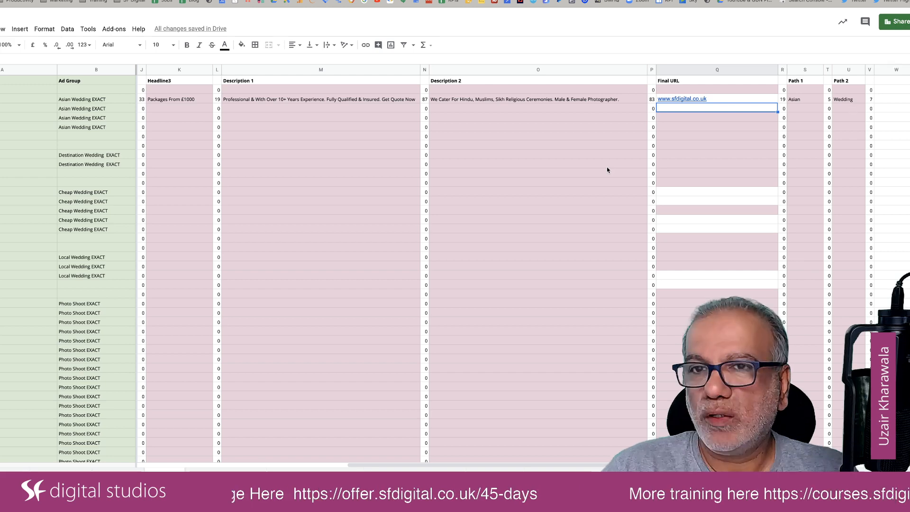
Label the second Asian Wedding row as Ad2 in the Ad# column.
scroll(607, 167, "left", 10)
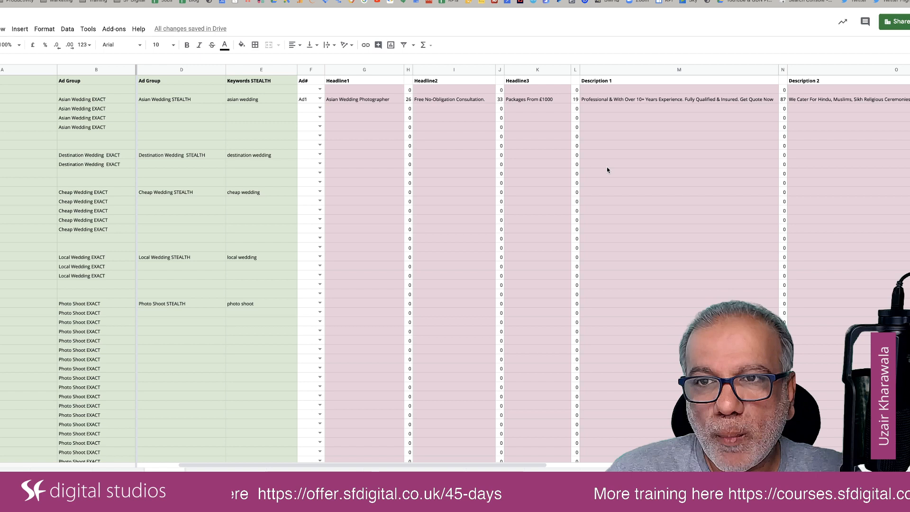
left_click(320, 108)
left_click(308, 129)
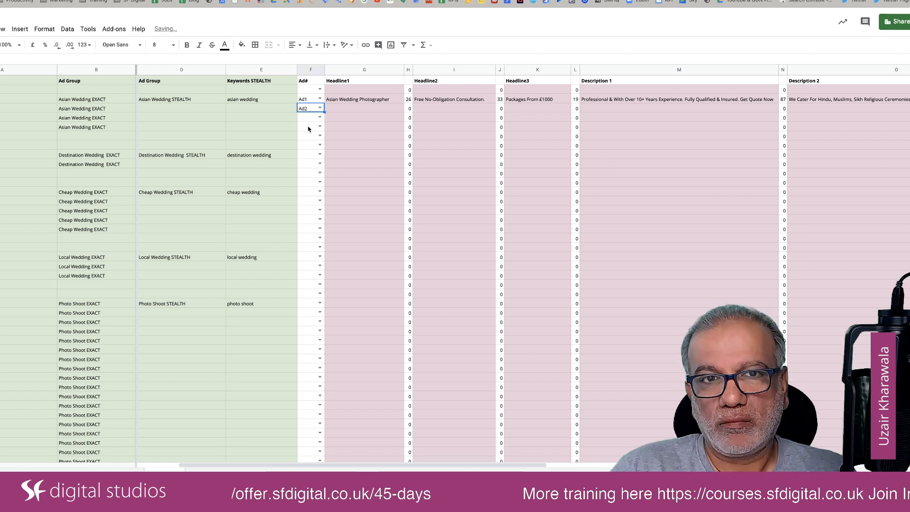
Copy Ad1's Headline1 through Headline3 into the Ad2 row.
left_click(364, 100)
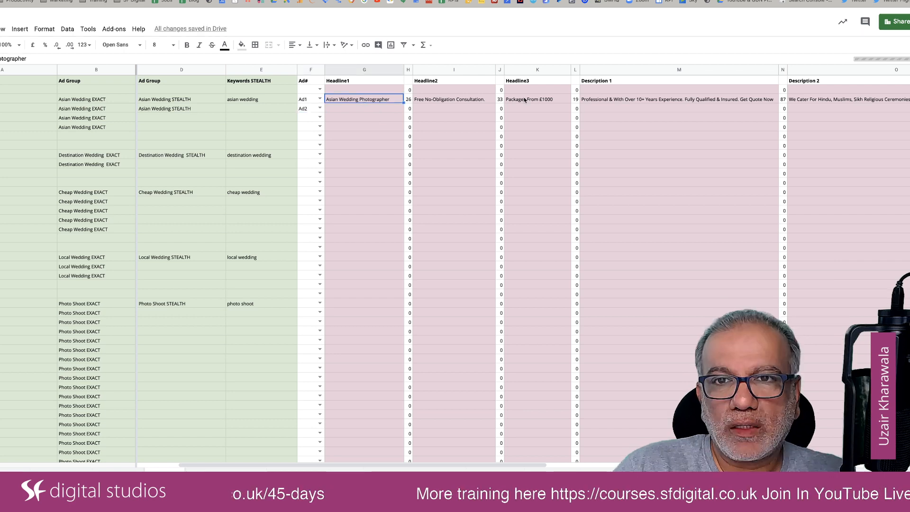
left_click(540, 101, "shift")
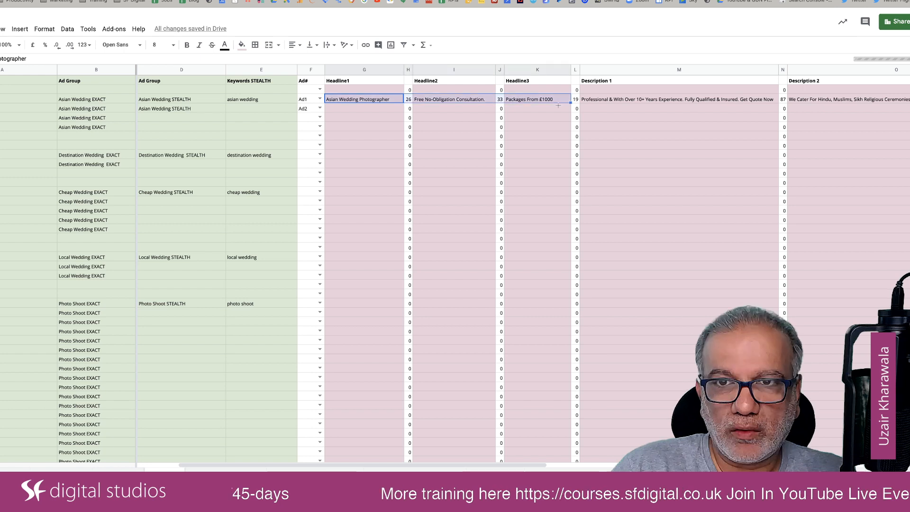
left_click(350, 109)
type("Asian Wedding Photographer\t\tFree No-Obligation Consultation.\t\tPackages From £1000")
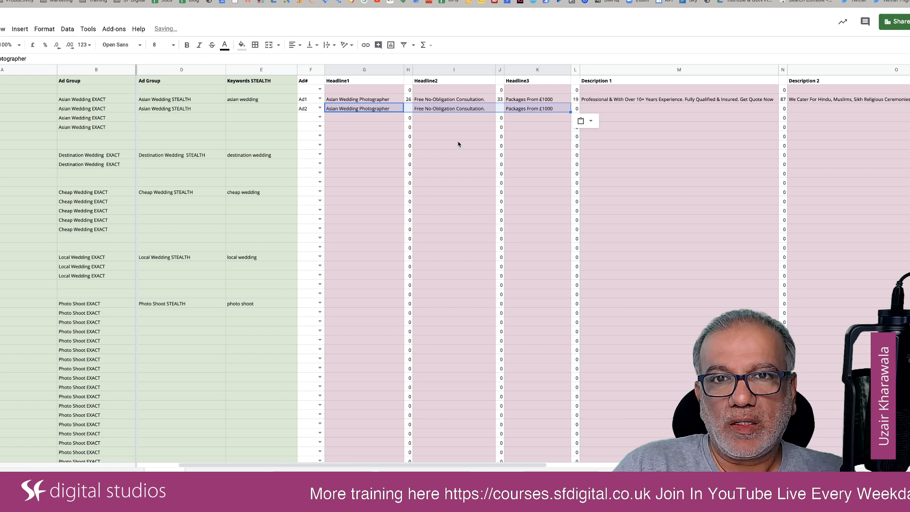
left_click(458, 145)
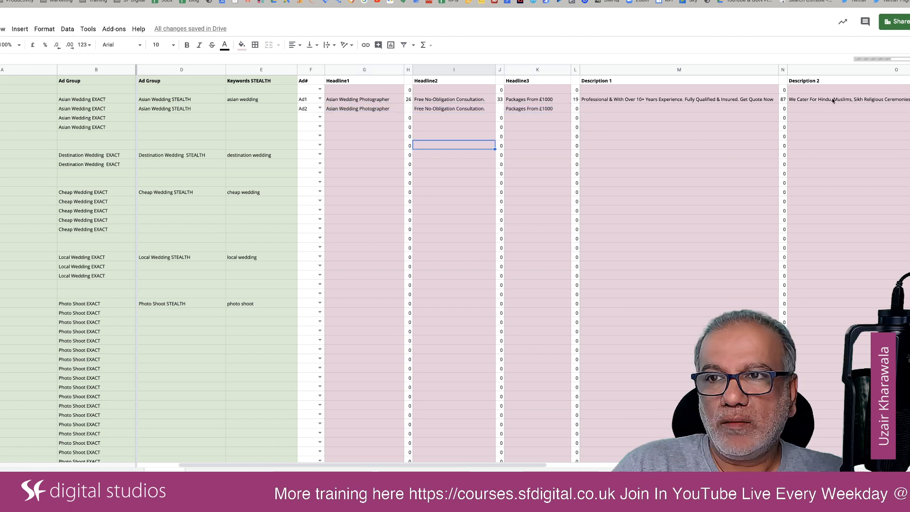
Fill the Asian Wedding Ad2 descriptions with Ad1's in swapped order: its Description 2 into Description 1, and its Description 1 into Description 2.
left_click(833, 100)
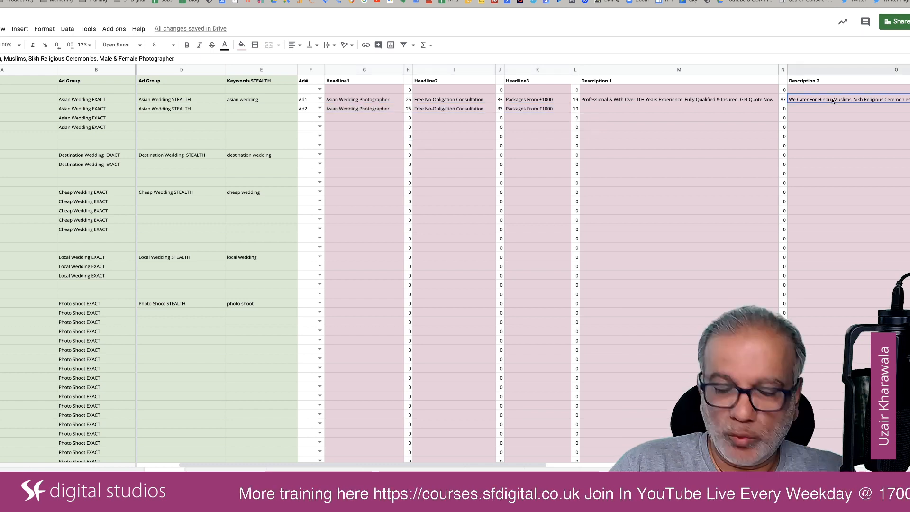
left_click(734, 109)
type("We Cater For Hindu, Muslims, Sikh Religious Ceremonies. Male & Female Photographer.")
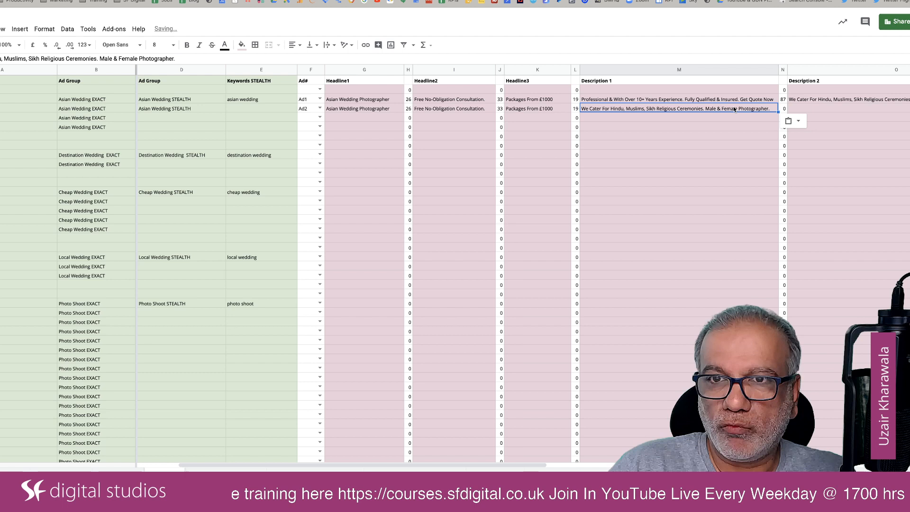
left_click(743, 101)
key("ctrl+c")
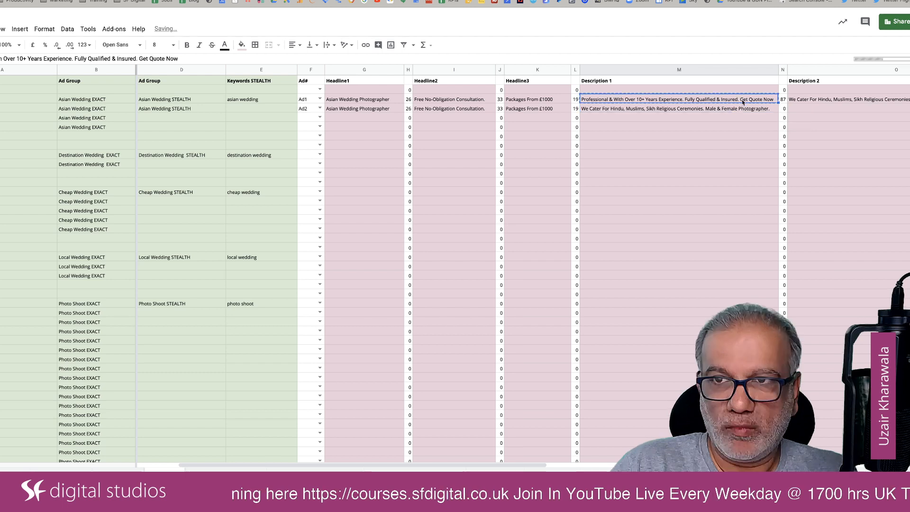
left_click(793, 109)
key("ctrl+v")
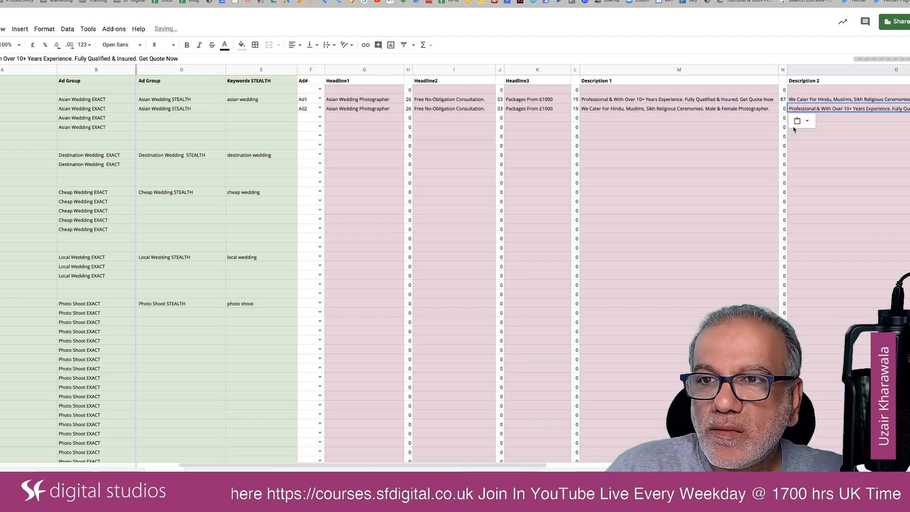
Copy the Final URL, Path 1 and Path 2 from Asian Wedding Ad1 into the Ad2 row.
scroll(858, 102, "right", 5)
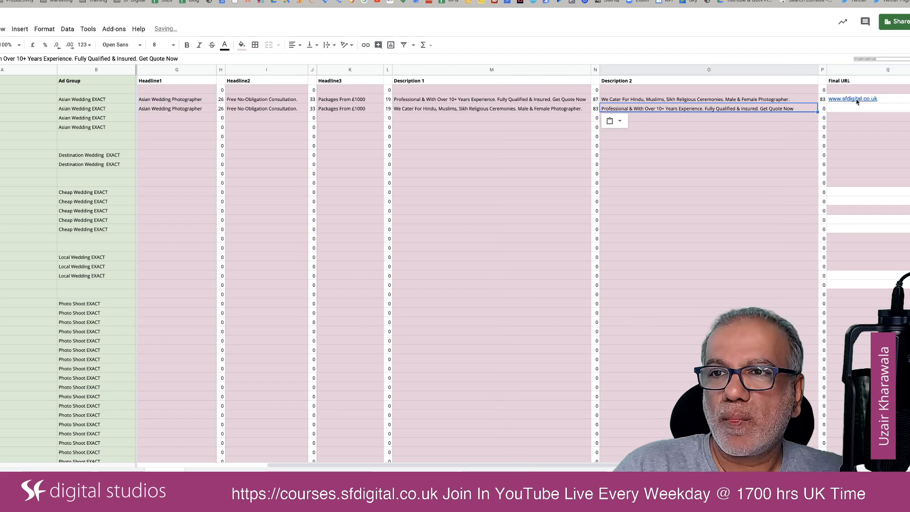
left_click(857, 101)
scroll(856, 100, "right", 3)
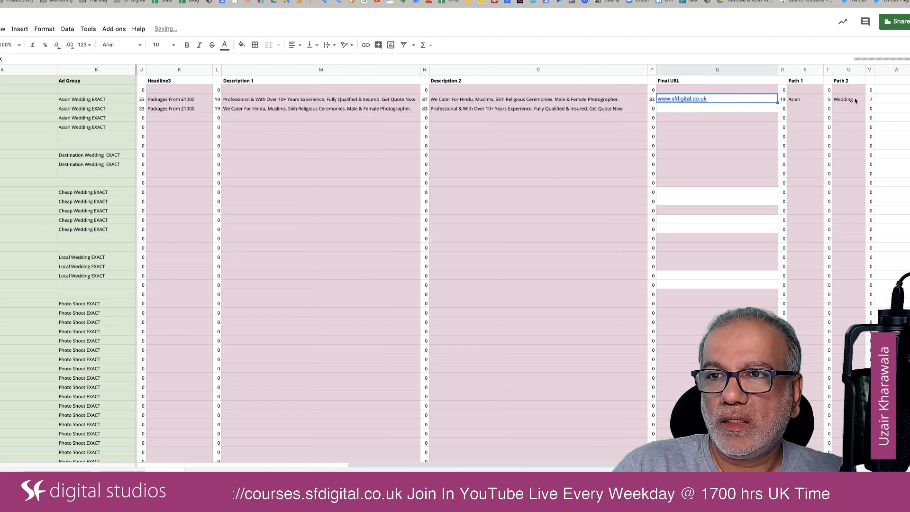
left_click(855, 100, "shift")
key("ctrl+c")
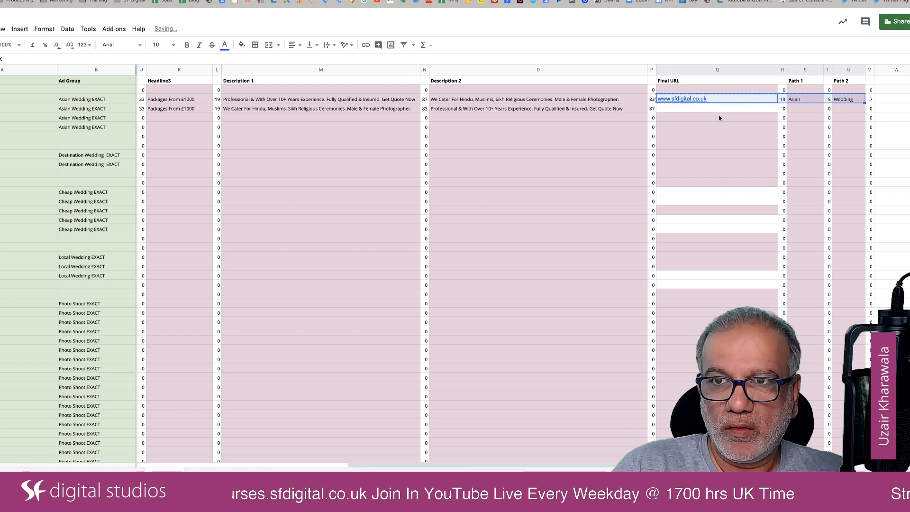
left_click(717, 109)
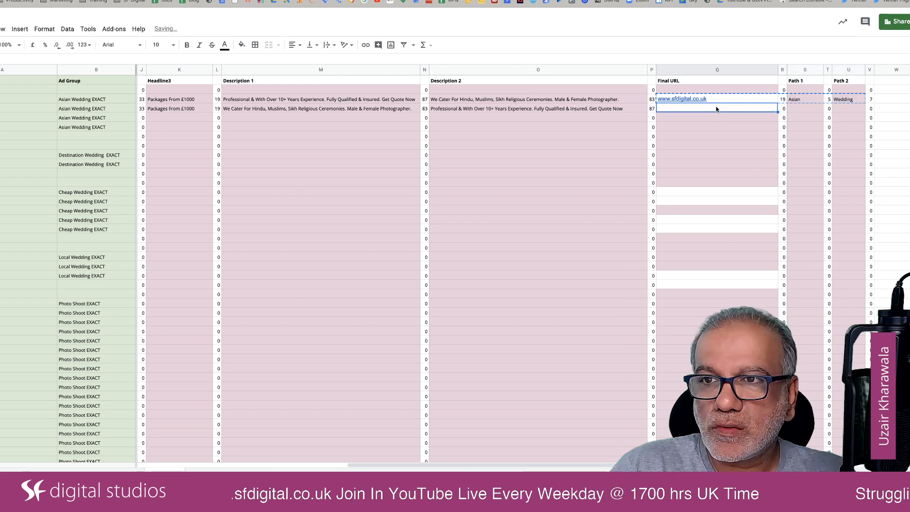
key("ctrl+v")
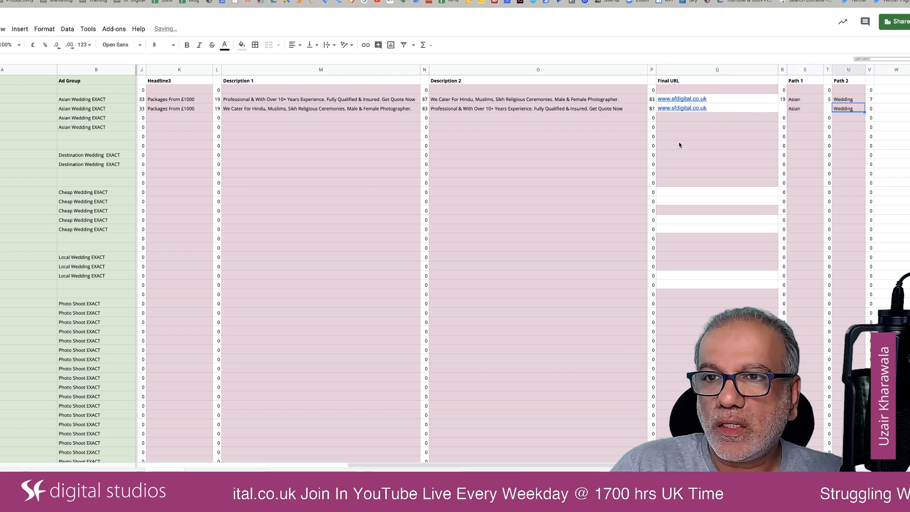
Copy both complete Asian Wedding ads, from the Ad# column onward, into the two Destination Wedding rows.
scroll(680, 145, "left", 10)
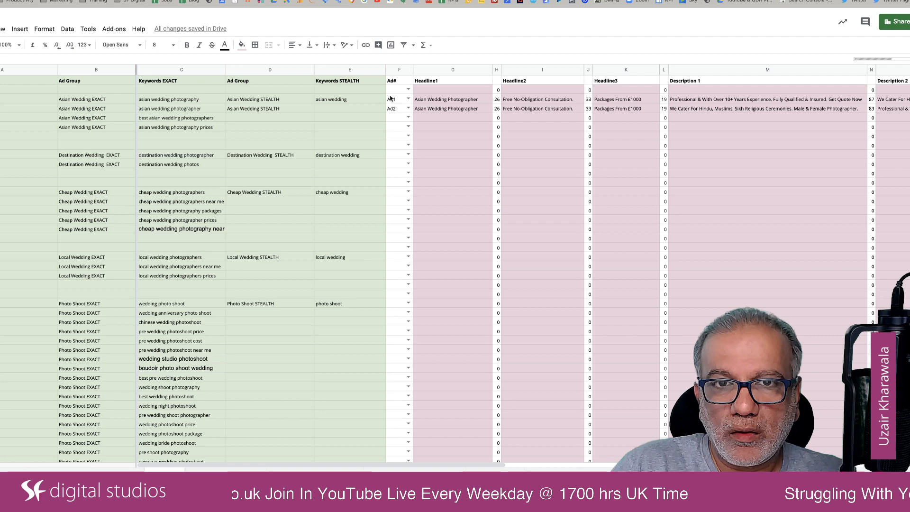
left_click(391, 99, "shift")
key("super+c")
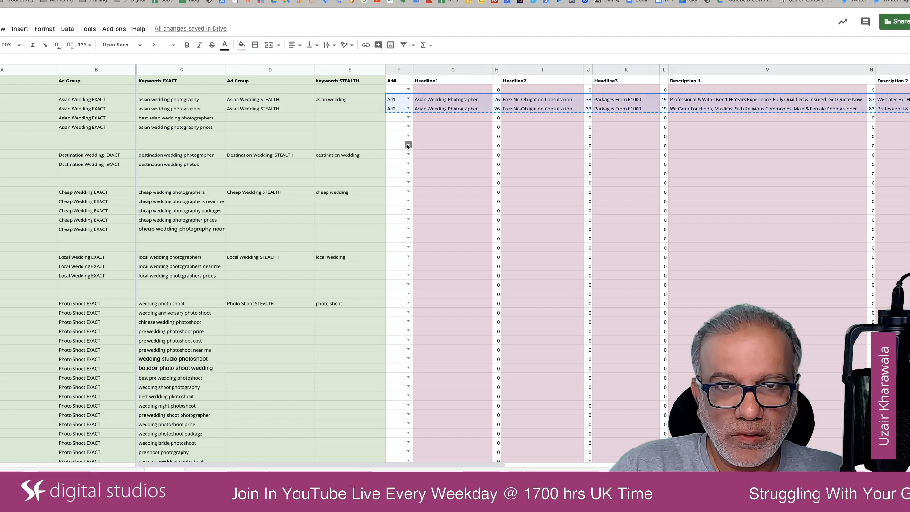
left_click(398, 155)
key("super+v")
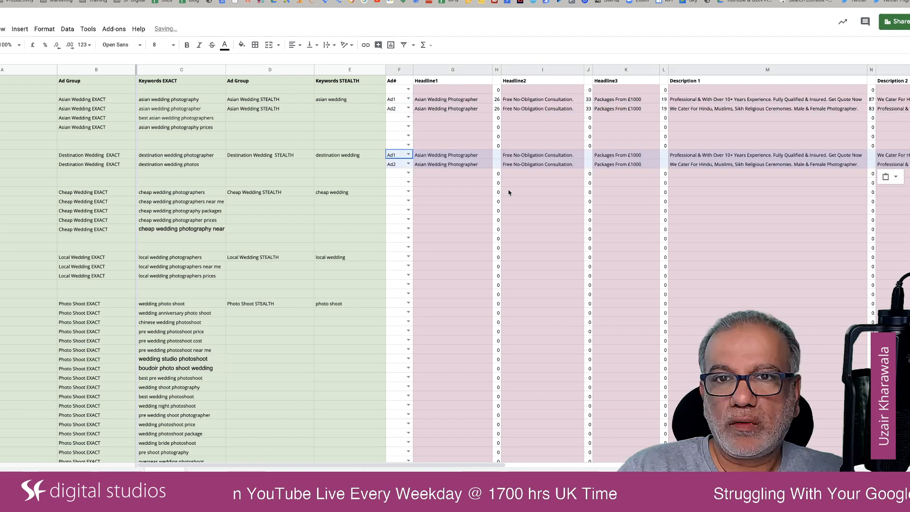
left_click(508, 189)
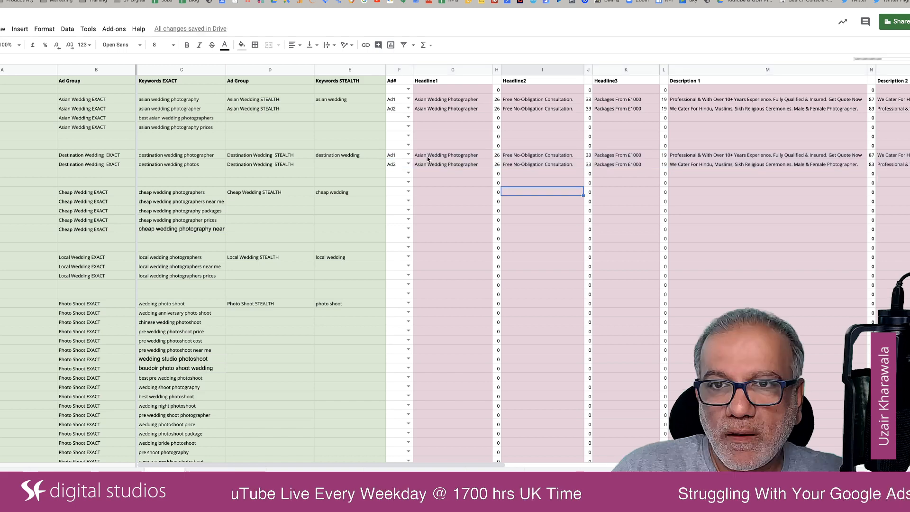
Change Headline1 to "Destination Wedding Photographer" for both Destination Wedding ads.
double_click(419, 156)
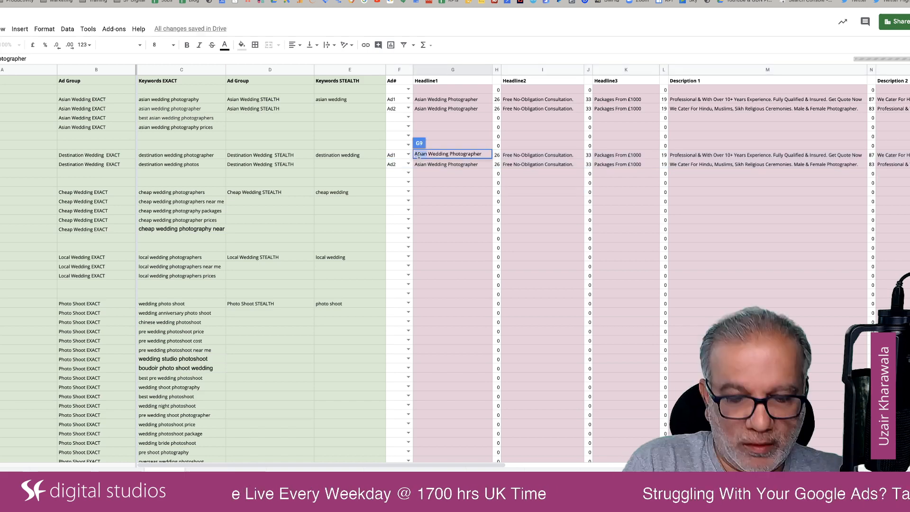
type("Desti")
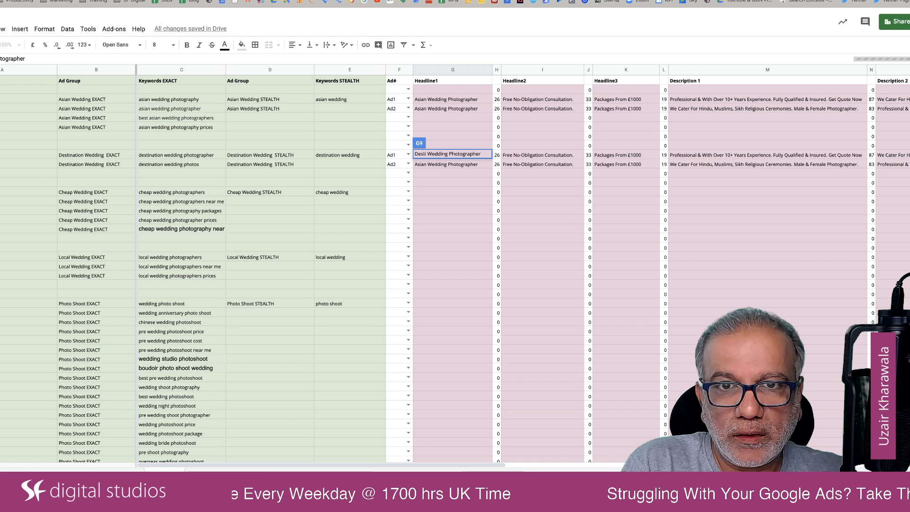
type("nation")
key("Return")
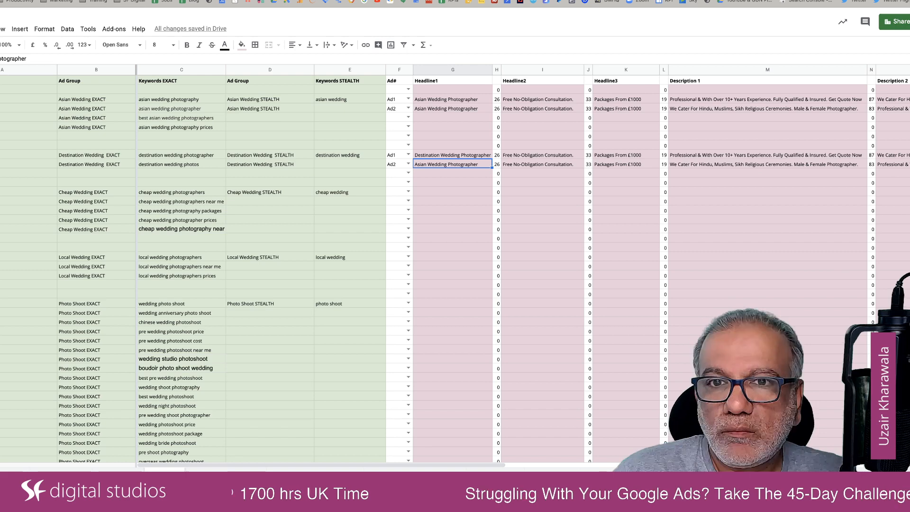
left_click(484, 155)
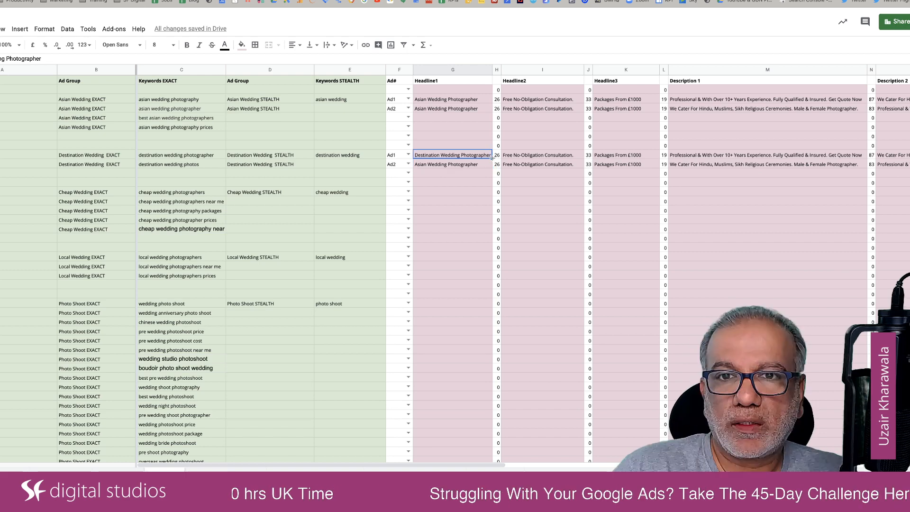
left_click_drag(492, 160, 492, 166)
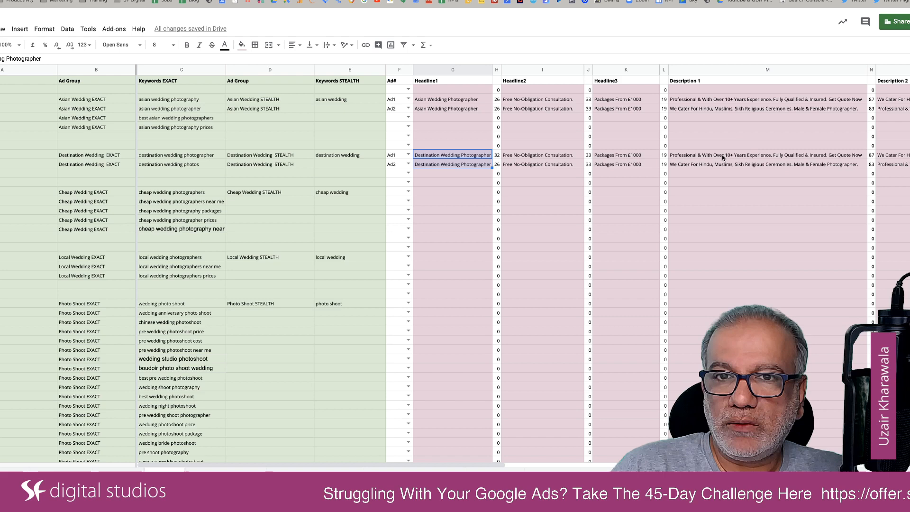
Replace Description 2 of the Destination Wedding Ad1 with "Have Camera Will Travel.".
scroll(721, 154, "right", 4)
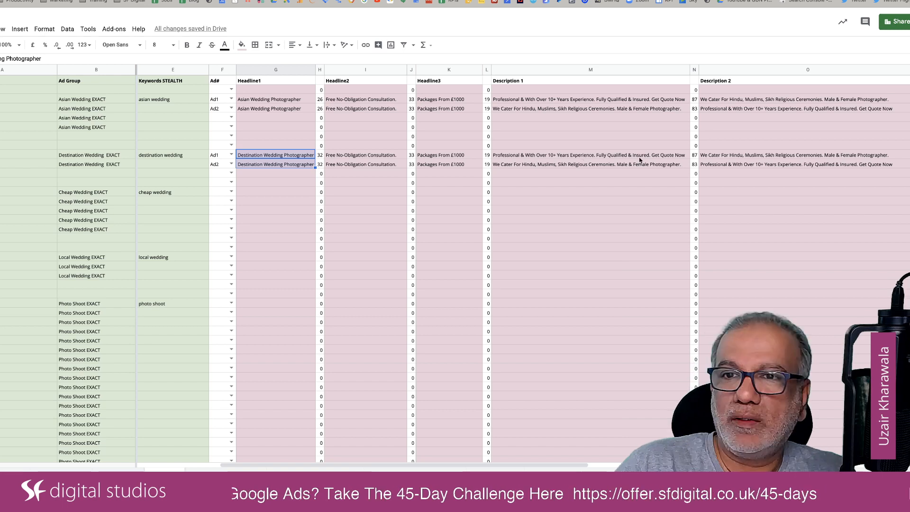
left_click(733, 155)
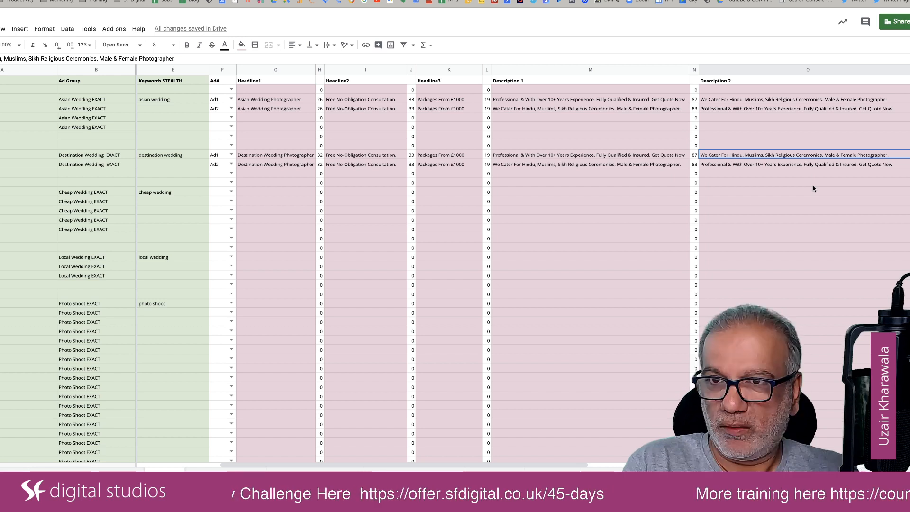
type("Have Cam")
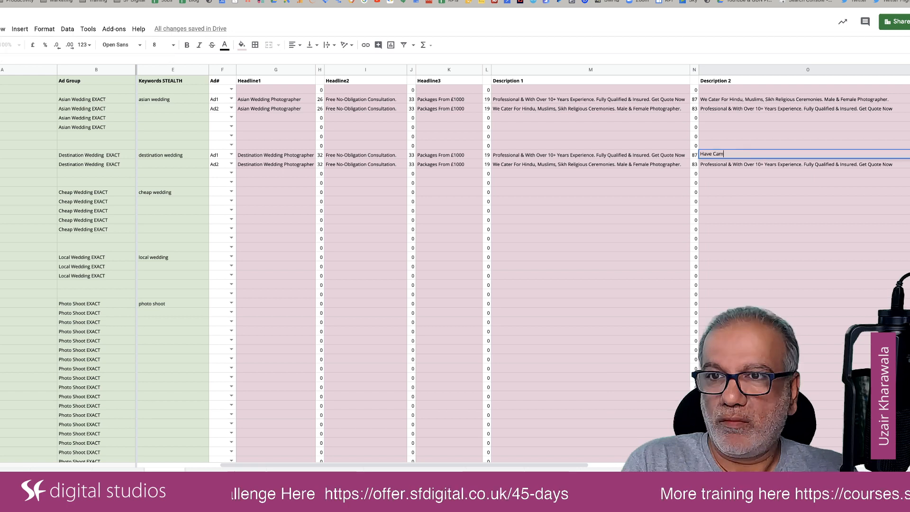
type("era Will T")
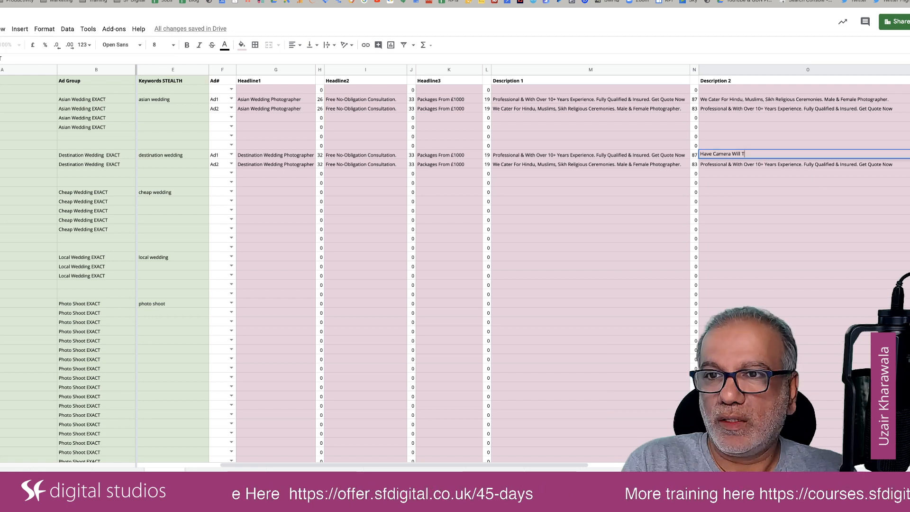
type("ravel.")
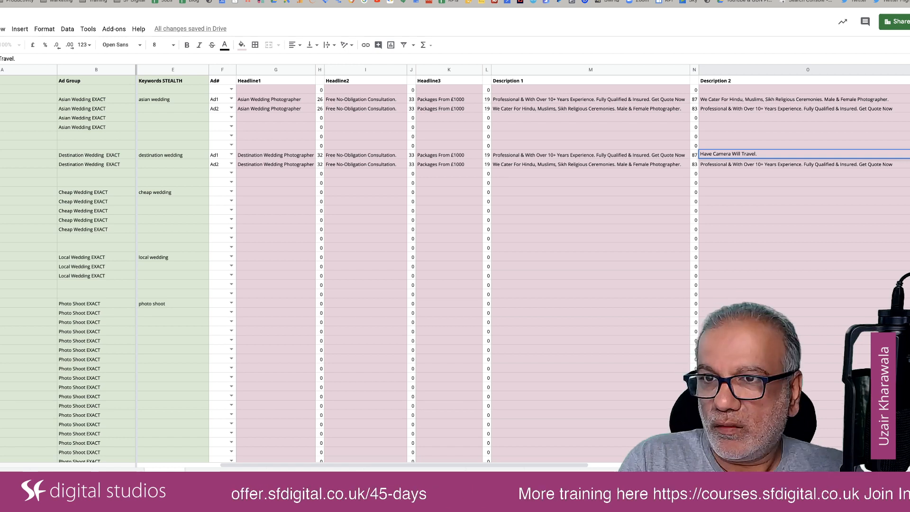
type("De")
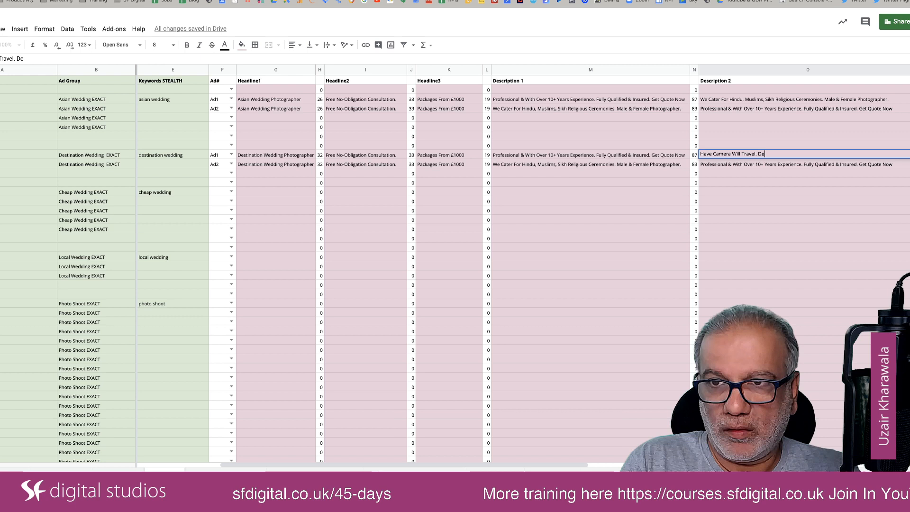
key("BackSpace")
key("BackSpace")
key("BackSpace")
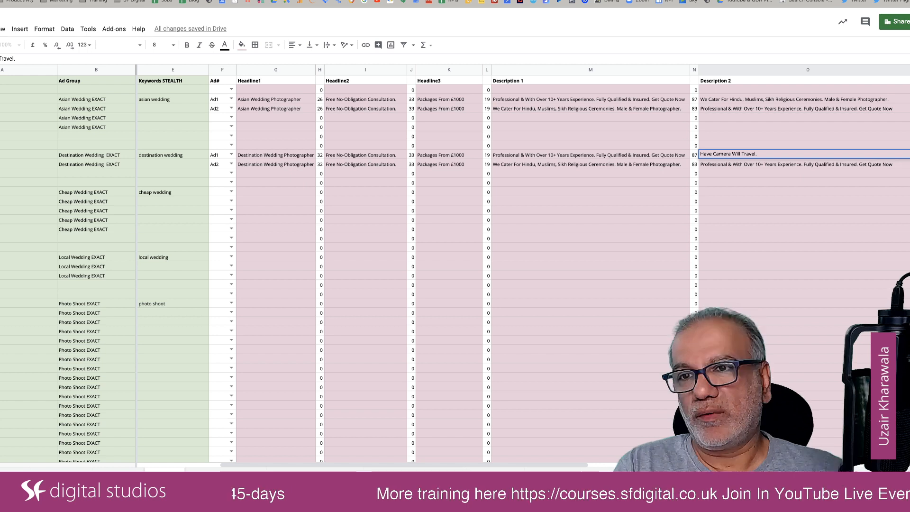
Append "Experienced In Destination Weddings In 10 Countires." to Description 2 of the Destination Wedding Ad1.
type("Exper")
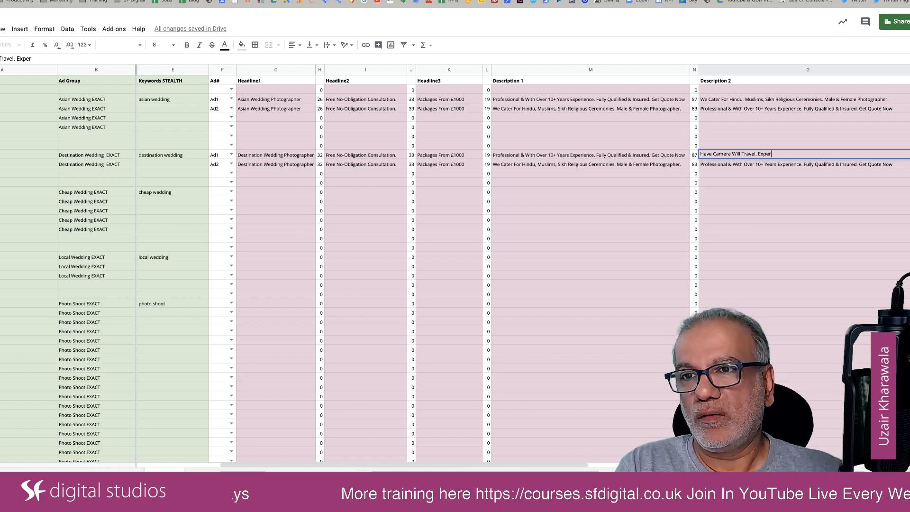
type("ience")
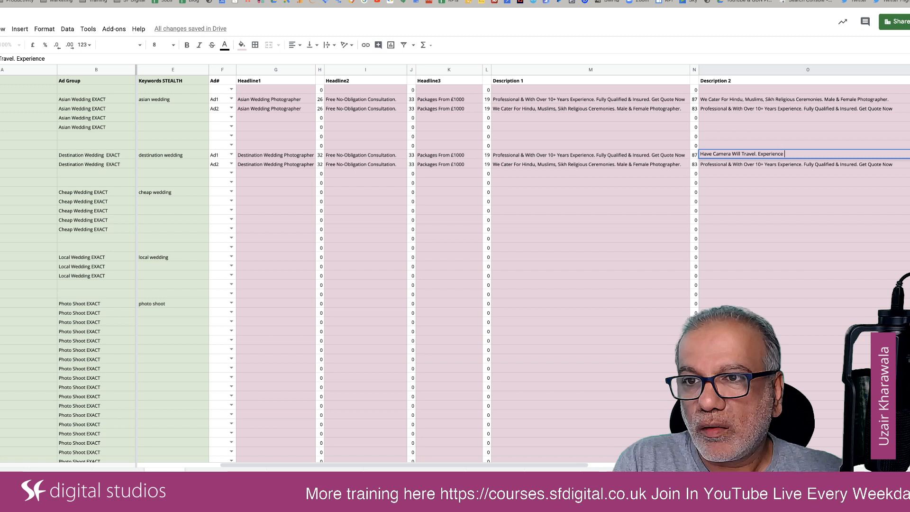
key("BackSpace")
type("d")
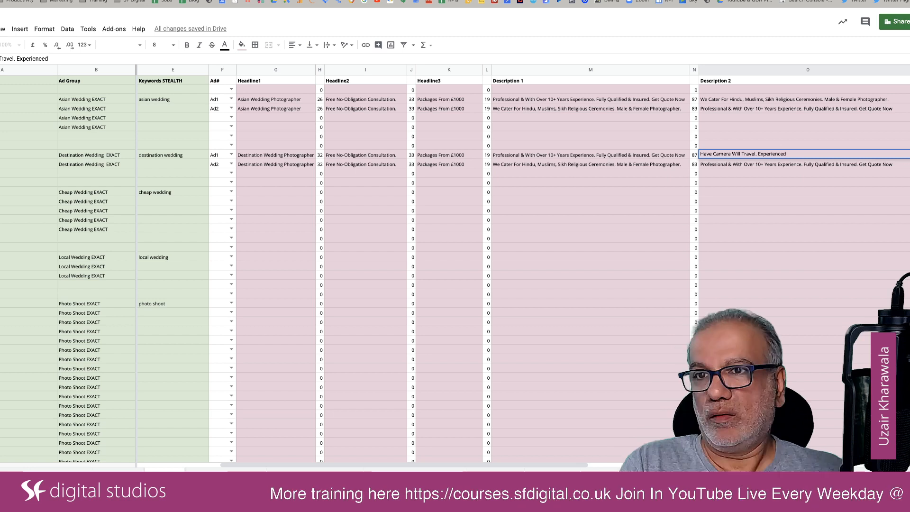
type(" In Desti")
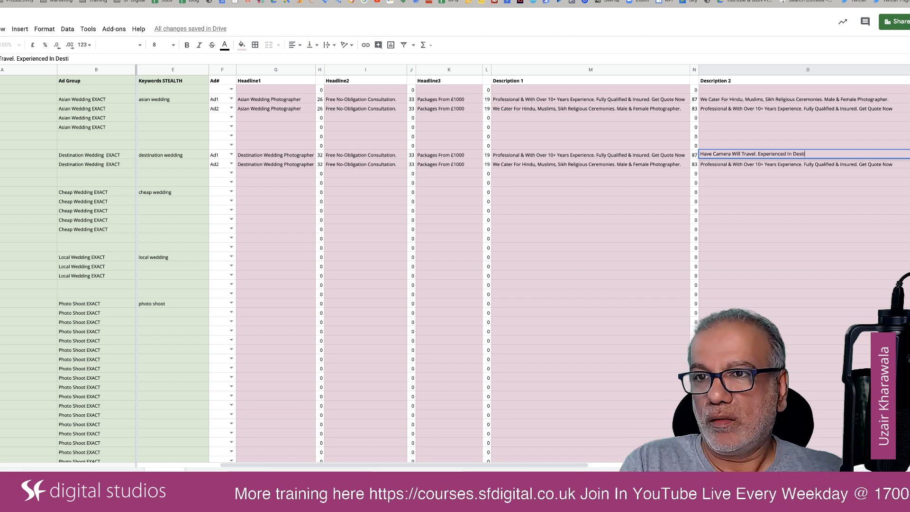
type("nation")
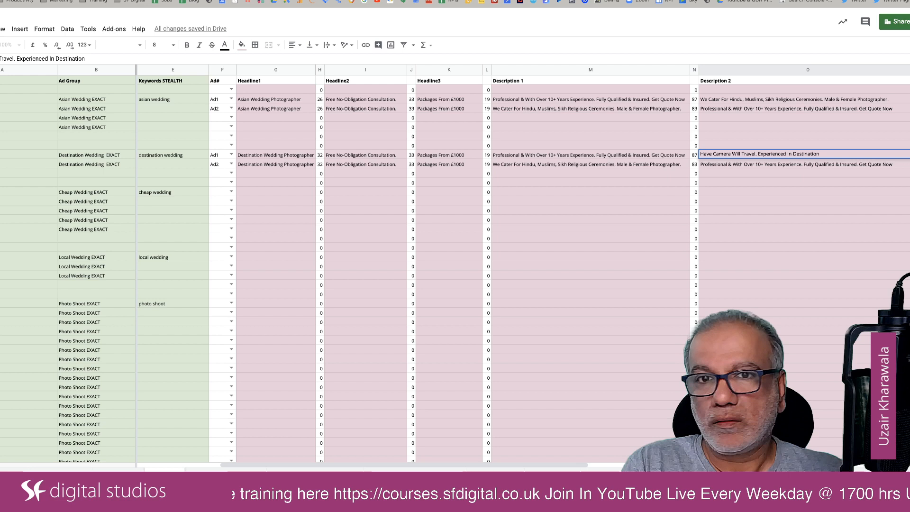
type(" Weddings")
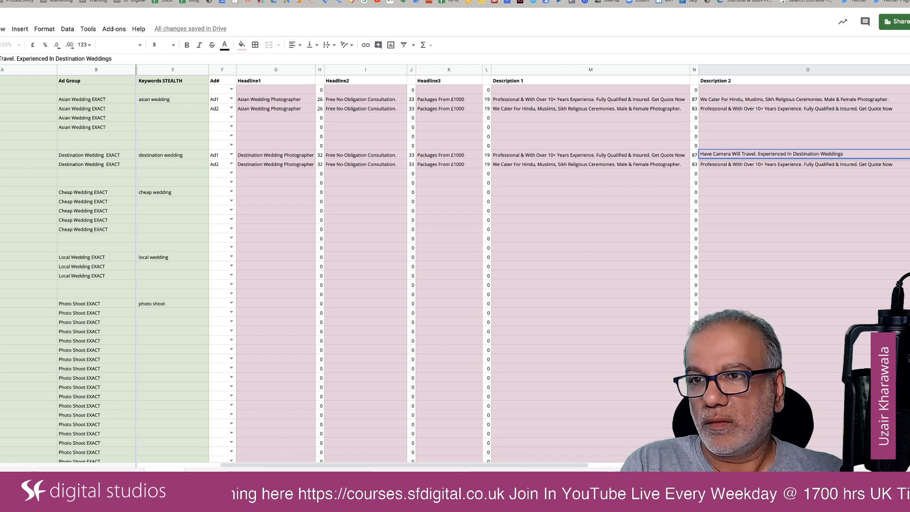
type(" In ")
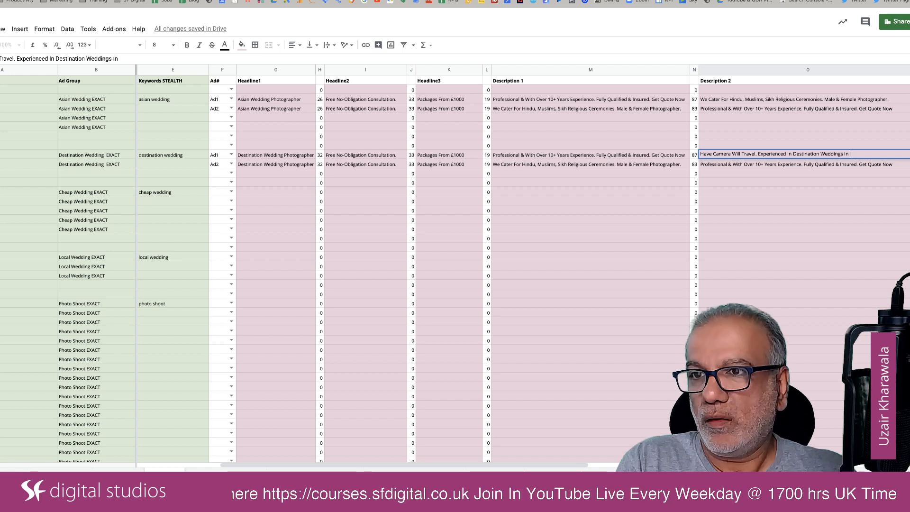
type("10 Coutr")
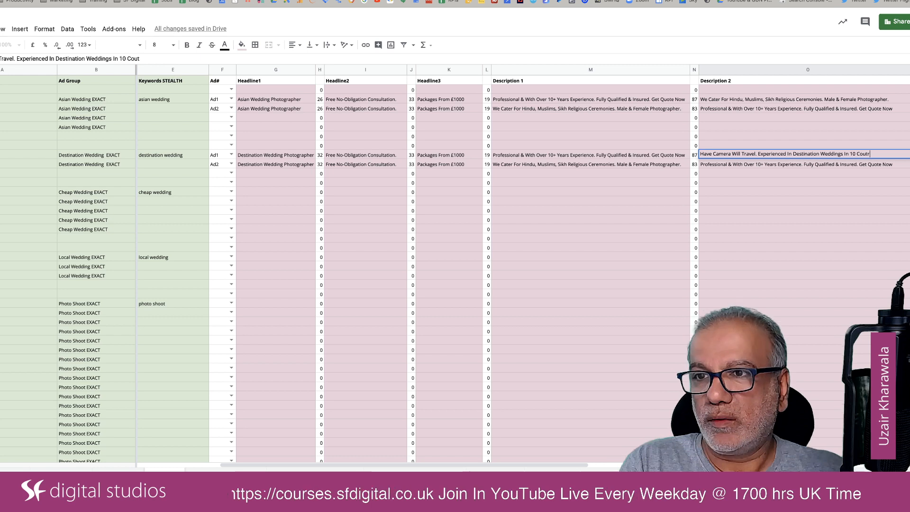
key("BackSpace")
key("BackSpace")
type("ntire")
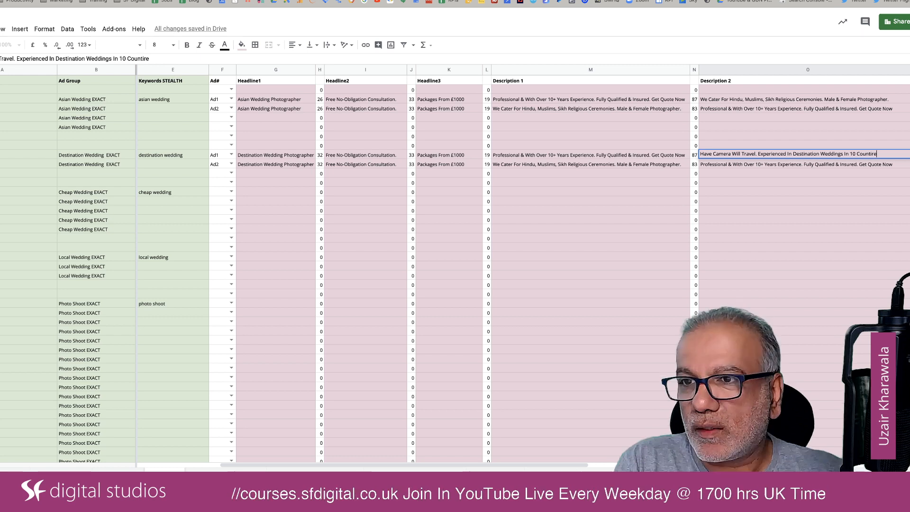
type("s.")
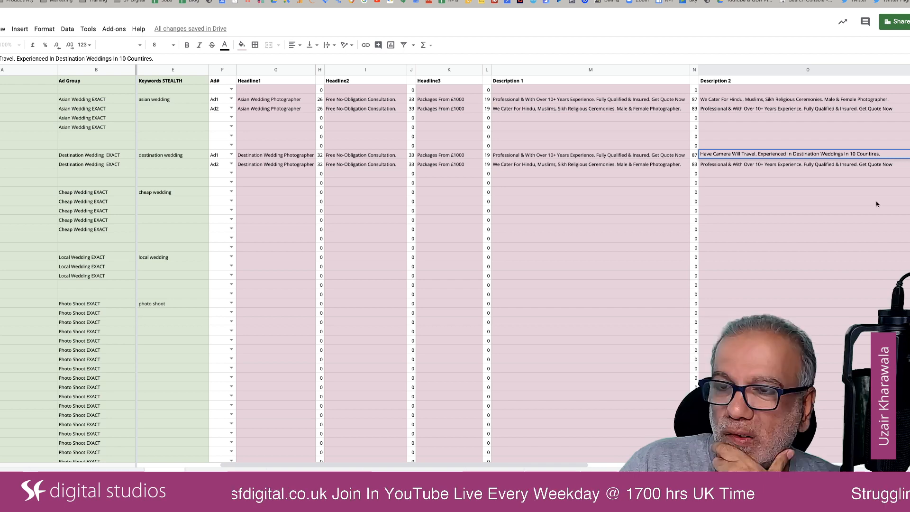
left_click(845, 182)
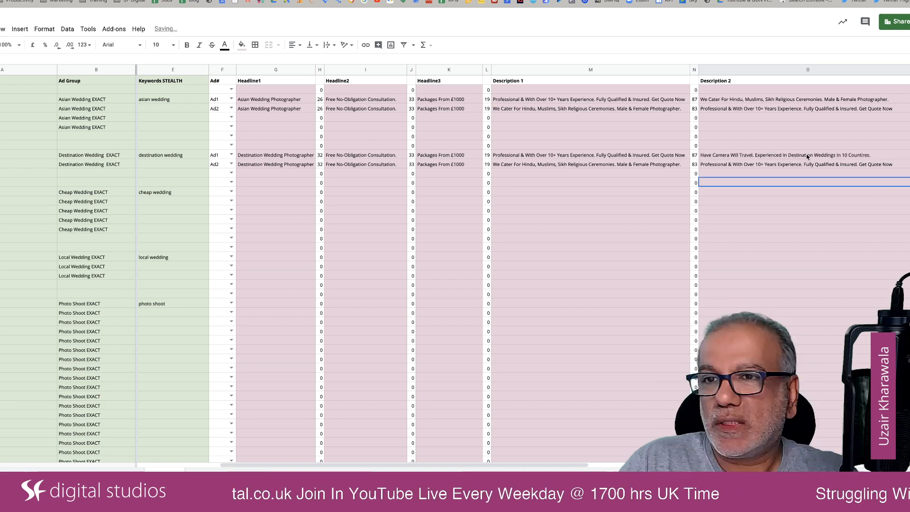
Copy the Destination Wedding Ad1's Description 2 over Description 1 of the Destination Wedding Ad2.
left_click(808, 157)
key("ctrl+c")
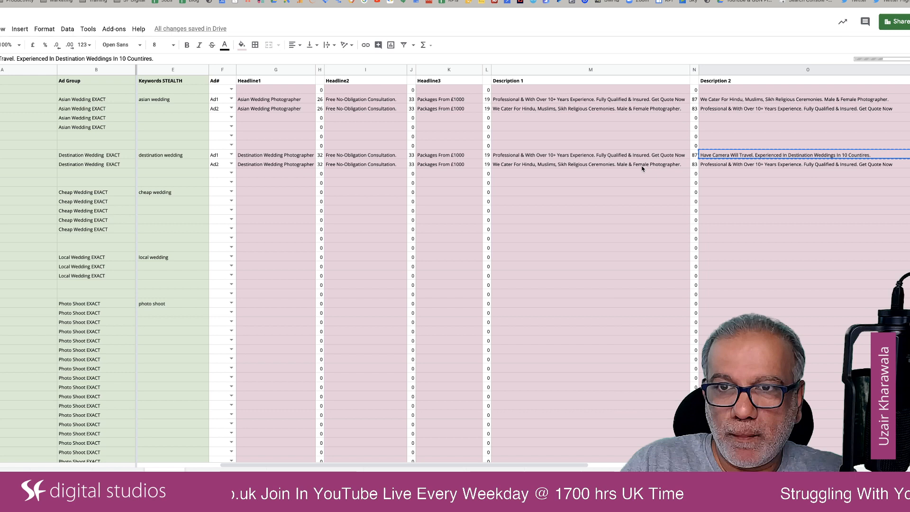
left_click(648, 165)
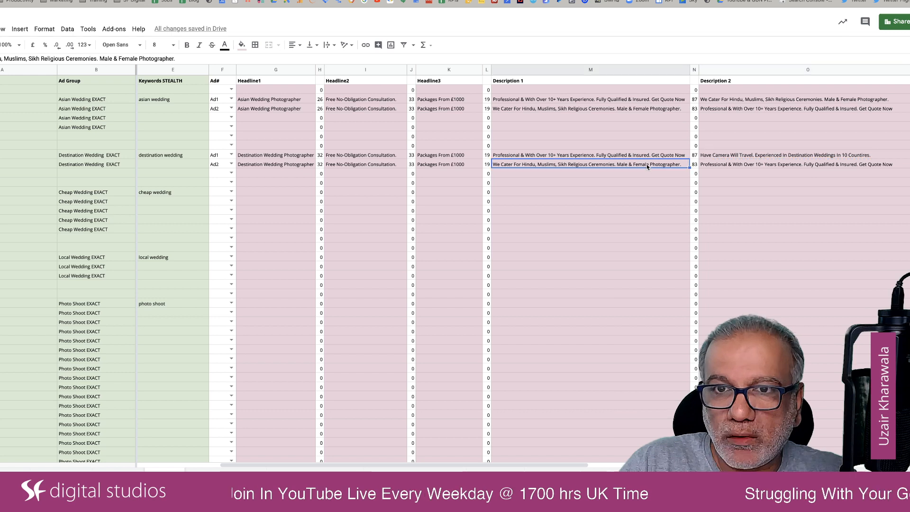
key("ctrl+v")
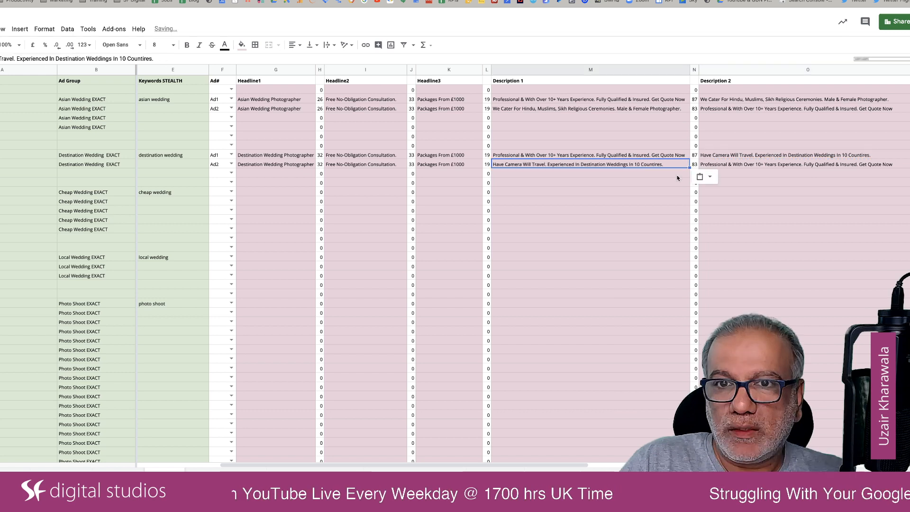
left_click(677, 175)
Change Path 1 to "Destination" for both Destination Wedding ads.
scroll(801, 159, "right", 5)
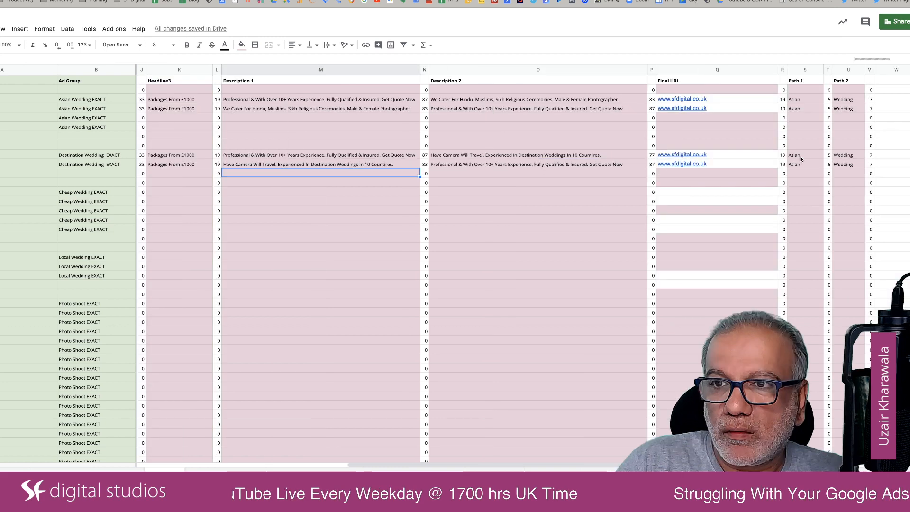
left_click(802, 158)
type("D")
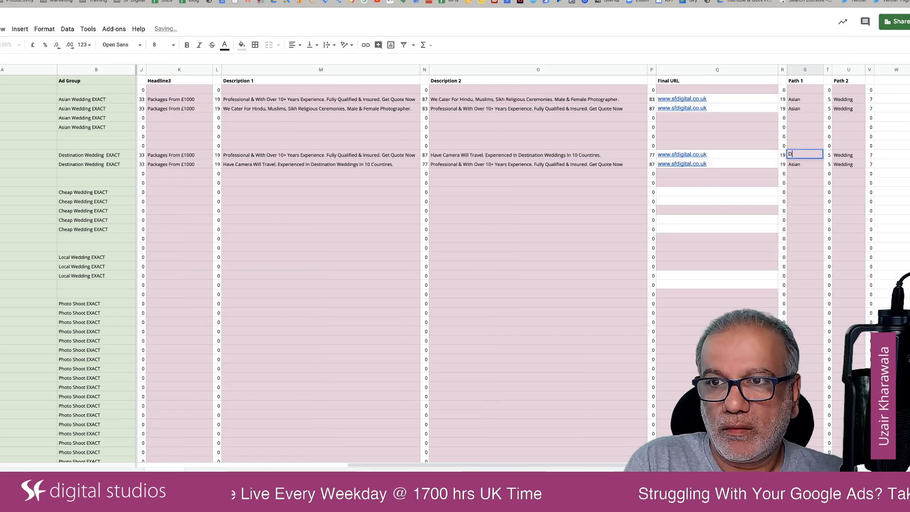
type("estination")
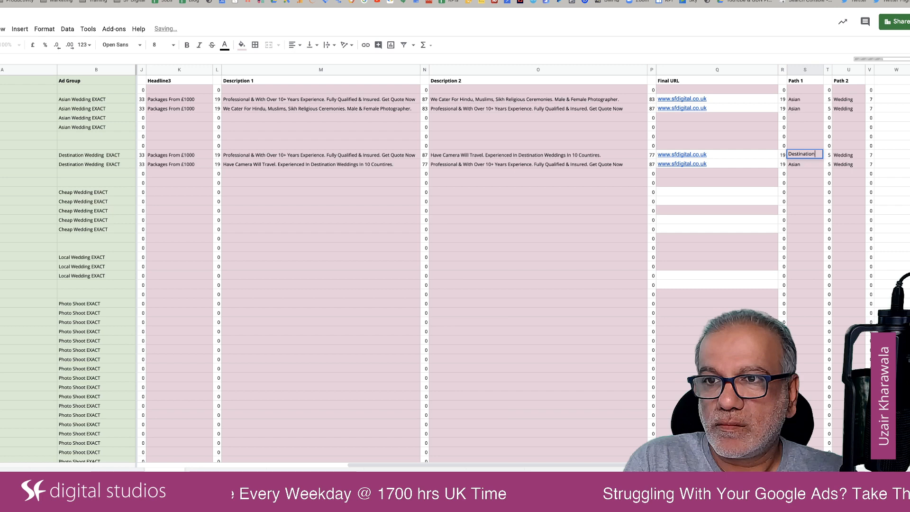
key("Return")
type("Destination")
key("Return")
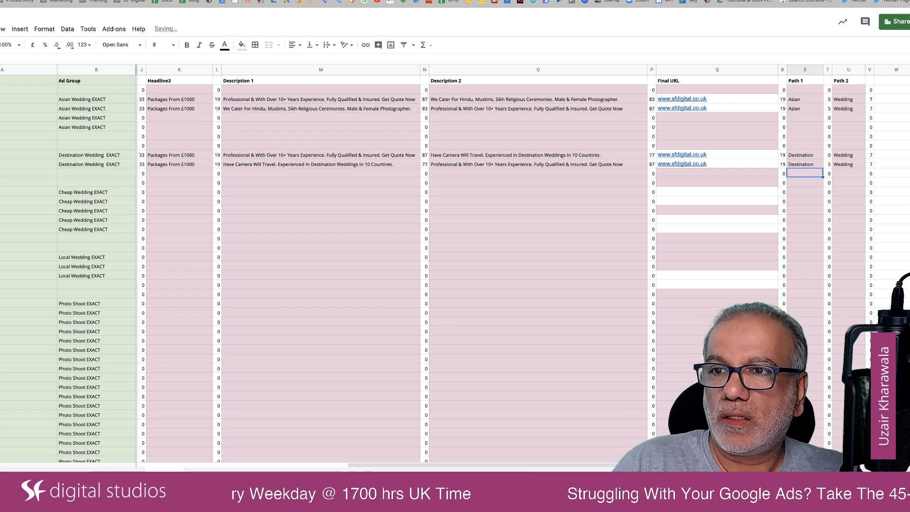
Copy both complete Destination Wedding ads, from the Ad# column onward, into the first two Cheap Wedding rows.
scroll(721, 196, "left", 10)
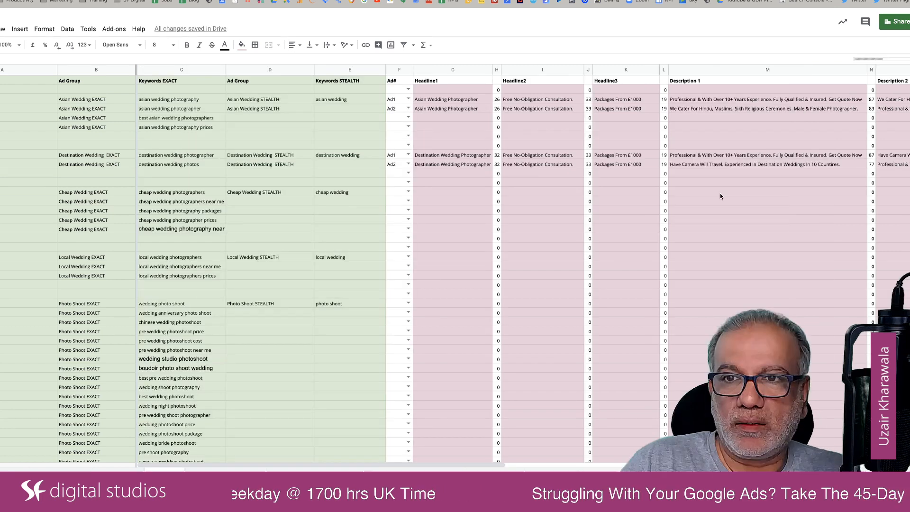
left_click(392, 194)
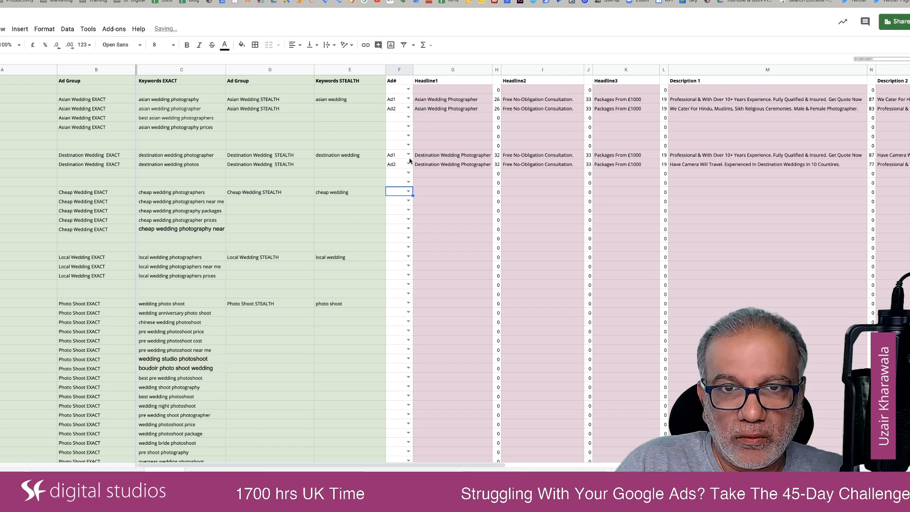
scroll(561, 185, "right", 10)
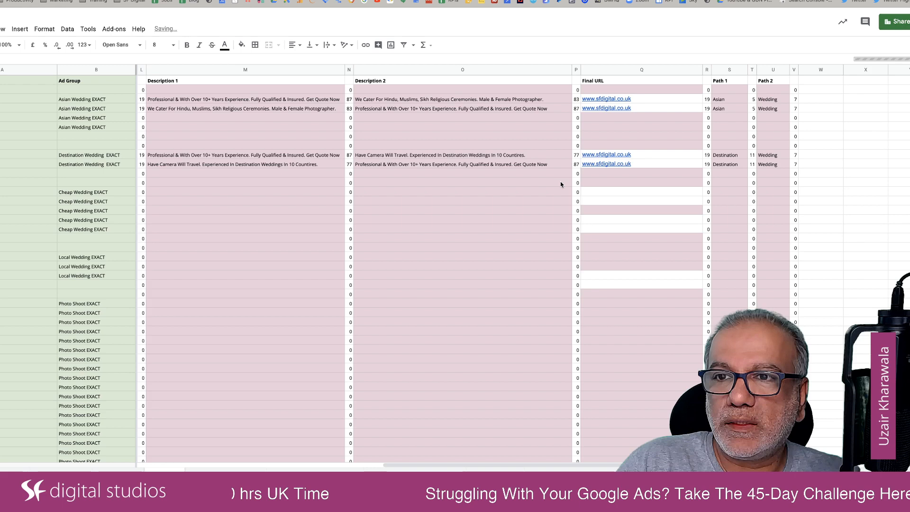
scroll(397, 193, "left", 10)
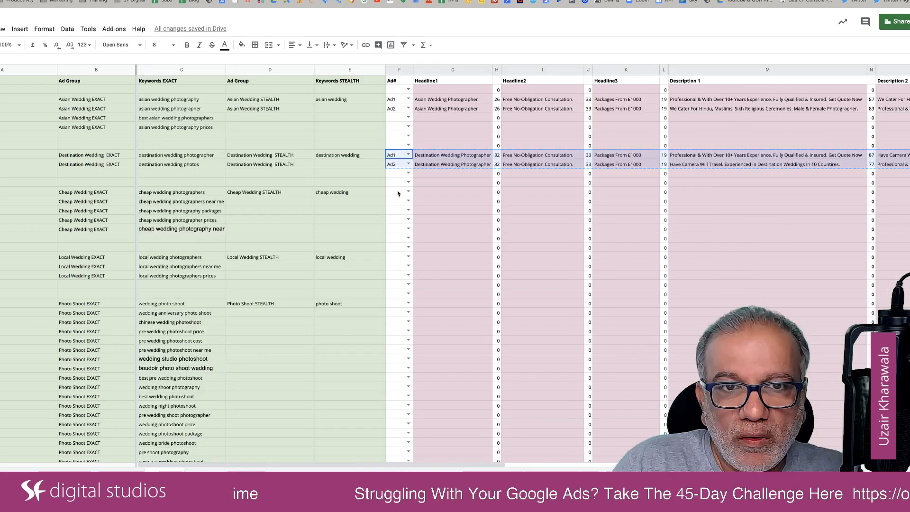
left_click(398, 192)
key("ctrl+v")
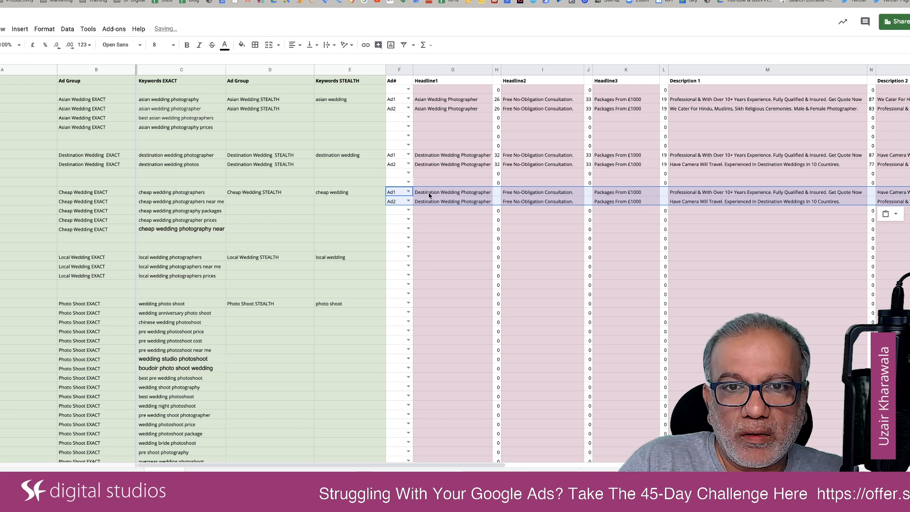
Change Headline1 of the Cheap Wedding ads to "Cheap Wedding Photographer" for Ad1 and "Discount Wedding Photographer" for Ad2.
double_click(429, 193)
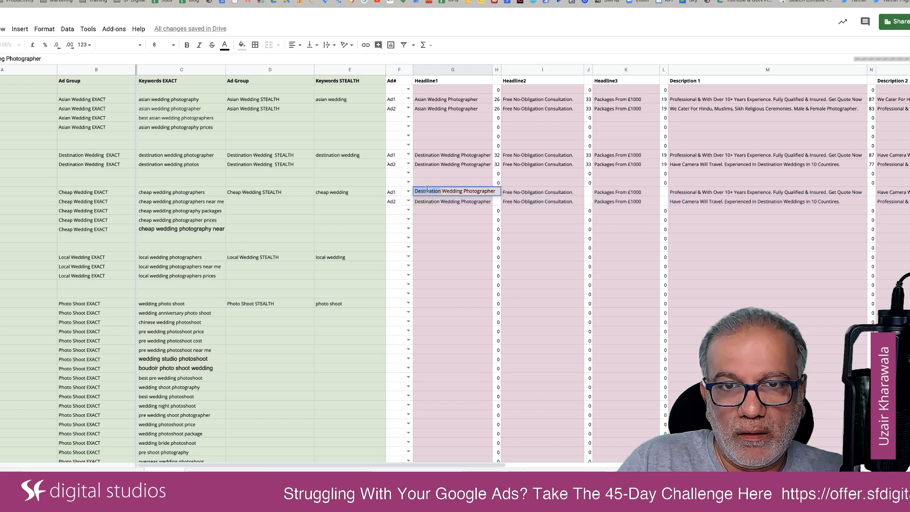
type("Cheap")
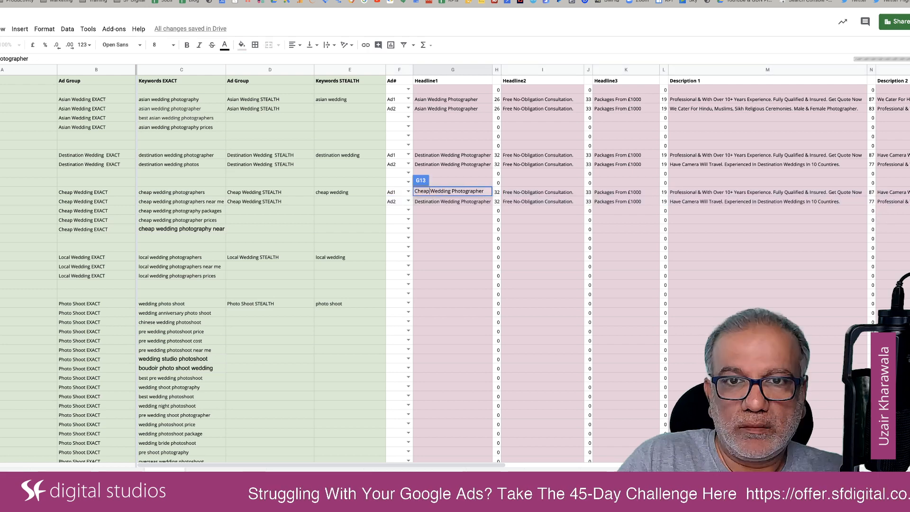
left_click(421, 202)
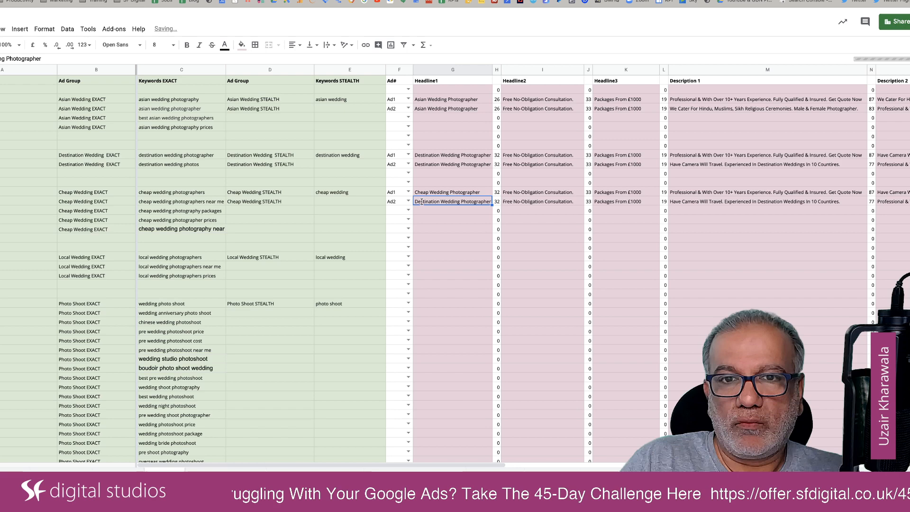
double_click(421, 201)
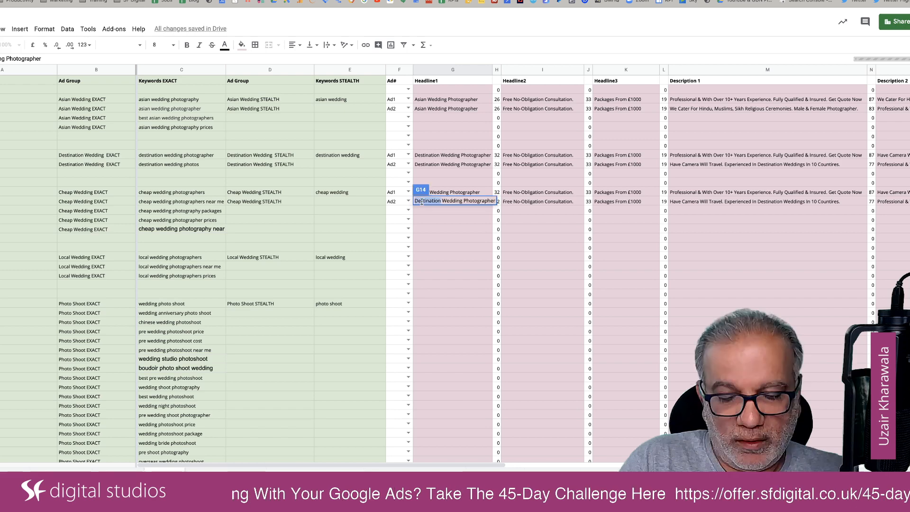
type("Discount")
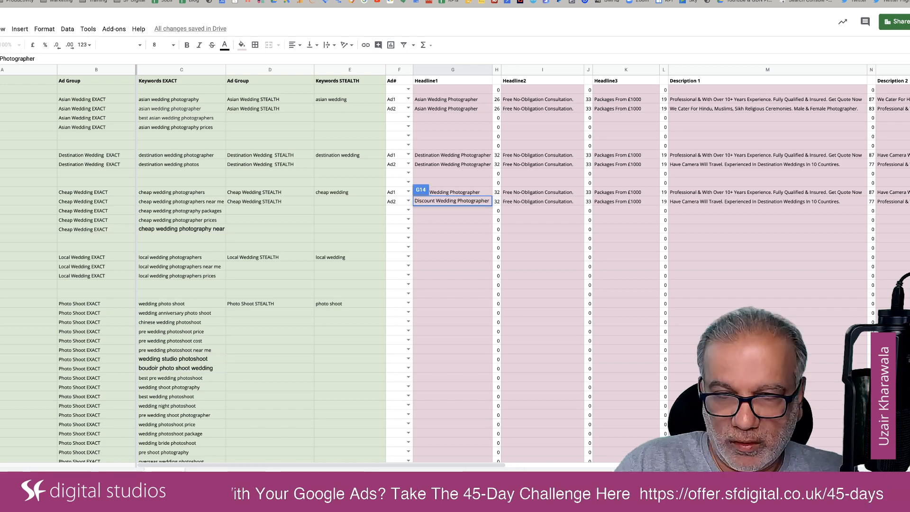
key("Return")
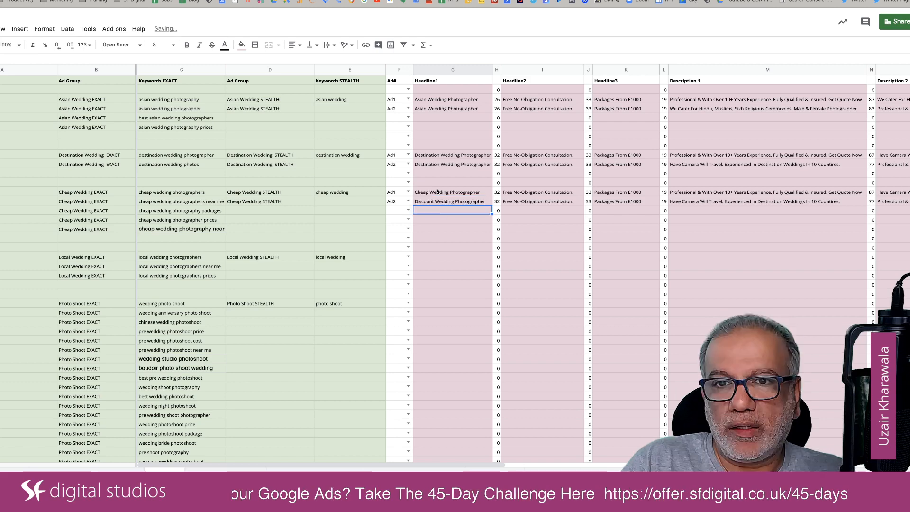
Shorten Headline1 of the Destination Wedding Ad1 to "Destination Weddings".
left_click(483, 158)
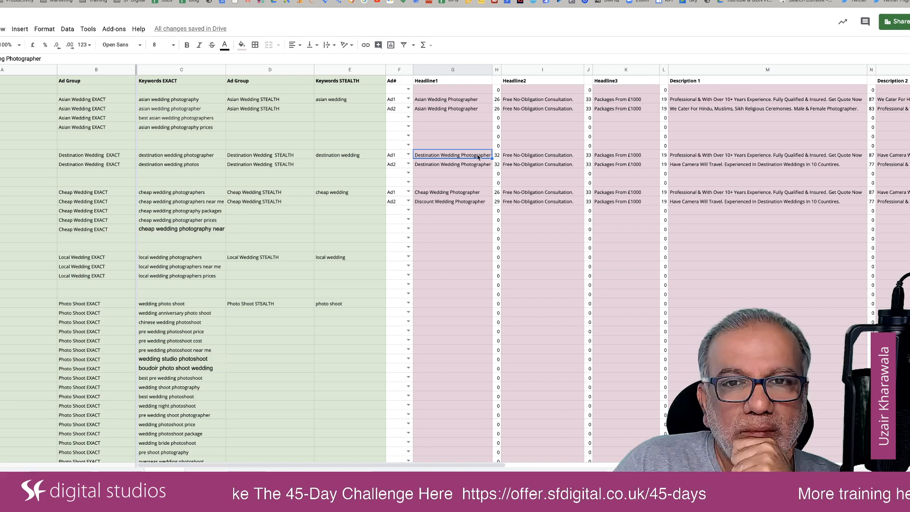
double_click(479, 157)
key("alt+BackSpace")
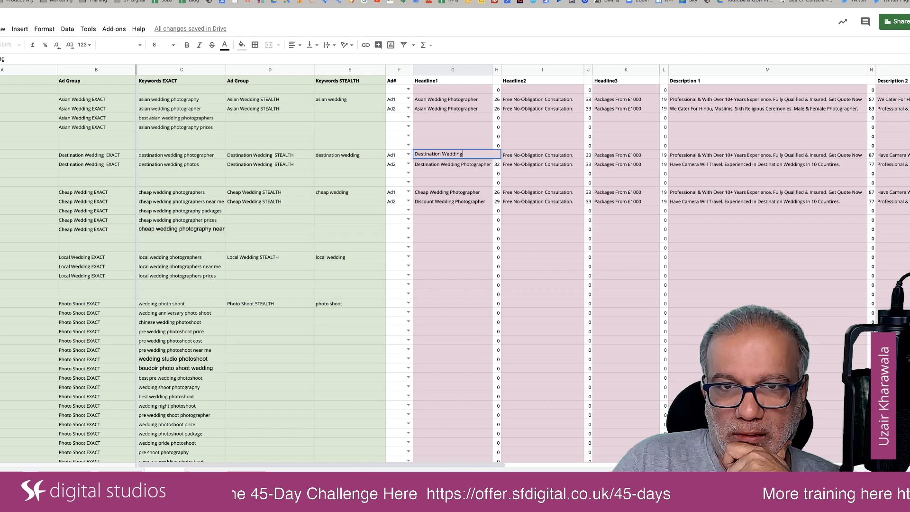
type("s")
key("Return")
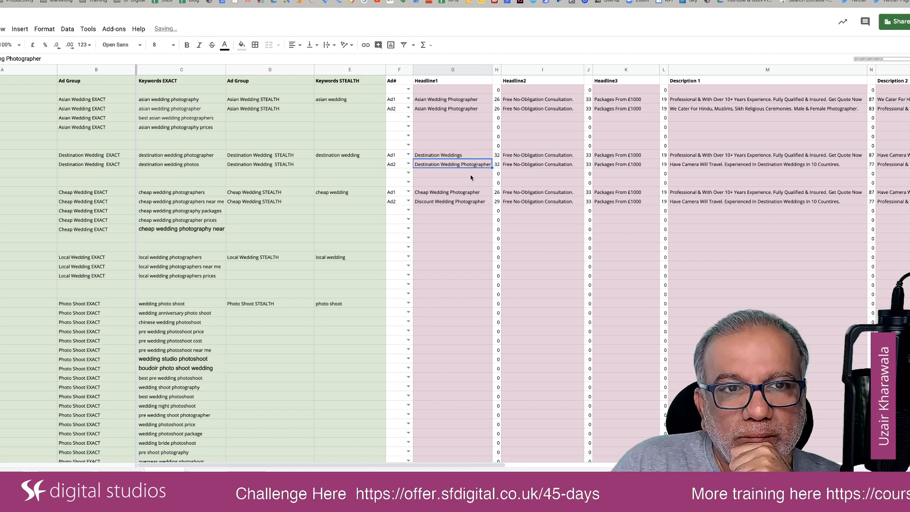
Set Headline1 of the Destination Wedding Ad1 to "Destination Wedding Photos".
left_click(473, 156)
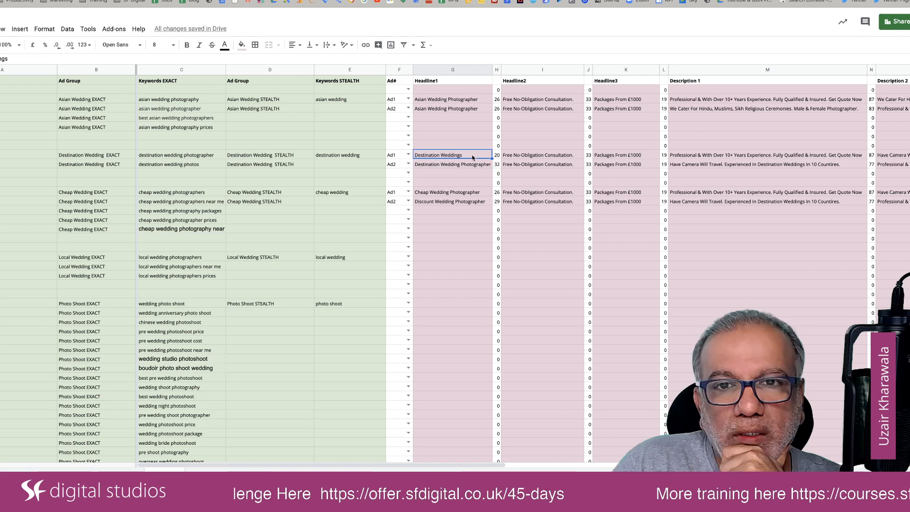
double_click(472, 158)
key("BackSpace")
type("P")
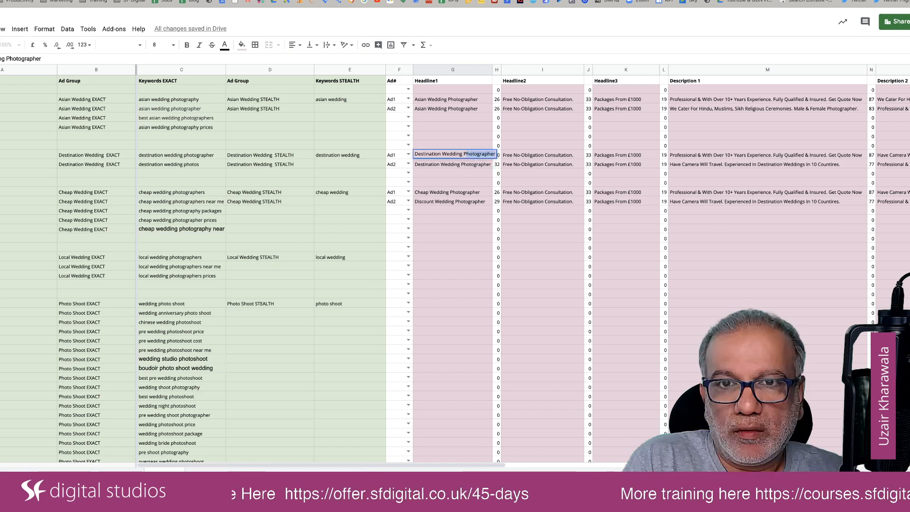
type("hotos")
key("Return")
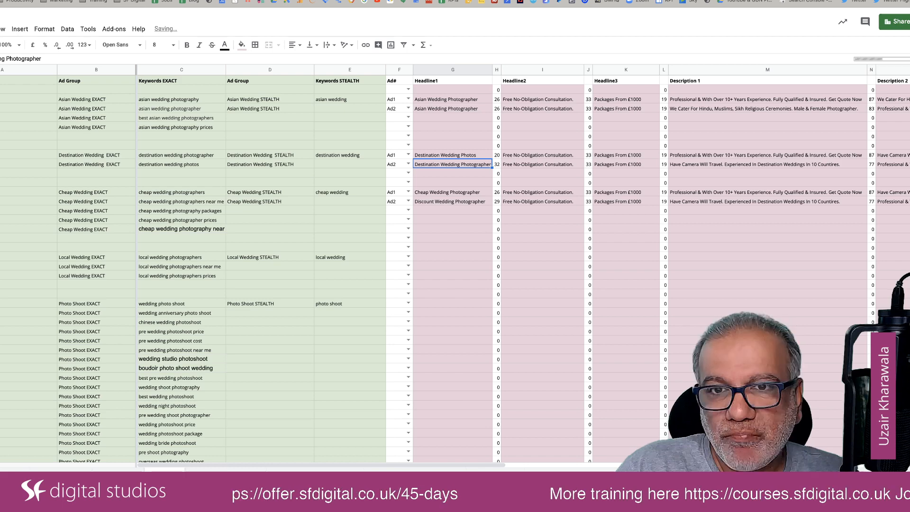
Copy the Destination Wedding Ad1 Headline1 down to Ad2, and shorten Headline2 of Ad1 to "Free Consultation.".
left_click(473, 158)
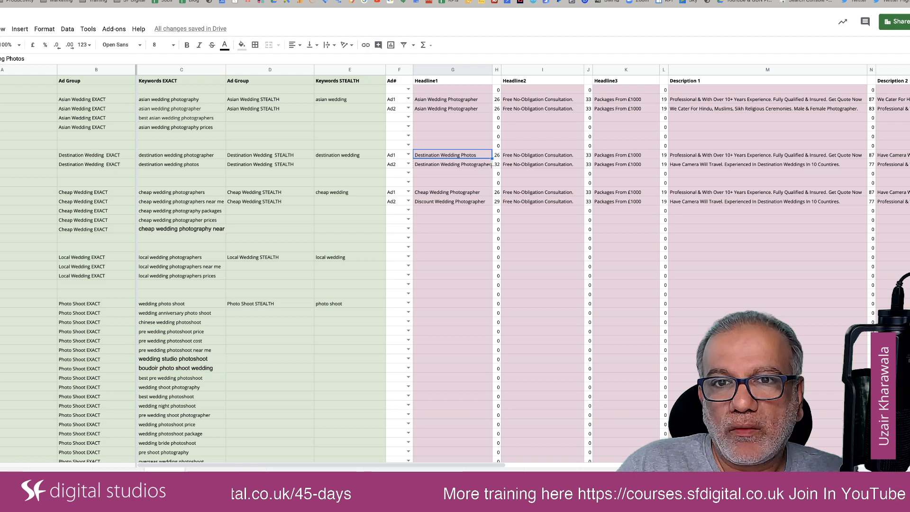
left_click_drag(491, 158, 490, 164)
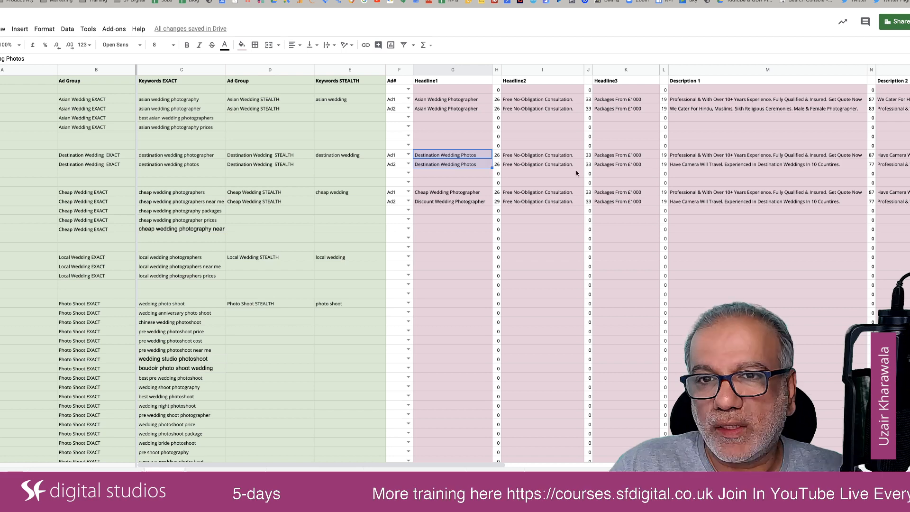
left_click(527, 157)
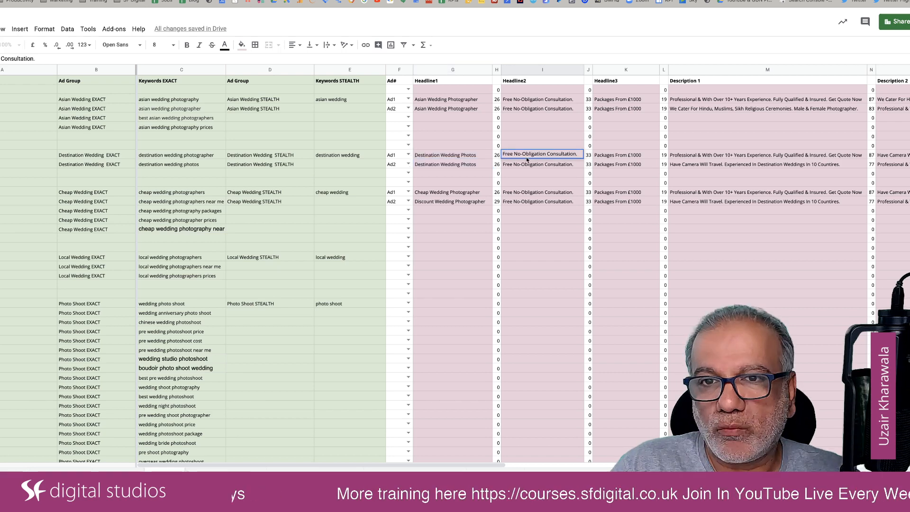
double_click(532, 155)
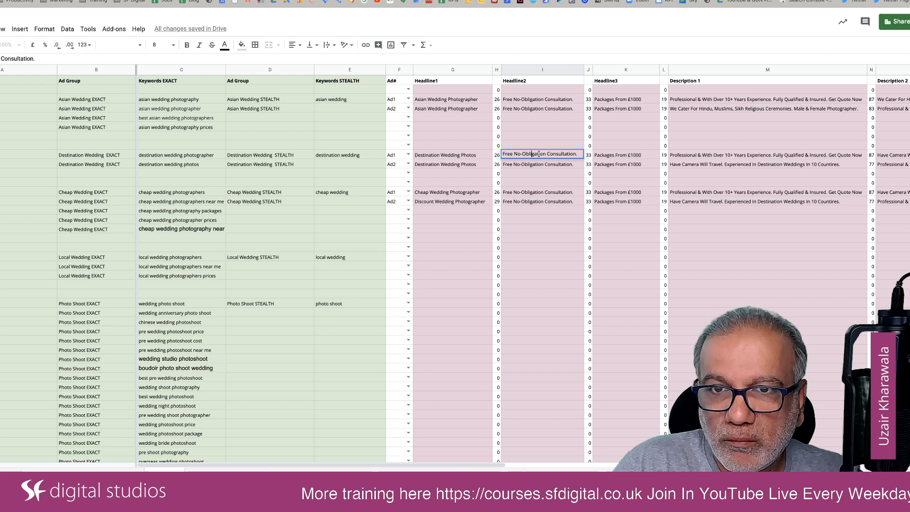
double_click(535, 155)
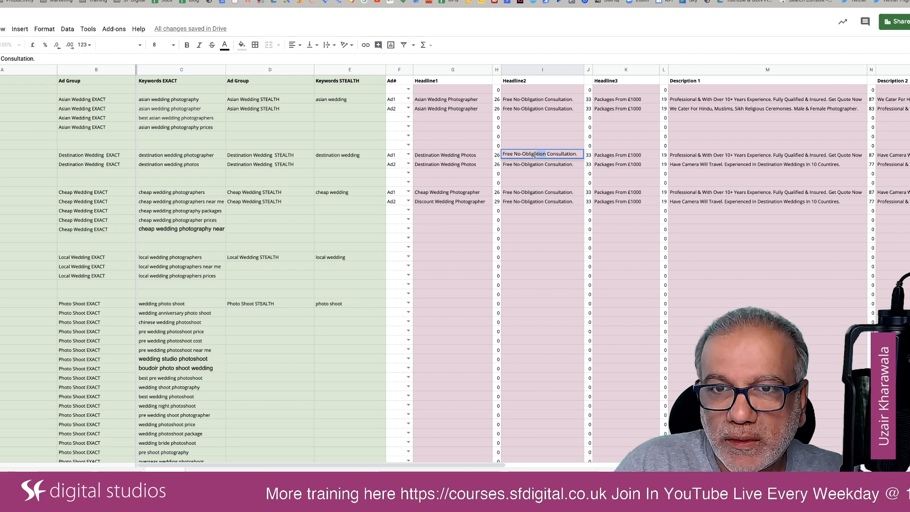
key("BackSpace")
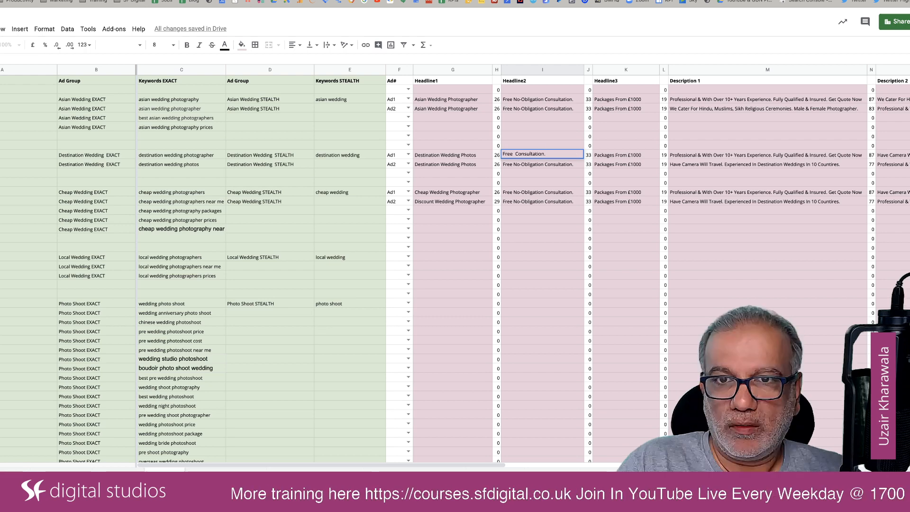
key("Return")
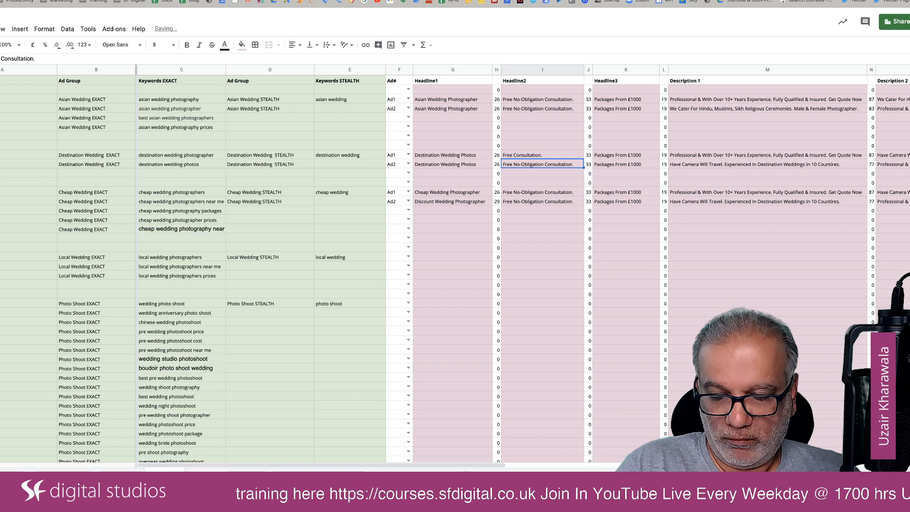
Copy the shortened Headline2 of the Destination Wedding Ad1 into Destination Wedding Ad2 and both Asian Wedding ads.
key("Up")
key("ctrl+c")
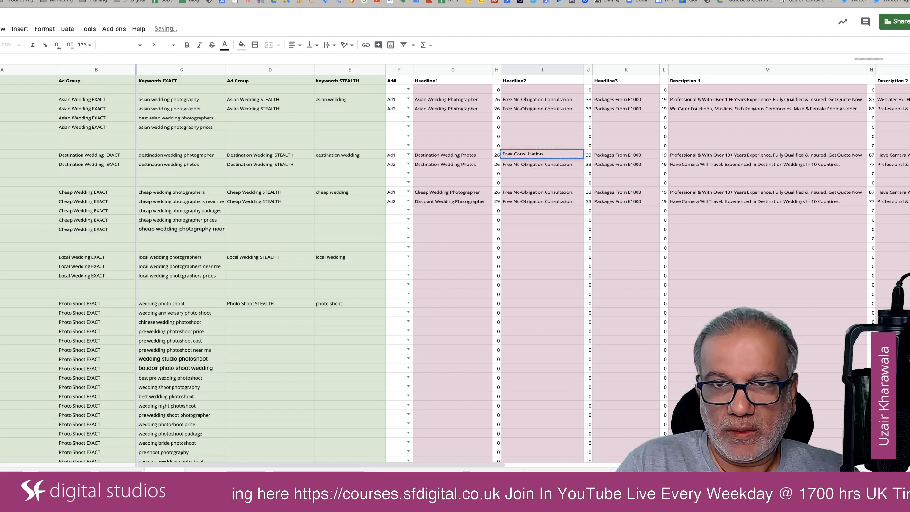
key("Down")
key("ctrl+v")
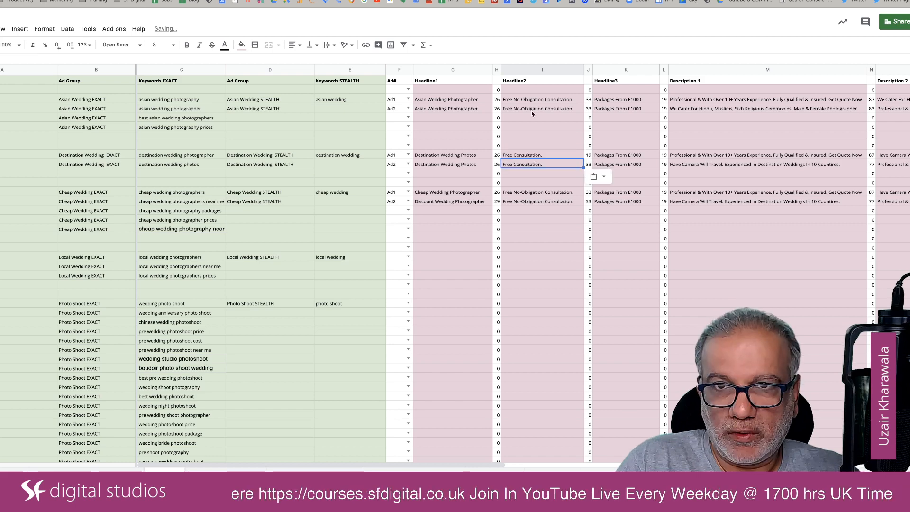
left_click(532, 100)
key("ctrl+v")
left_click(532, 110)
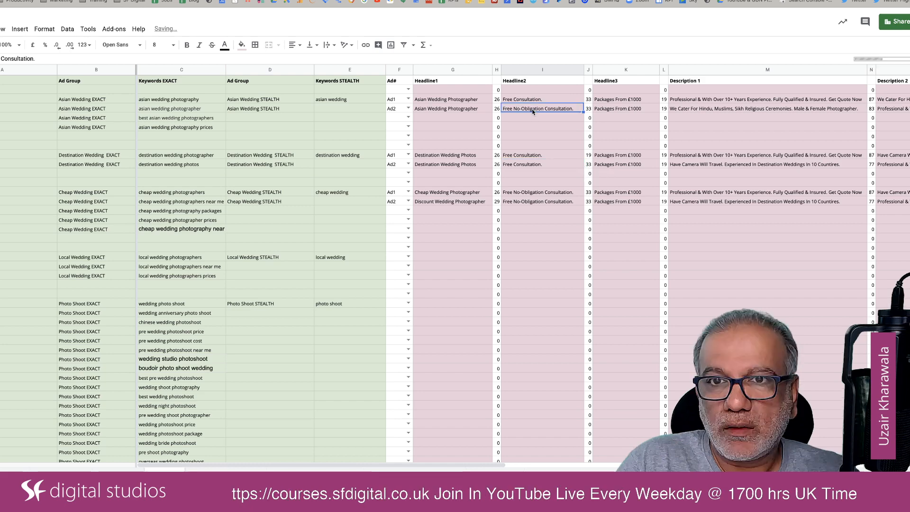
key("ctrl+v")
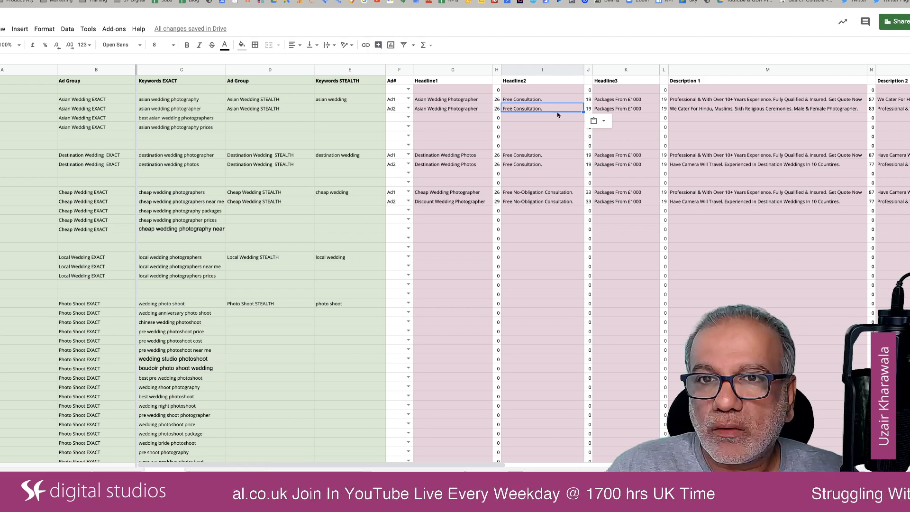
Set Description 1 of the Cheap Wedding Ad2 to "We Won't Be Beaten On Prices & Service. Top Quality Wedding Photography Guaranteed".
scroll(609, 184, "right", 4)
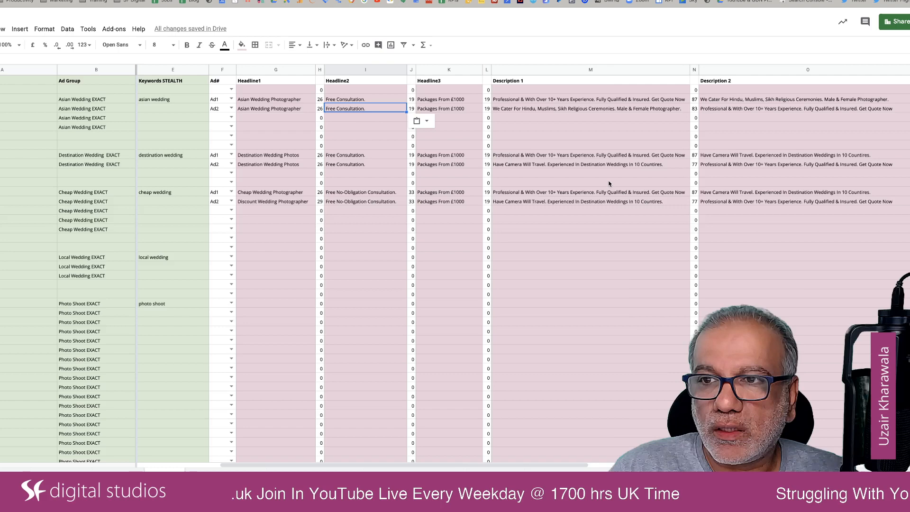
scroll(610, 184, "right", 2)
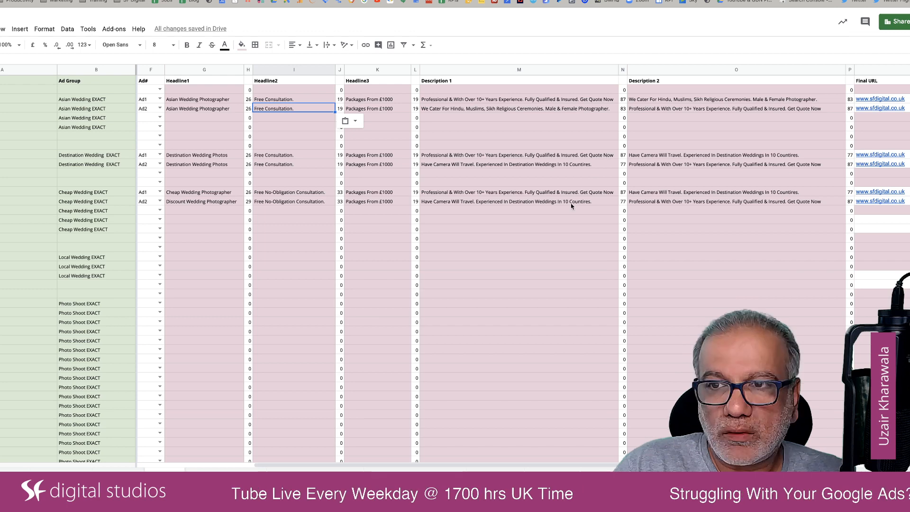
scroll(441, 215, "left", 3)
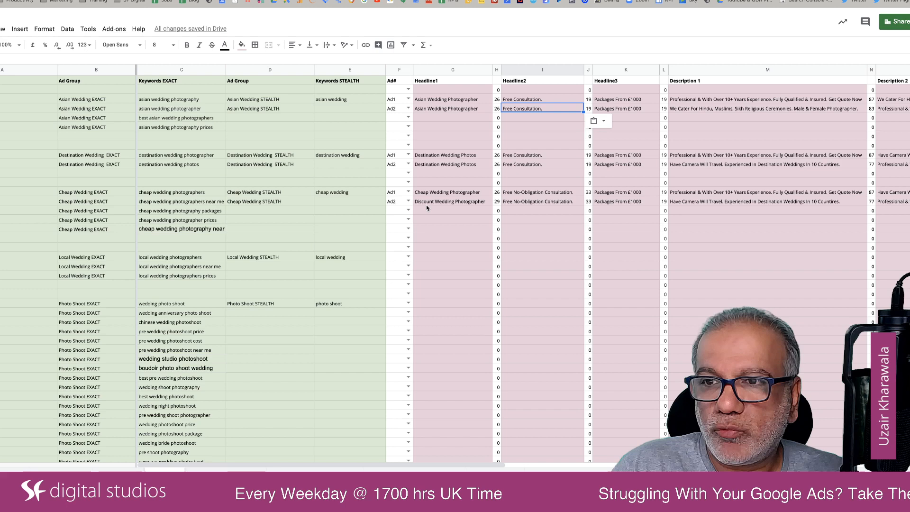
left_click(734, 203)
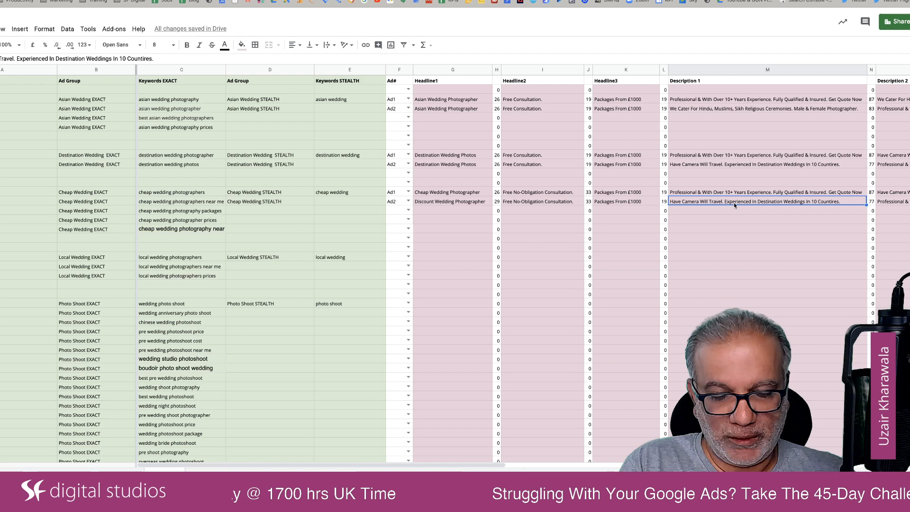
type("We Won")
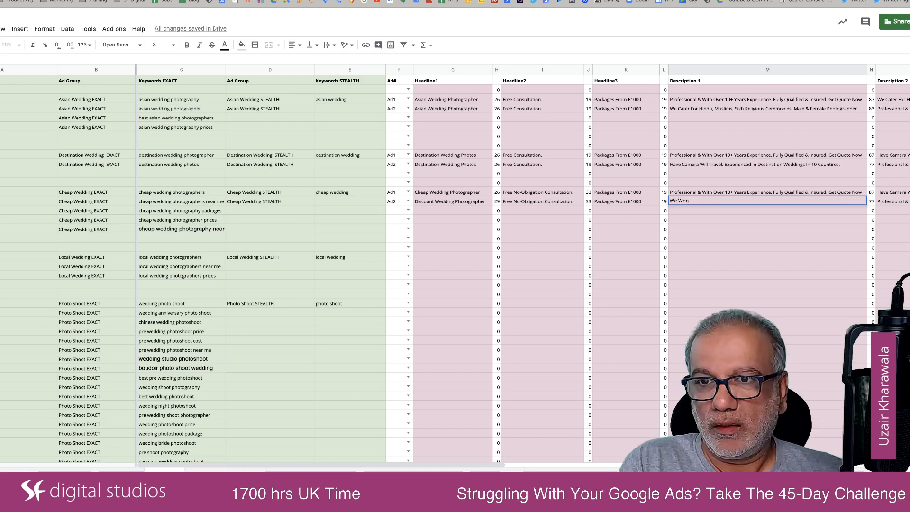
type("'t Be Bea")
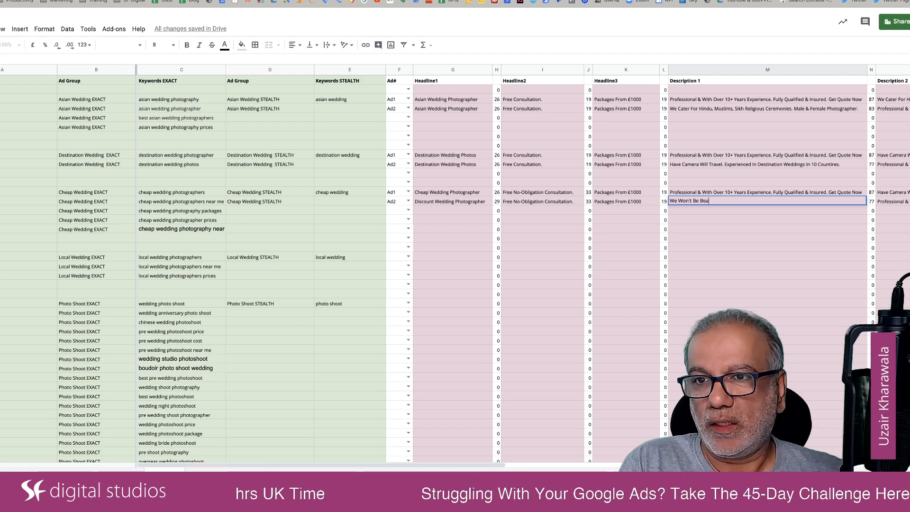
type("ten On Pr")
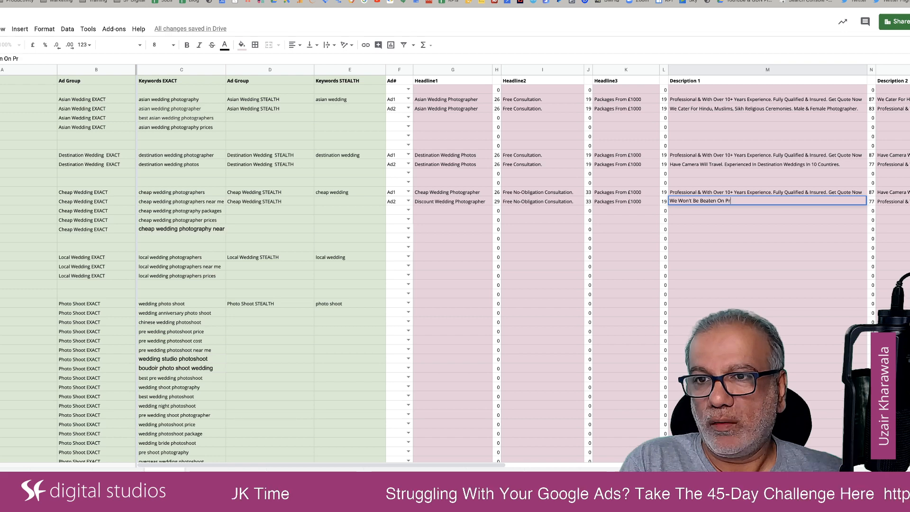
type("ices & Ser")
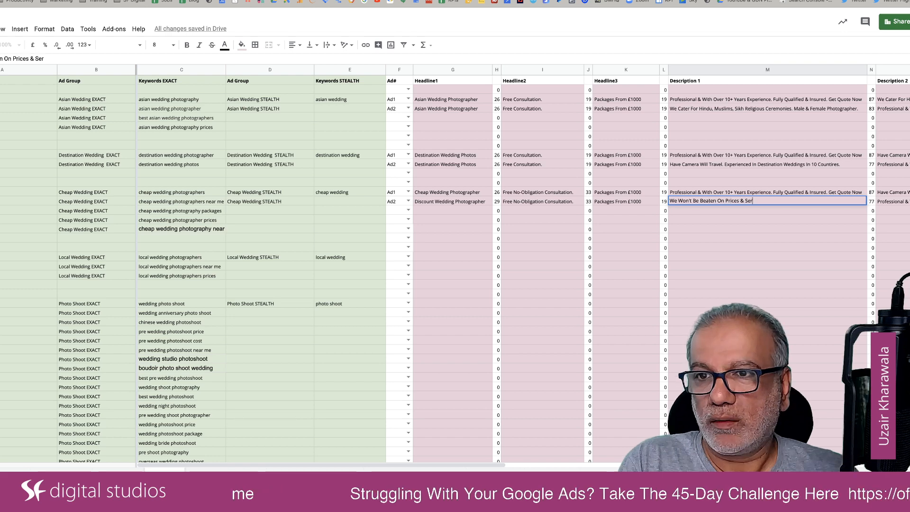
type("vice.")
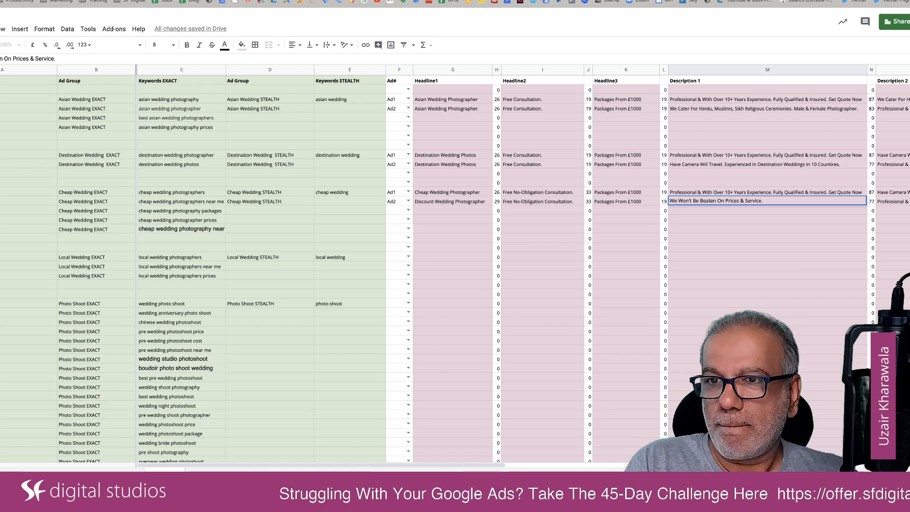
type(" Top Qua")
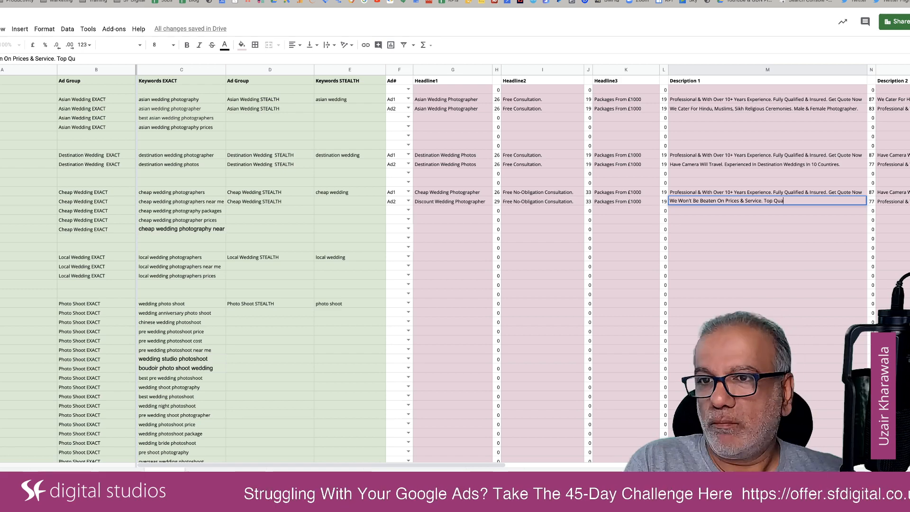
type("lity P")
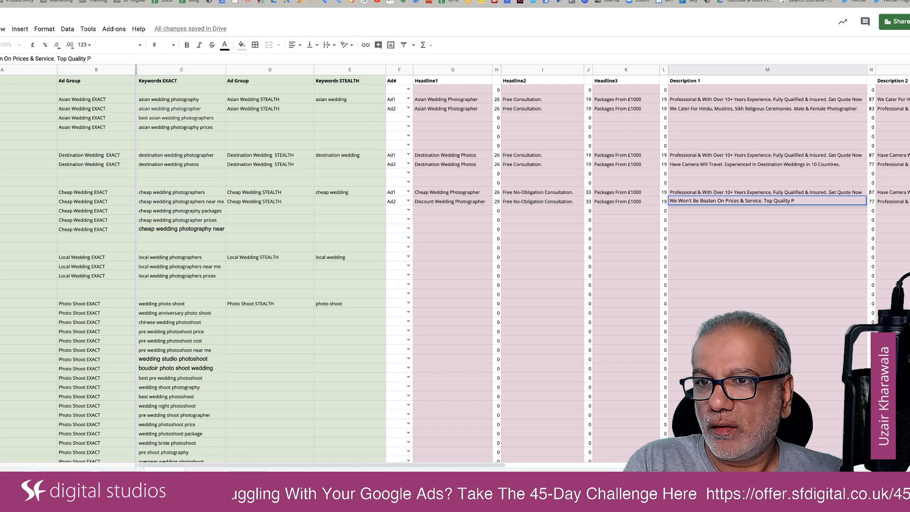
key("BackSpace")
type("Weddi")
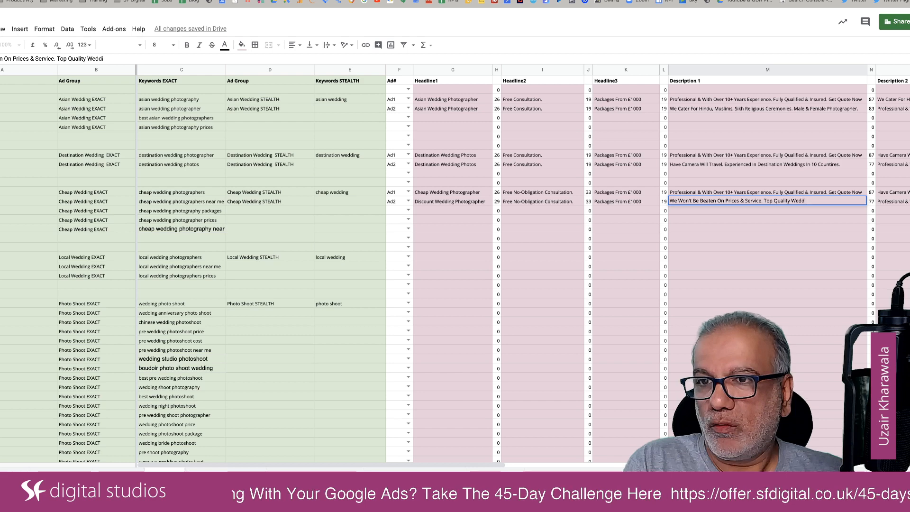
type("ng Photograph")
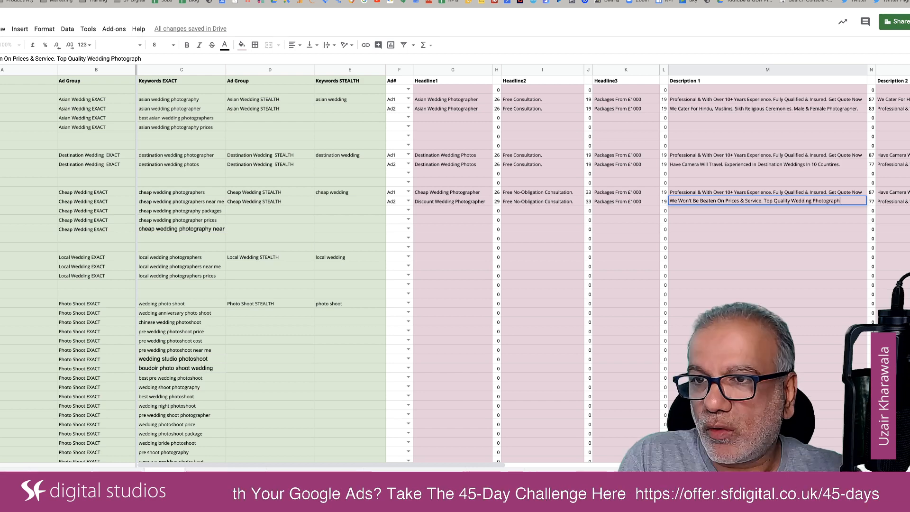
type("y")
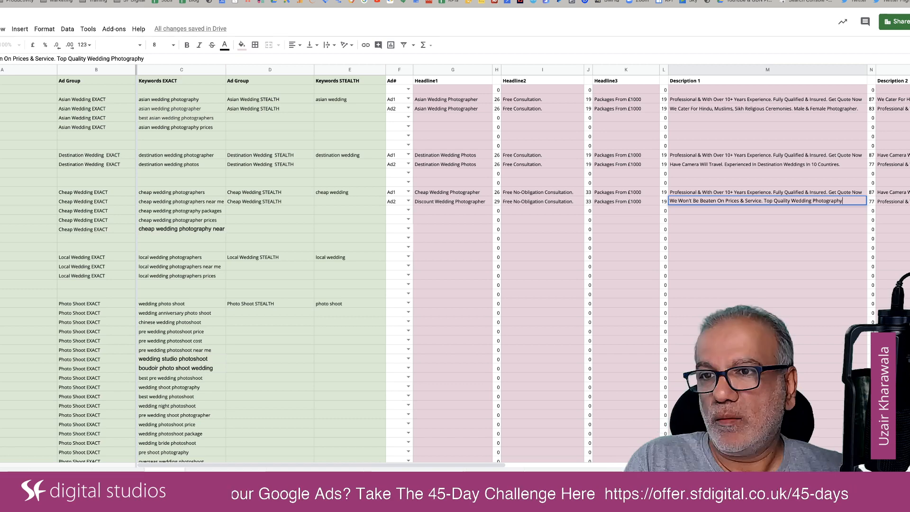
type(".")
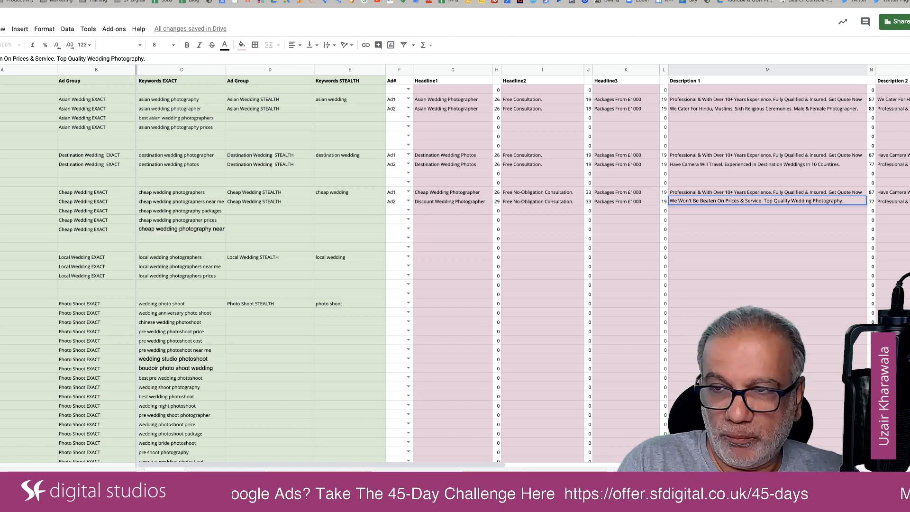
key("BackSpace")
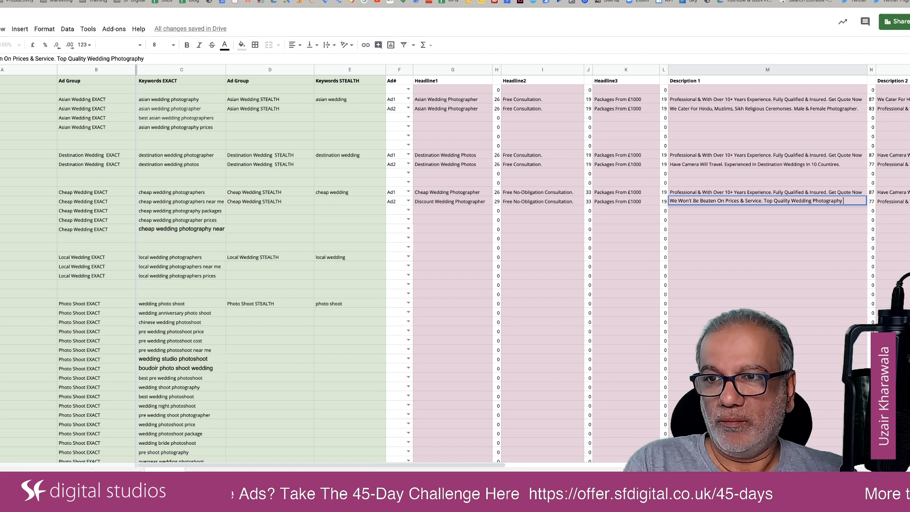
type("Gura")
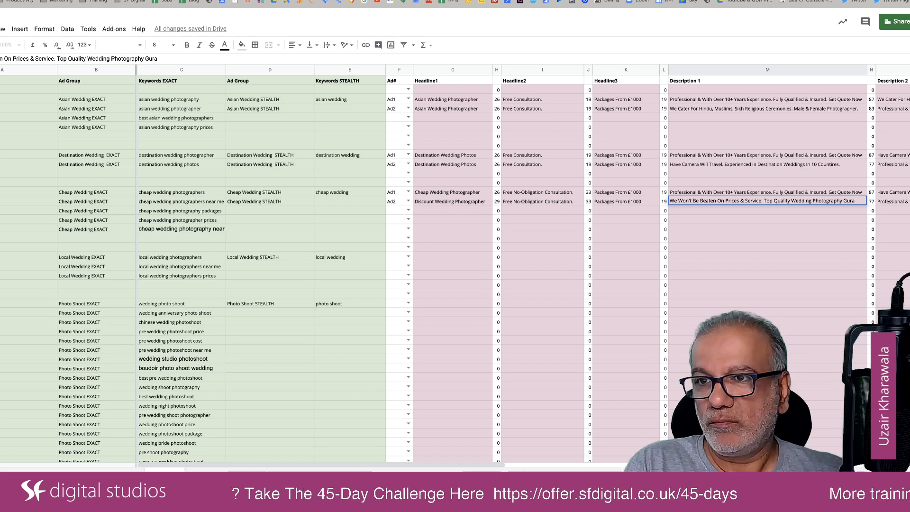
key("BackSpace")
key("BackSpace")
type("aranteed")
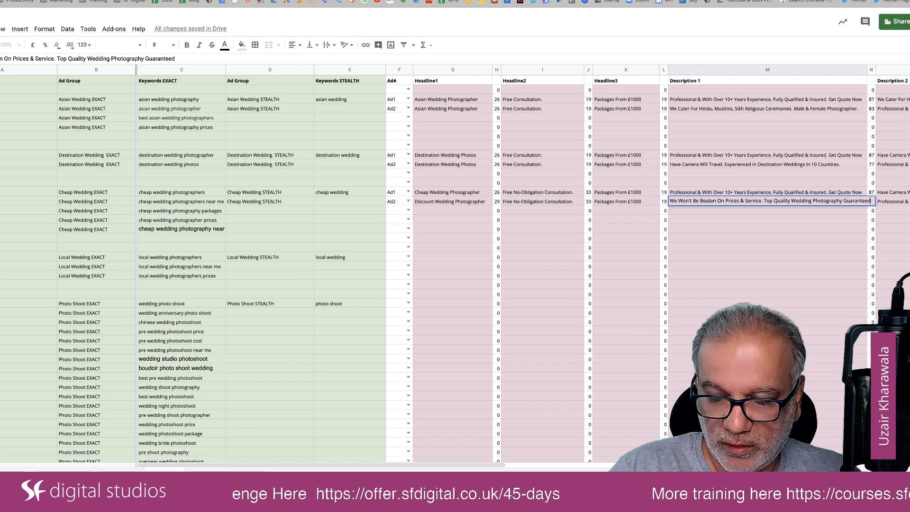
key("Return")
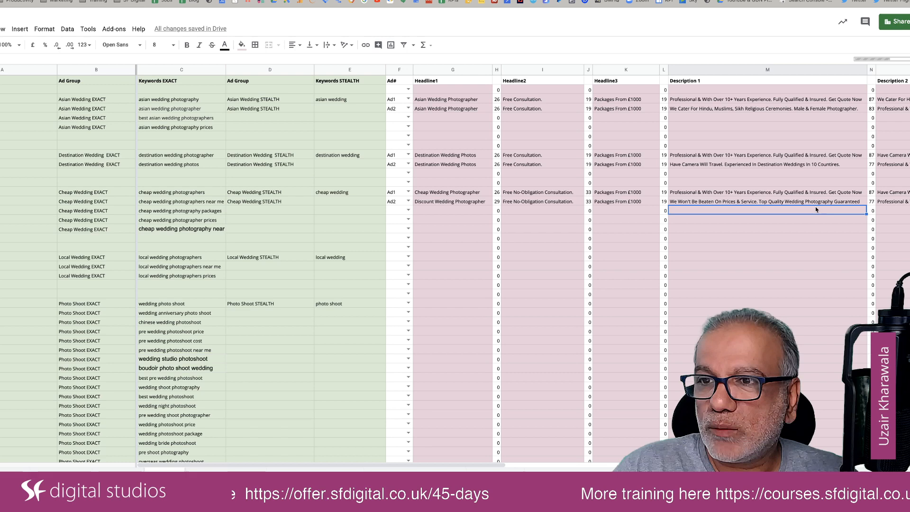
left_click(798, 231)
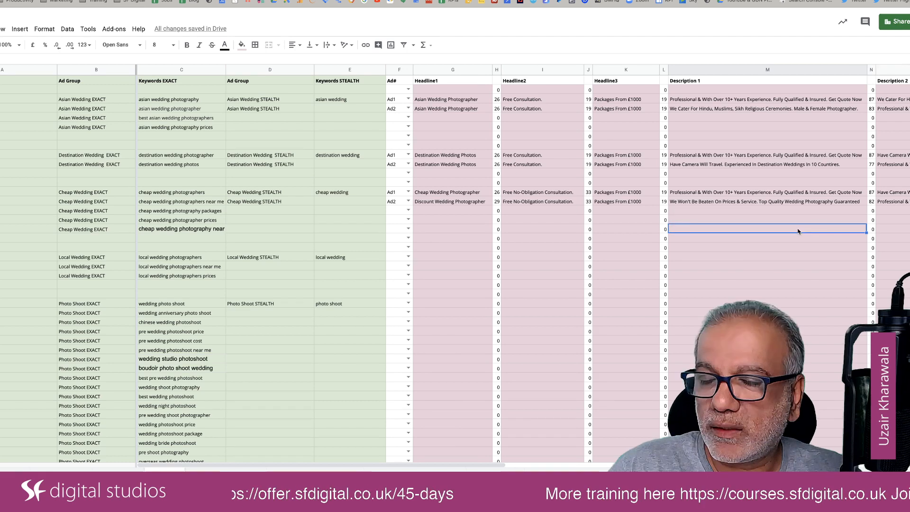
Copy Description 1 of the Cheap Wedding Ad2 into Description 2 of the Cheap Wedding Ad1.
scroll(799, 230, "right", 5)
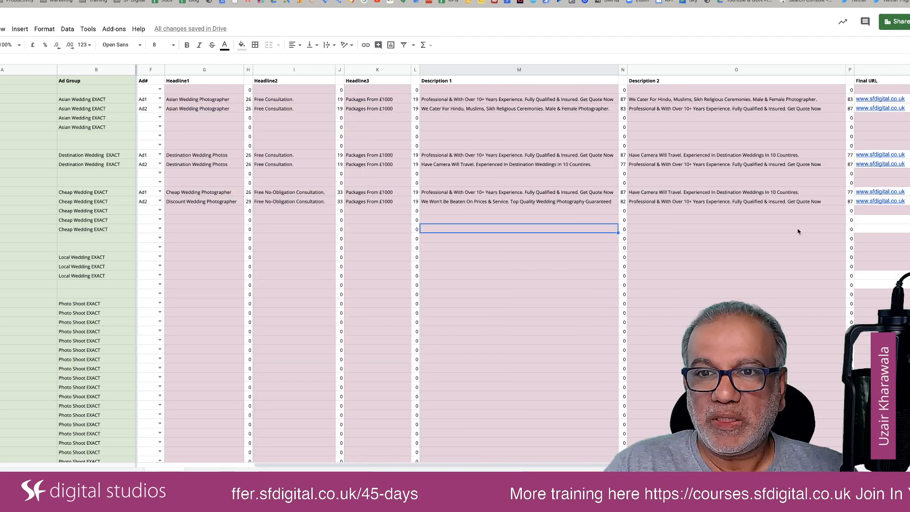
left_click(596, 204)
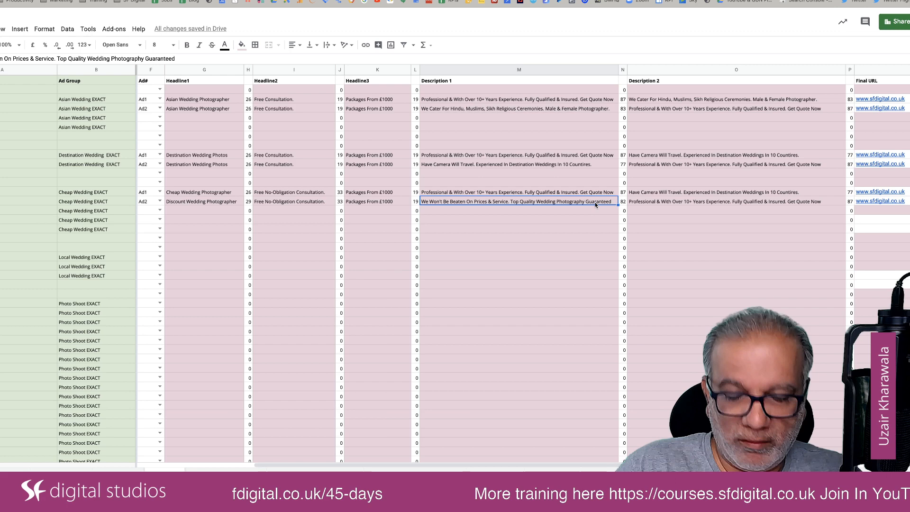
key("ctrl+c")
left_click(692, 194)
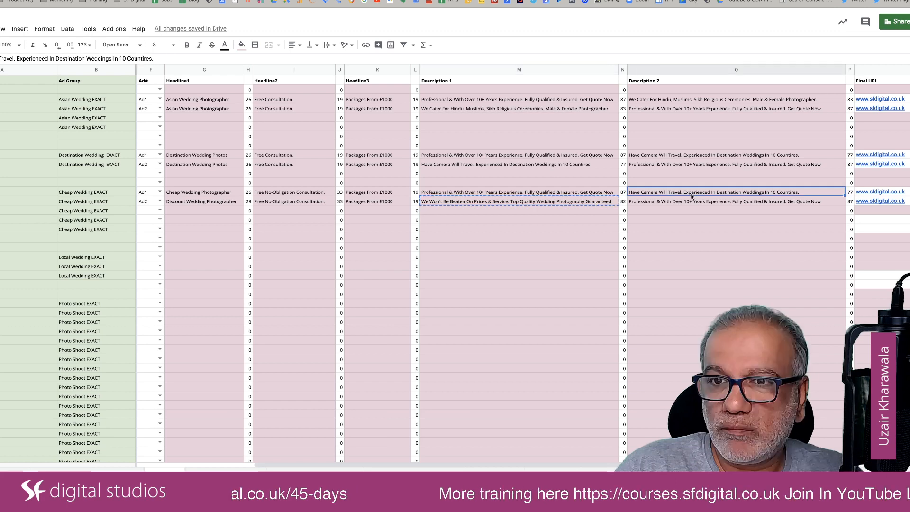
key("ctrl+v")
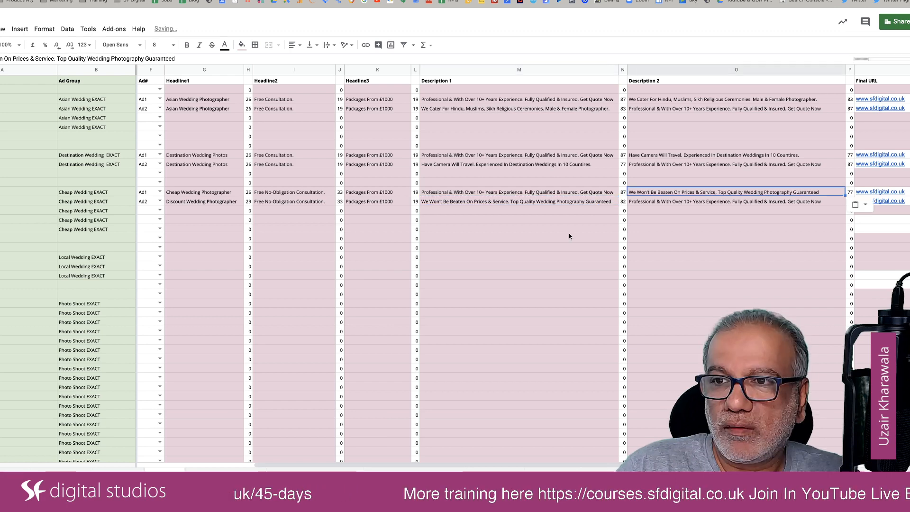
Set Path 1 of the Cheap Wedding Ad1 to "Cheap_Wedding".
scroll(569, 237, "right", 4)
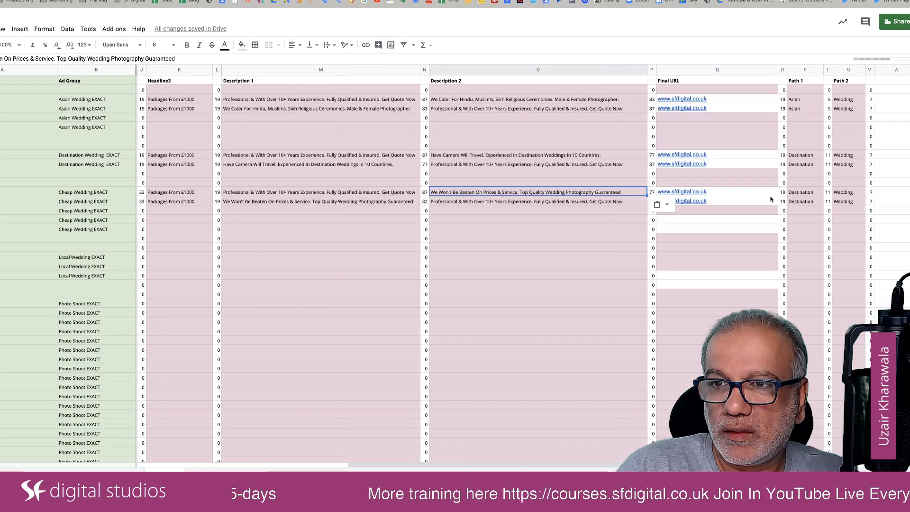
left_click(808, 193)
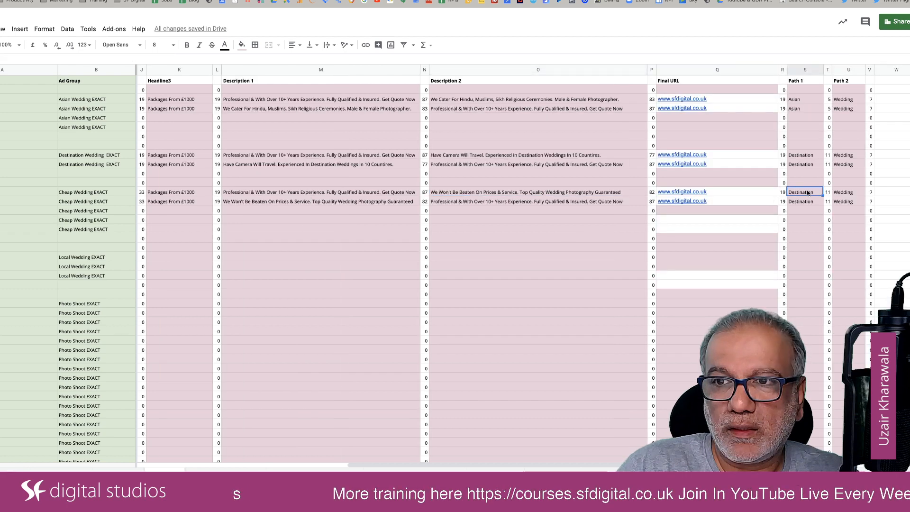
type("Cheap ")
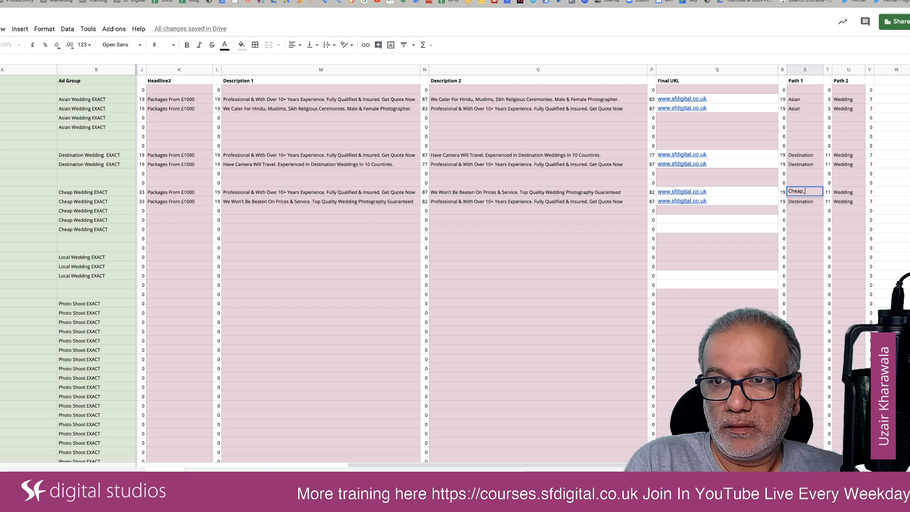
type("Weddi")
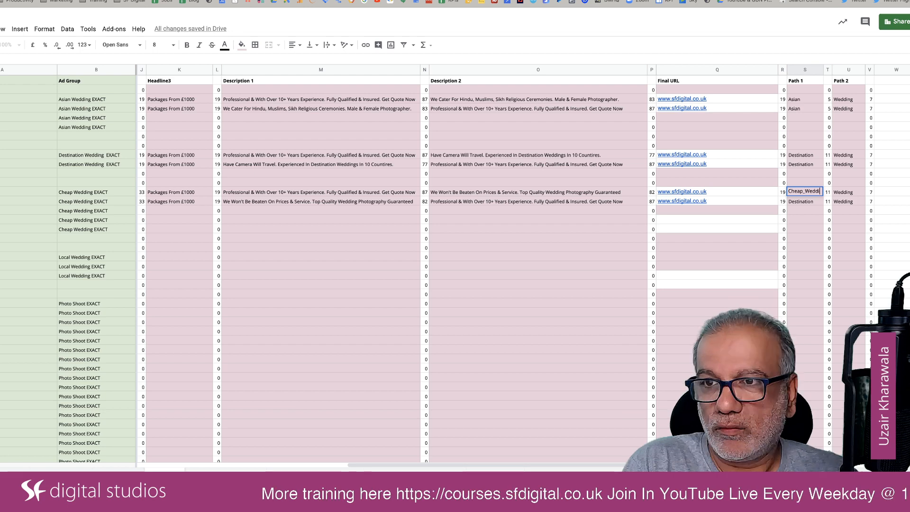
type("ng")
key("Tab")
key("Tab")
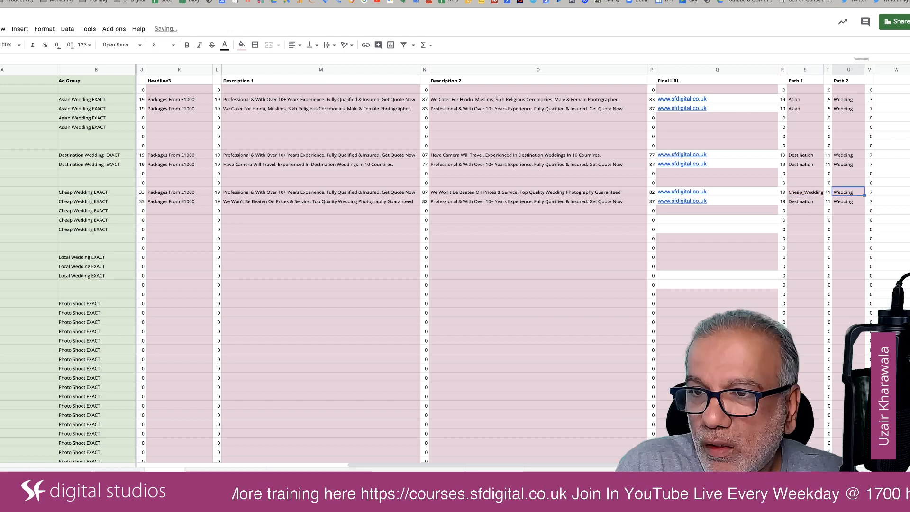
Set Path 2 of the Cheap Wedding Ad1 to "Photography".
type("P")
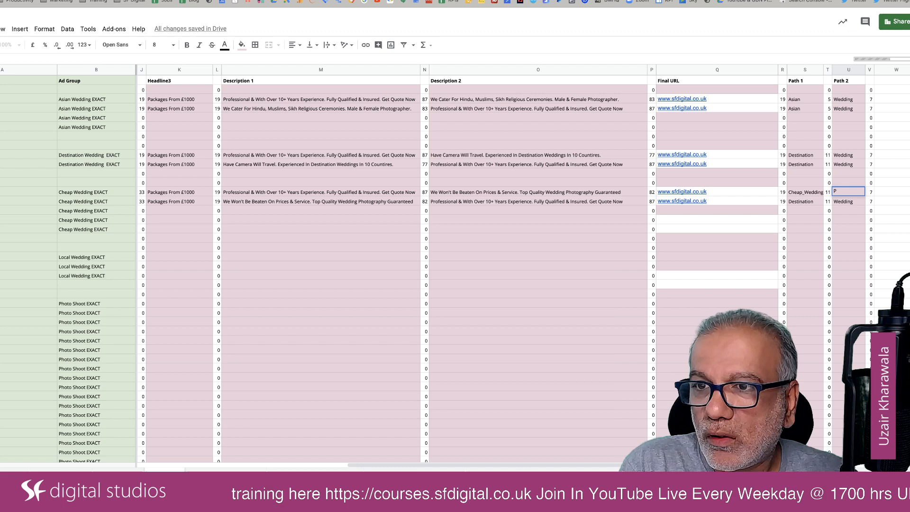
type("hotography")
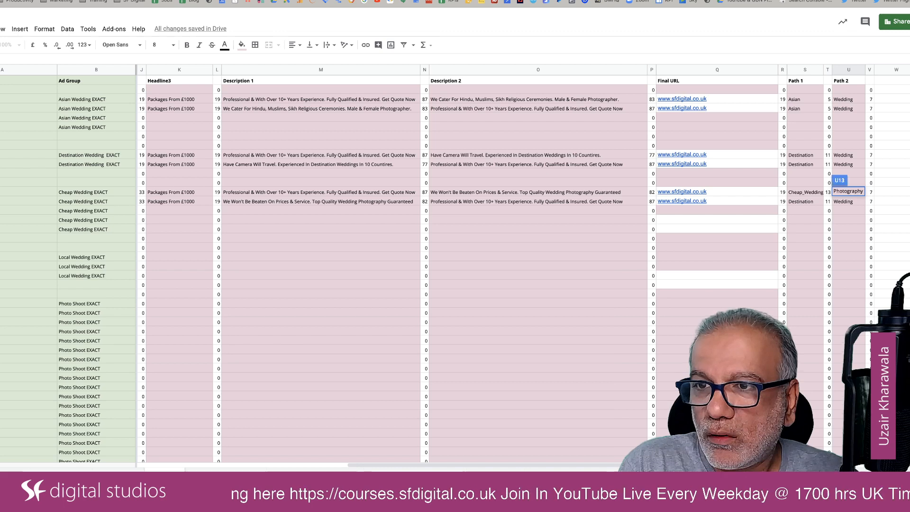
key("Return")
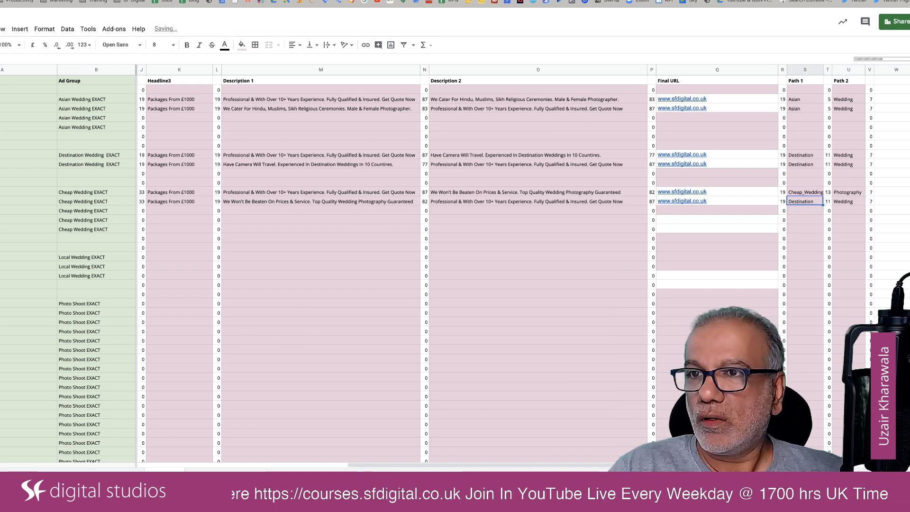